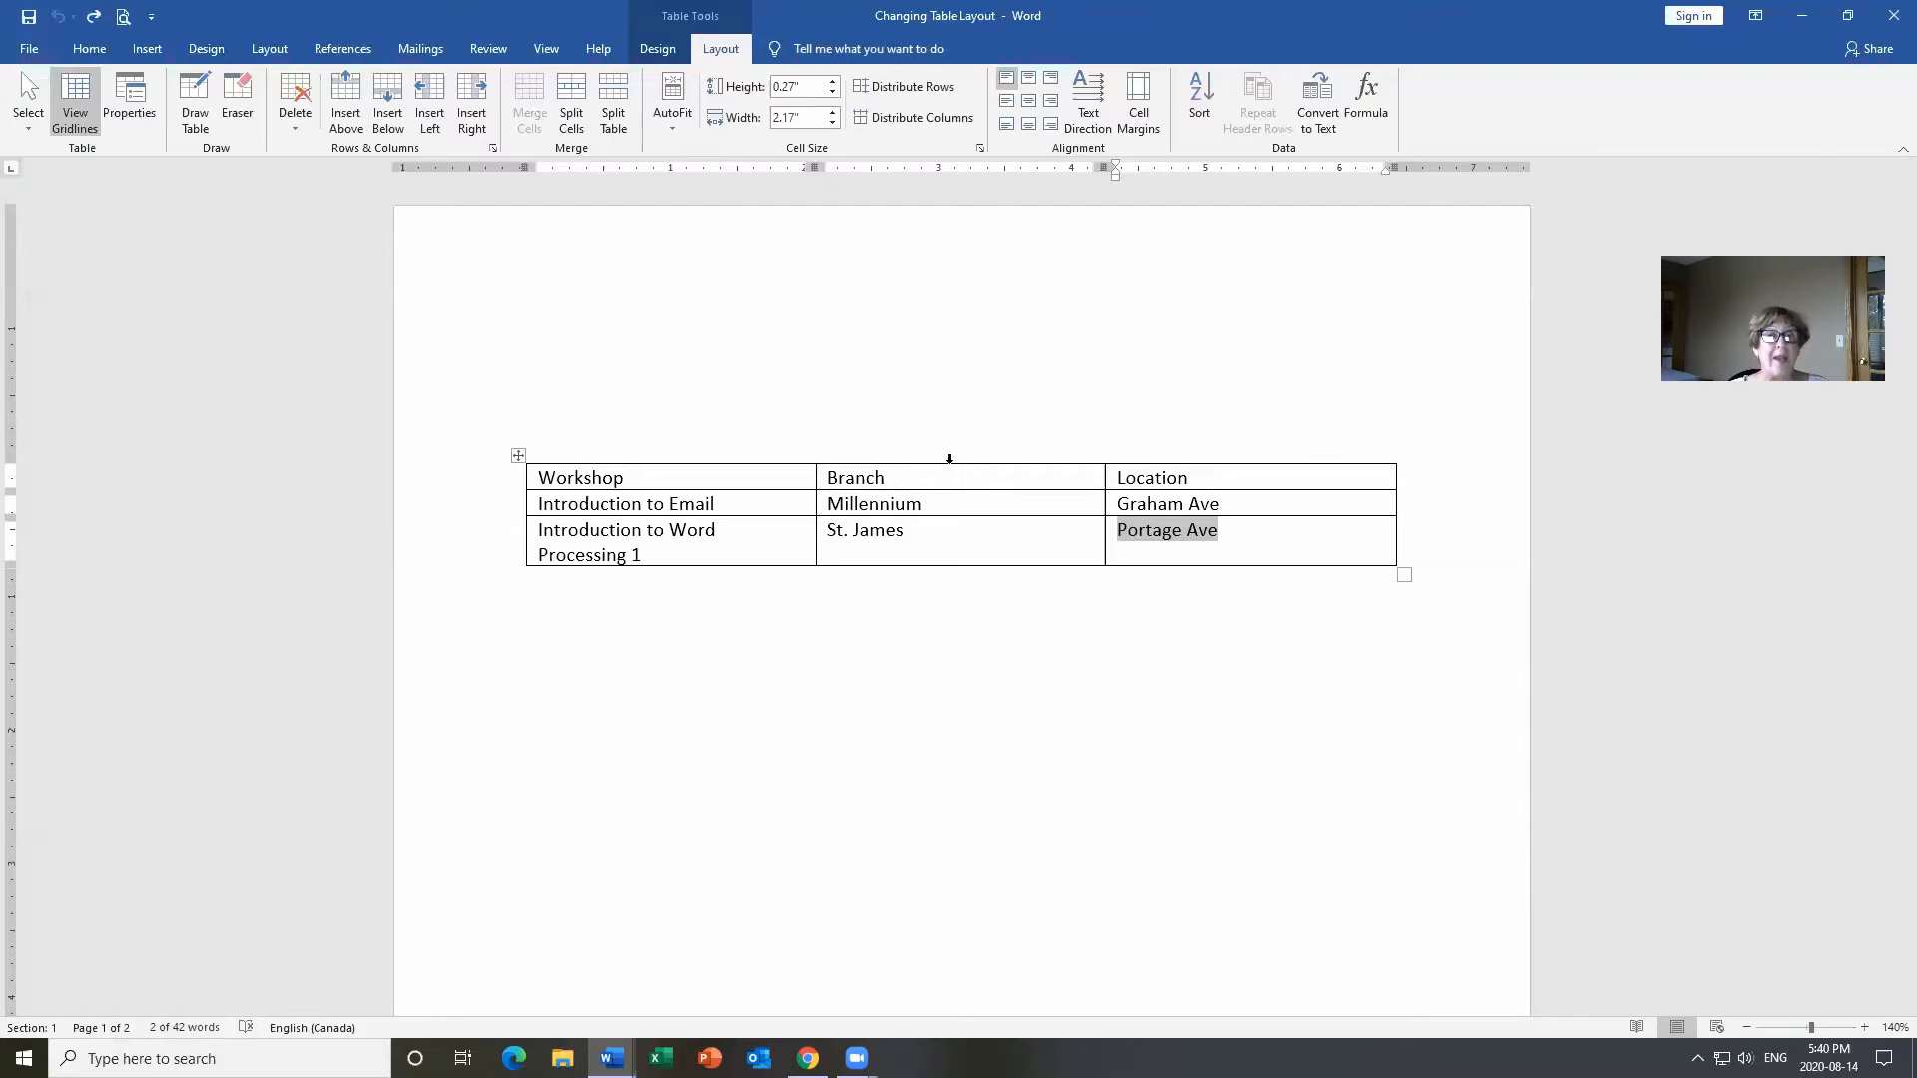
# Practise selecting the Branch and Location columns, the Millennium–Graham Ave cells, and the Introduction to Email row.
pyautogui.click(948, 458)
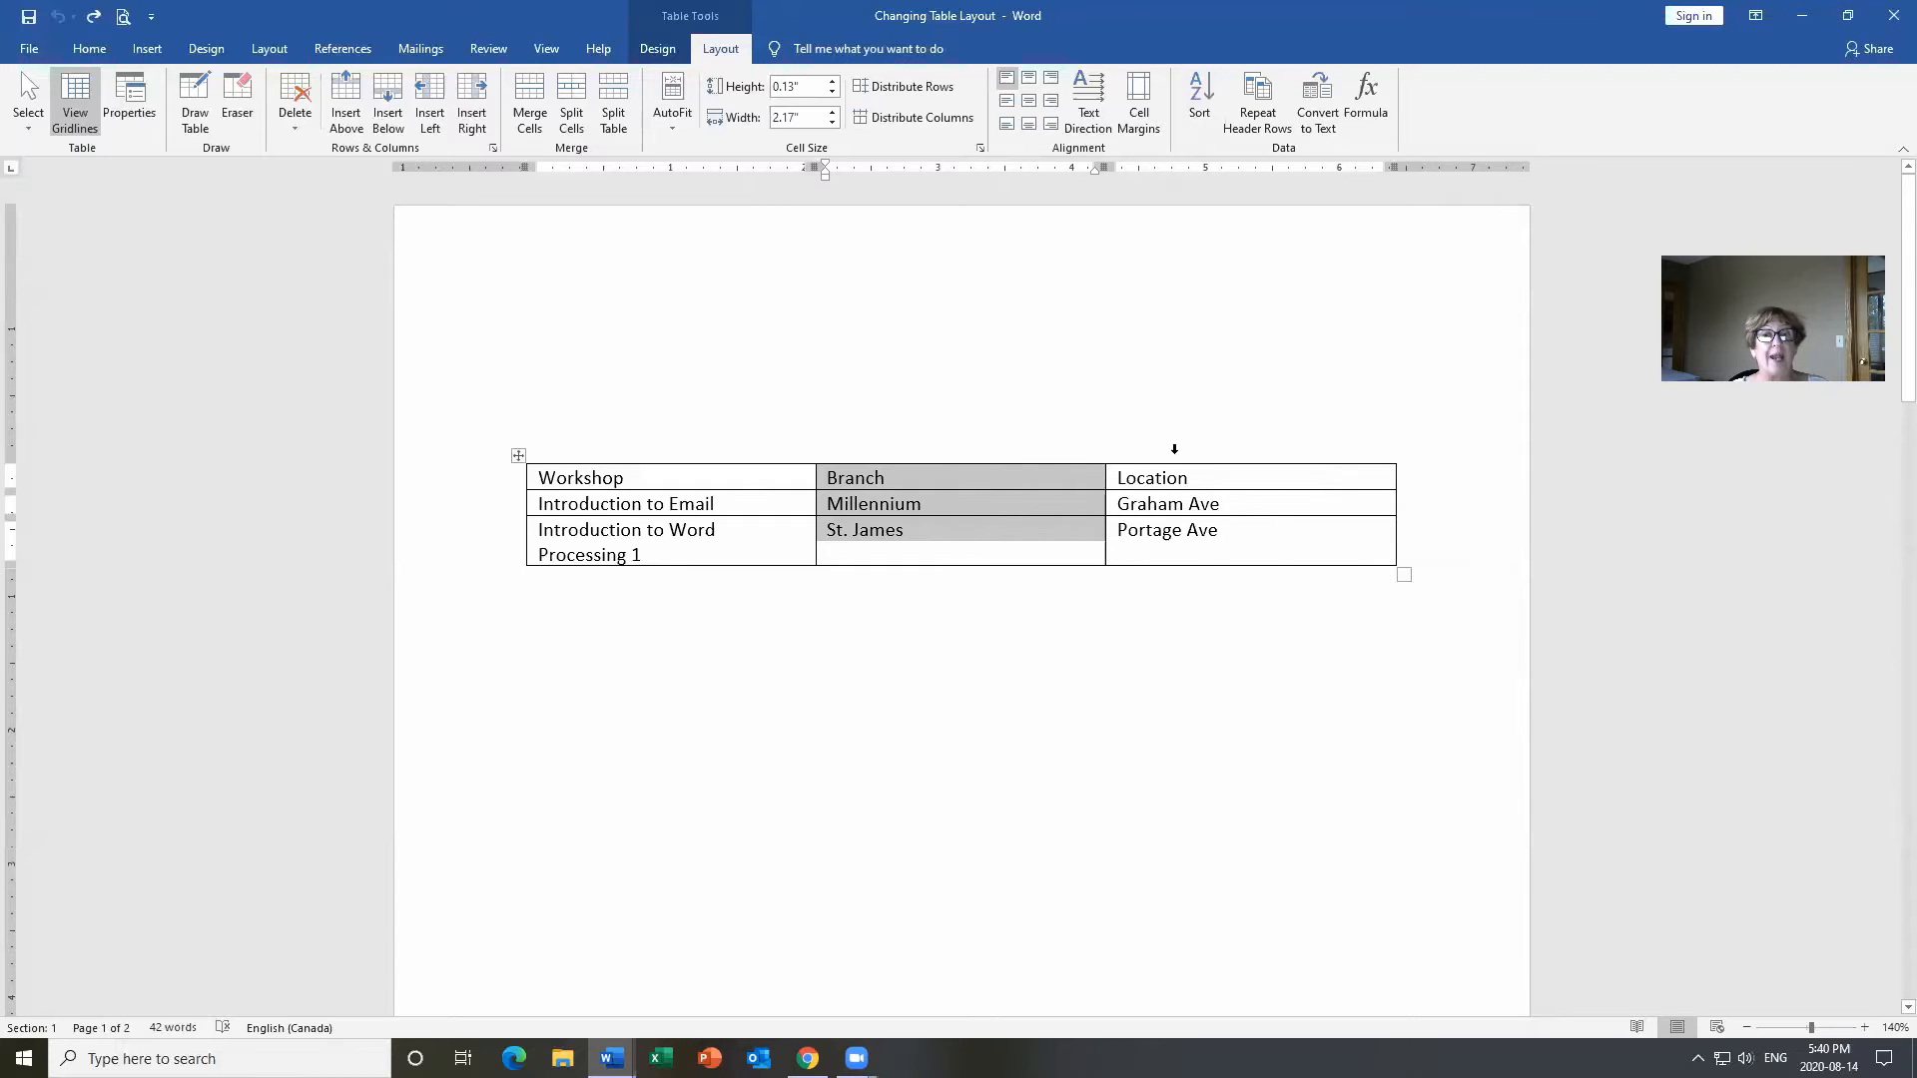
pyautogui.keyDown('shift'); pyautogui.click(1250, 460); pyautogui.keyUp('shift')
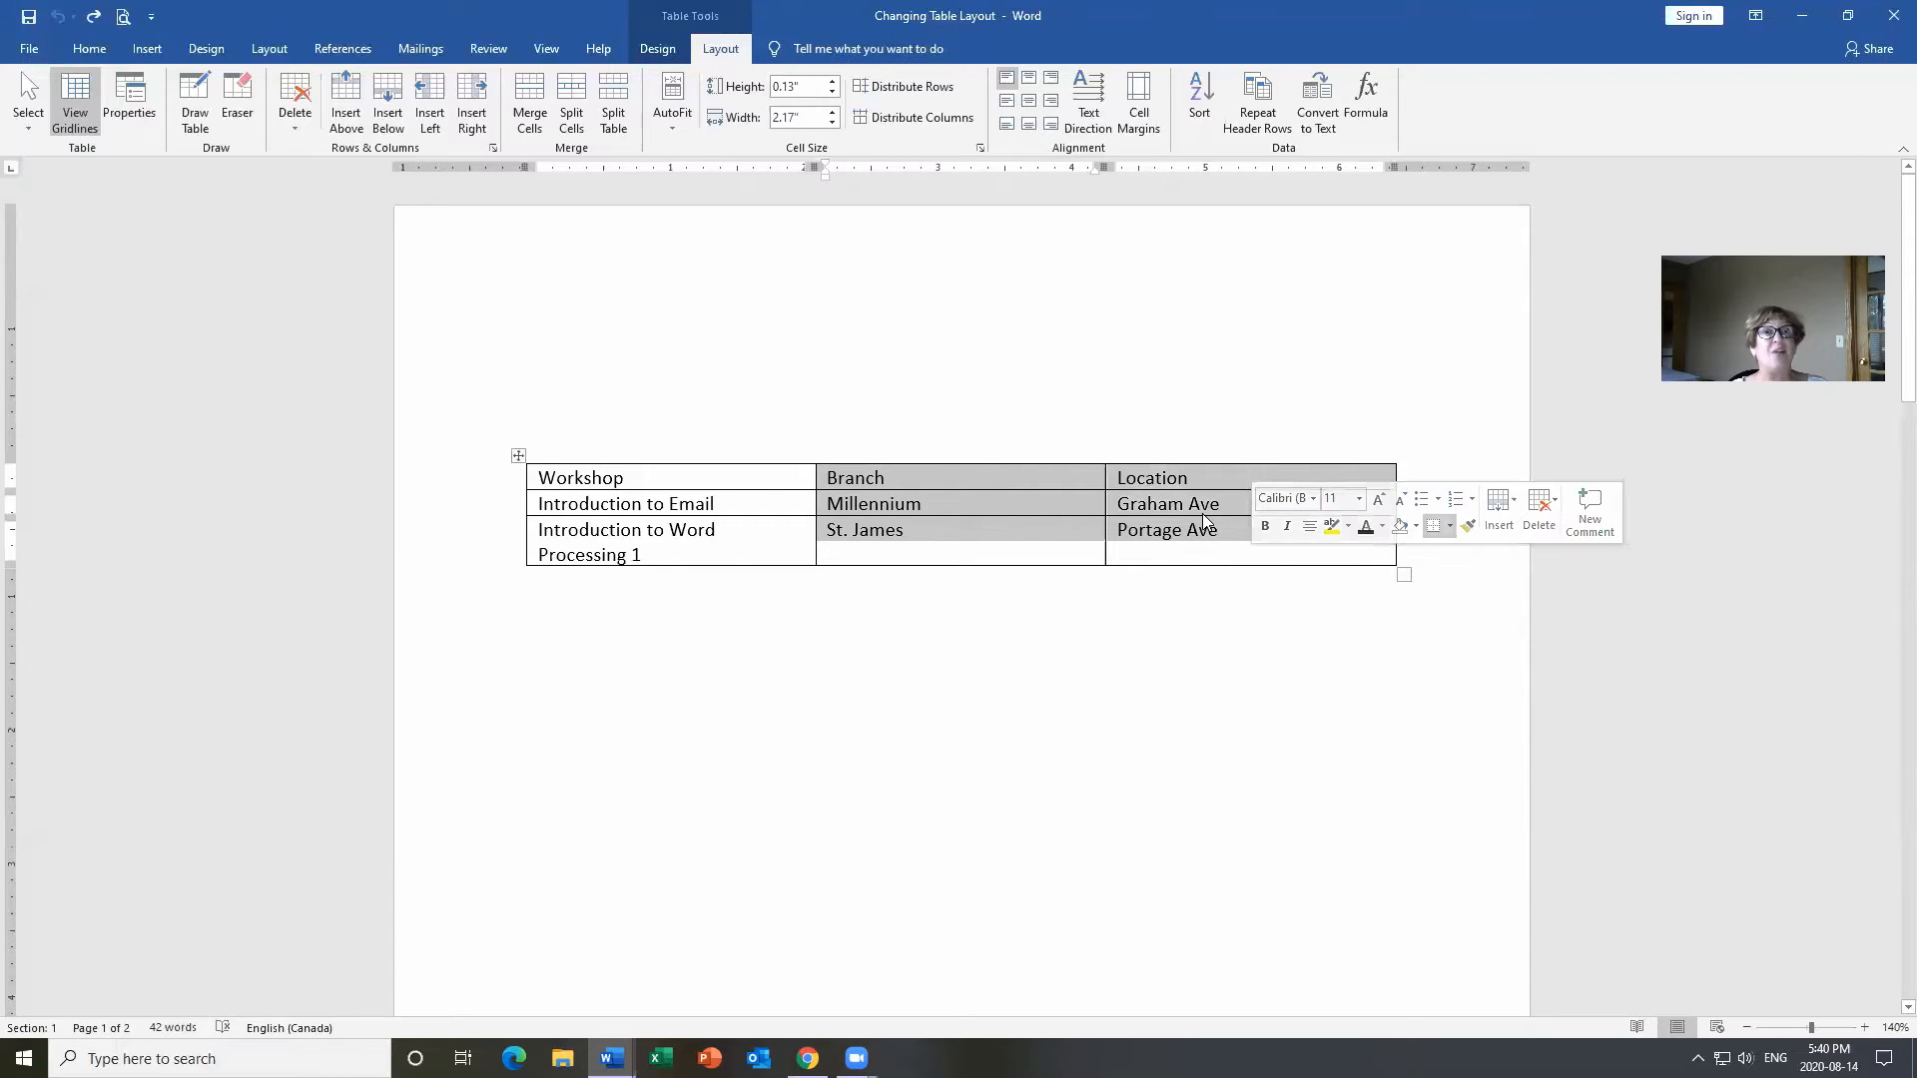
pyautogui.click(992, 499)
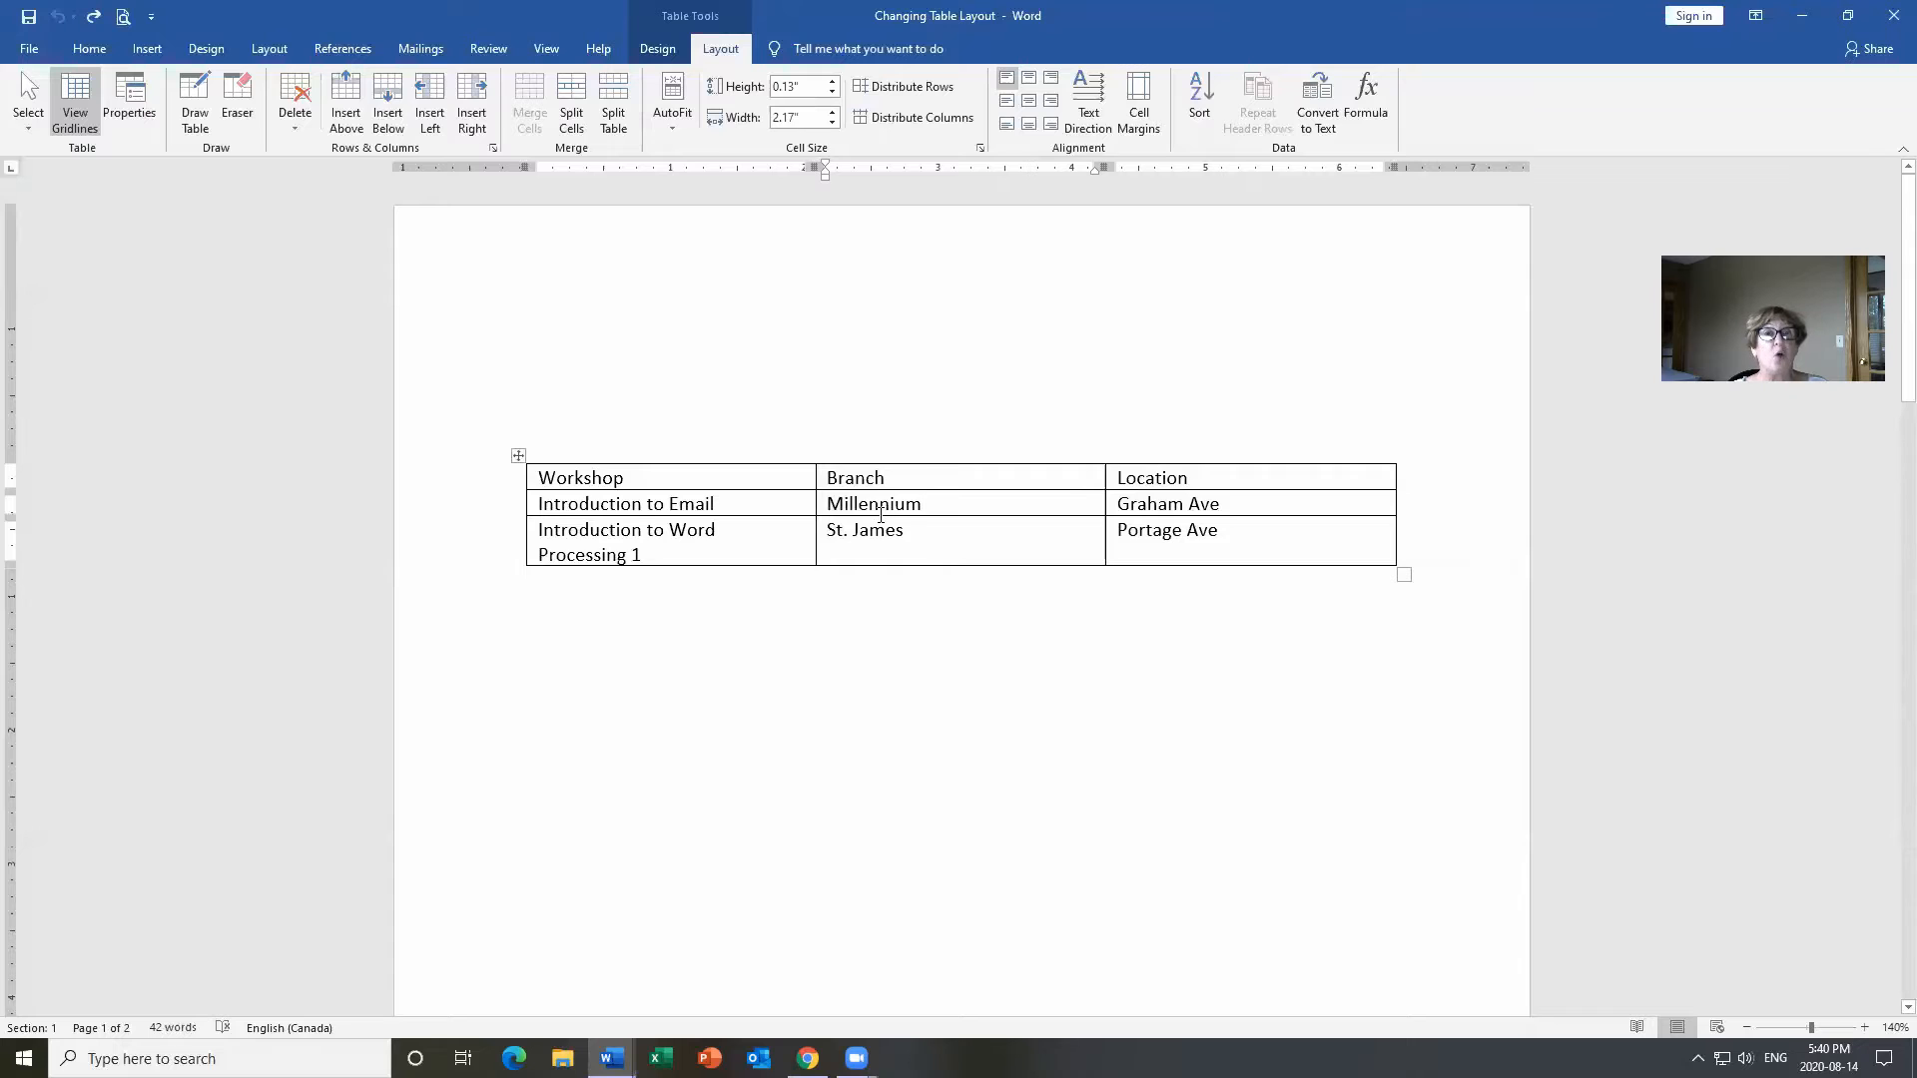
pyautogui.click(818, 507)
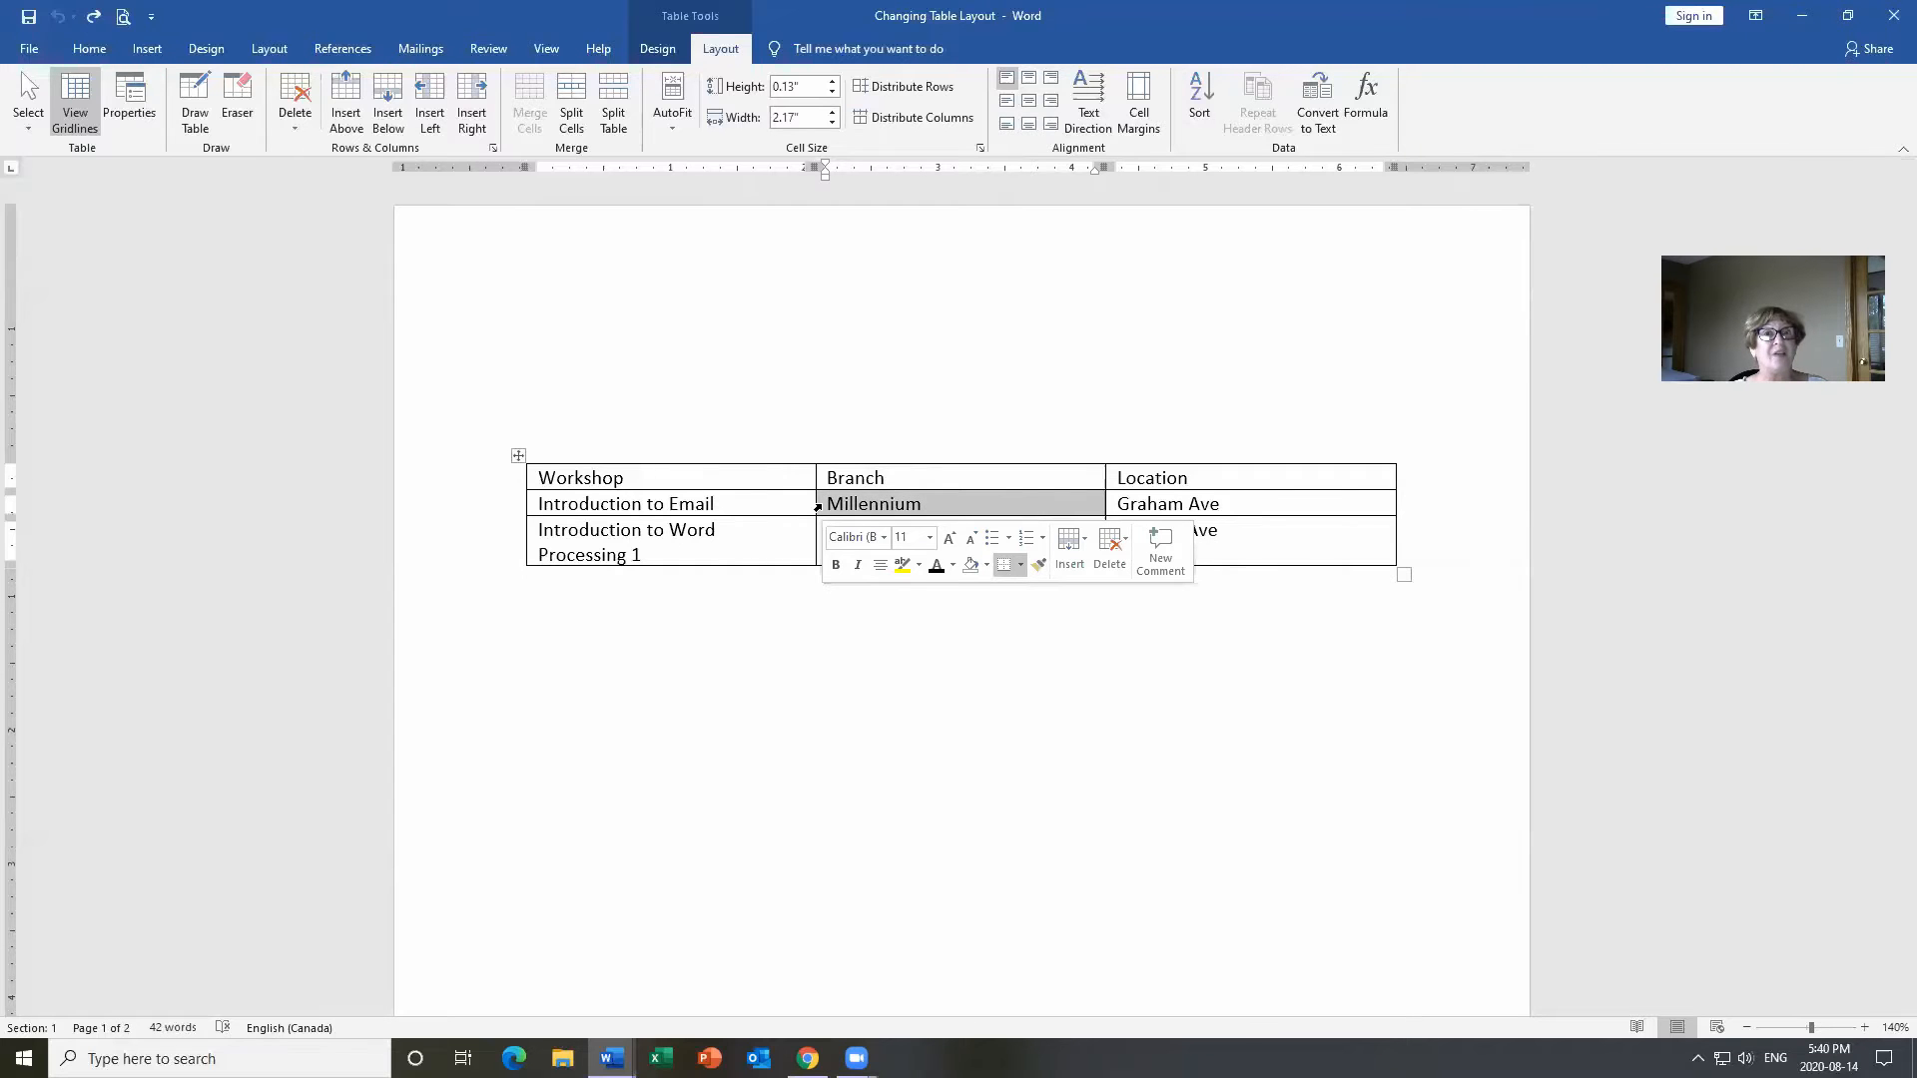
pyautogui.moveTo(818, 508); pyautogui.dragTo(1141, 509)
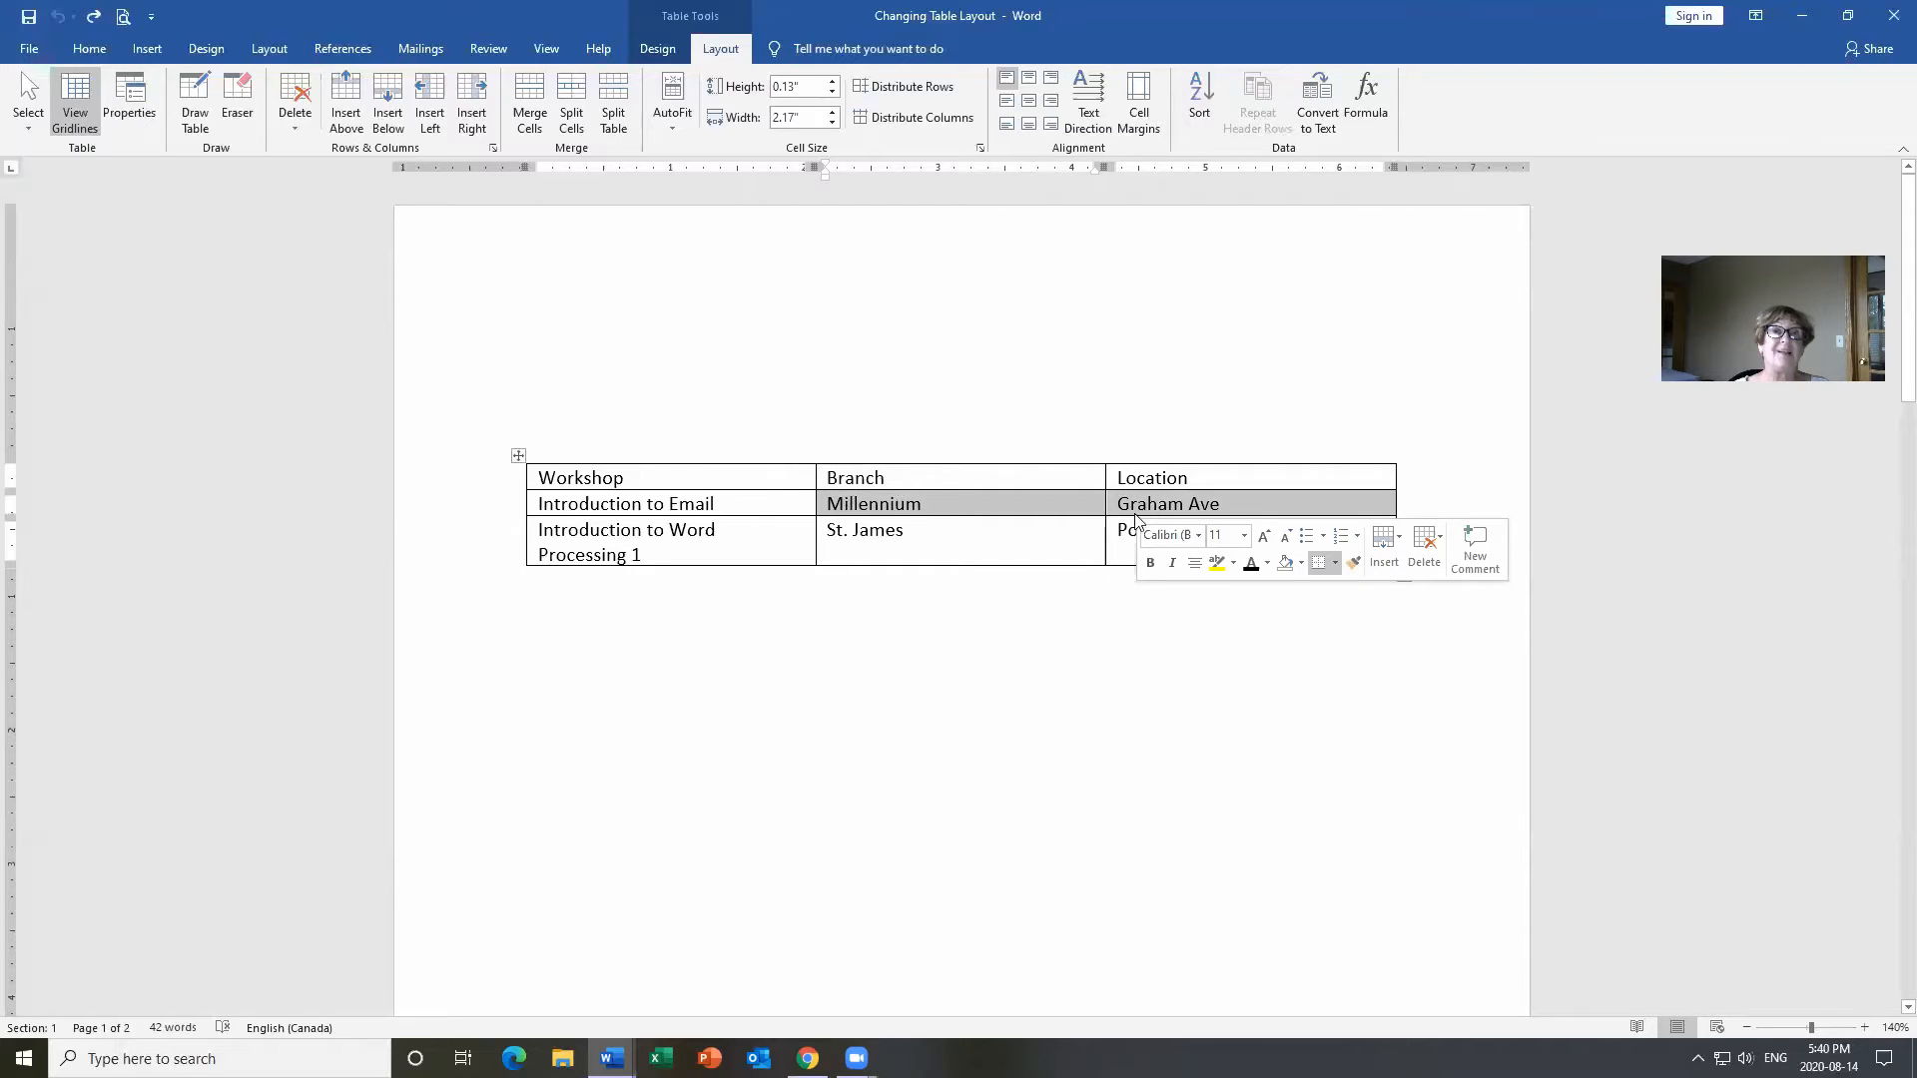
pyautogui.click(947, 505)
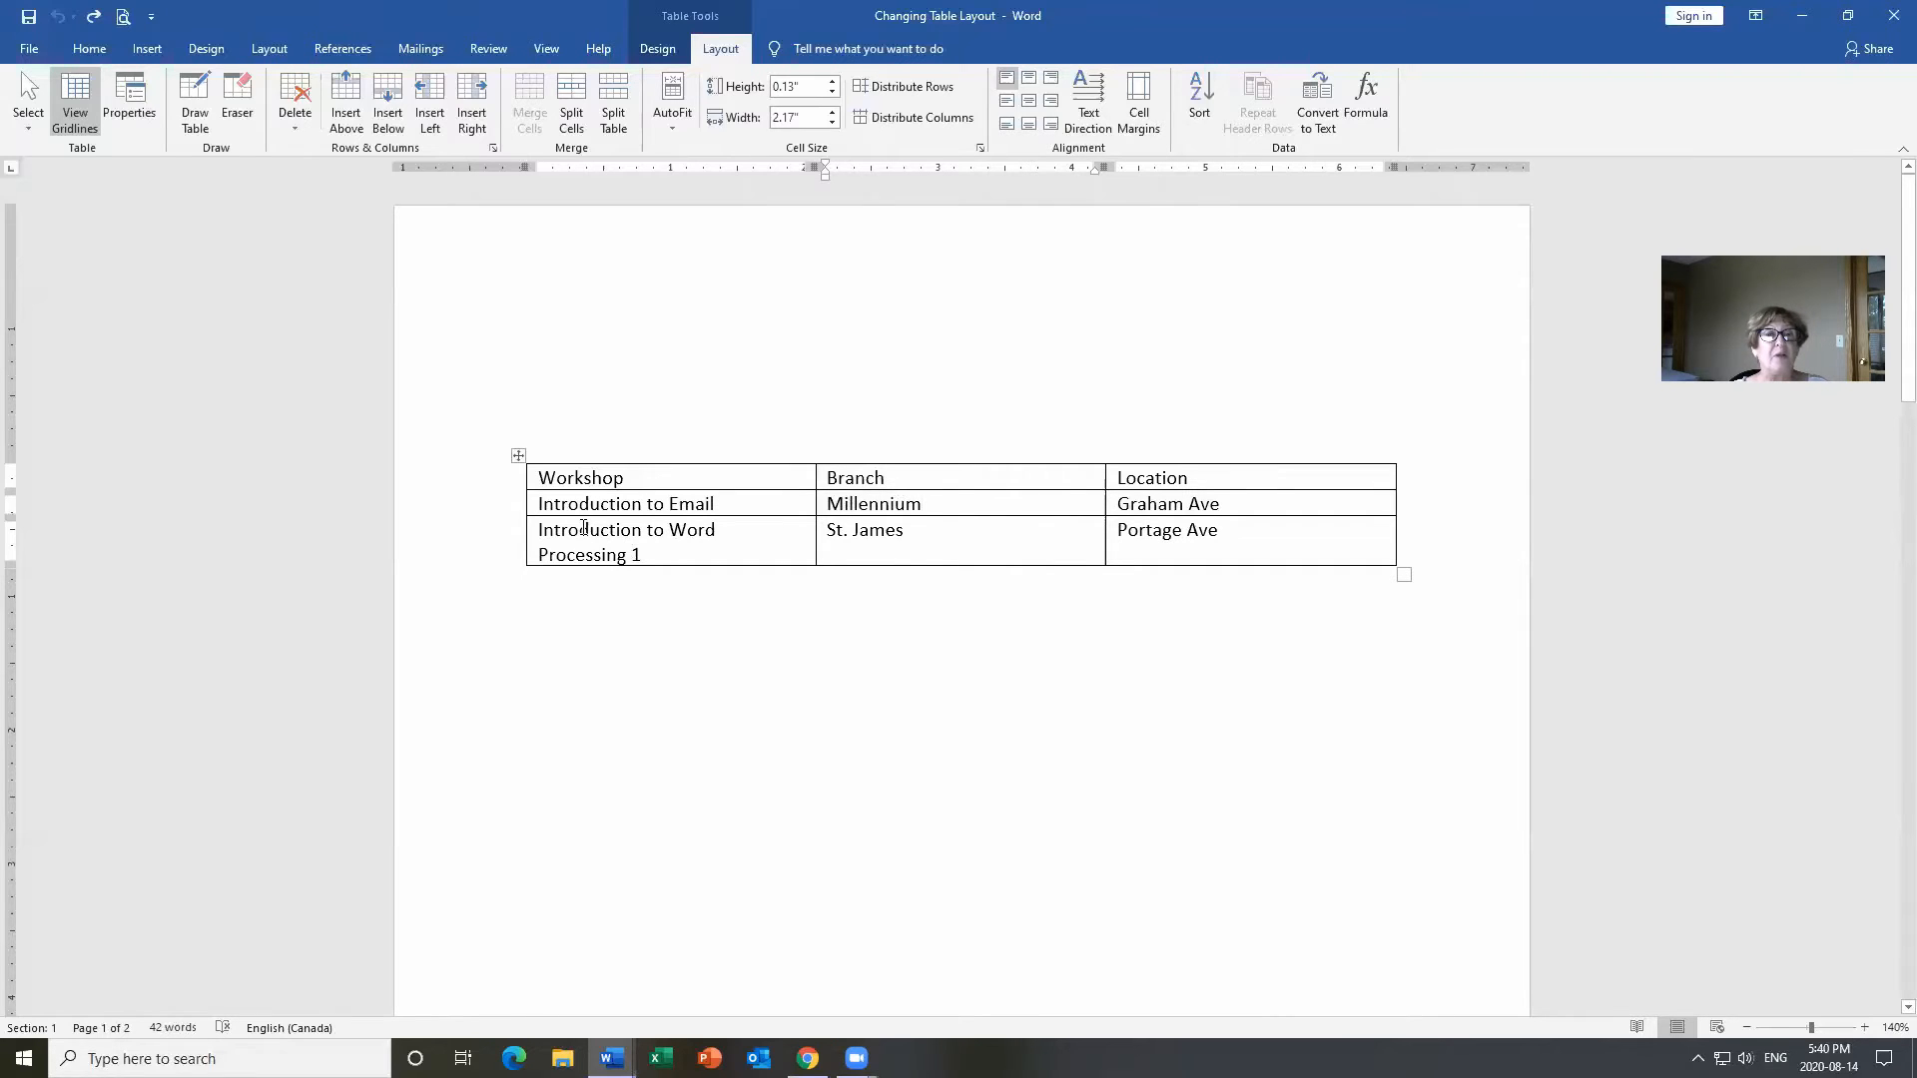
pyautogui.moveTo(520, 511)
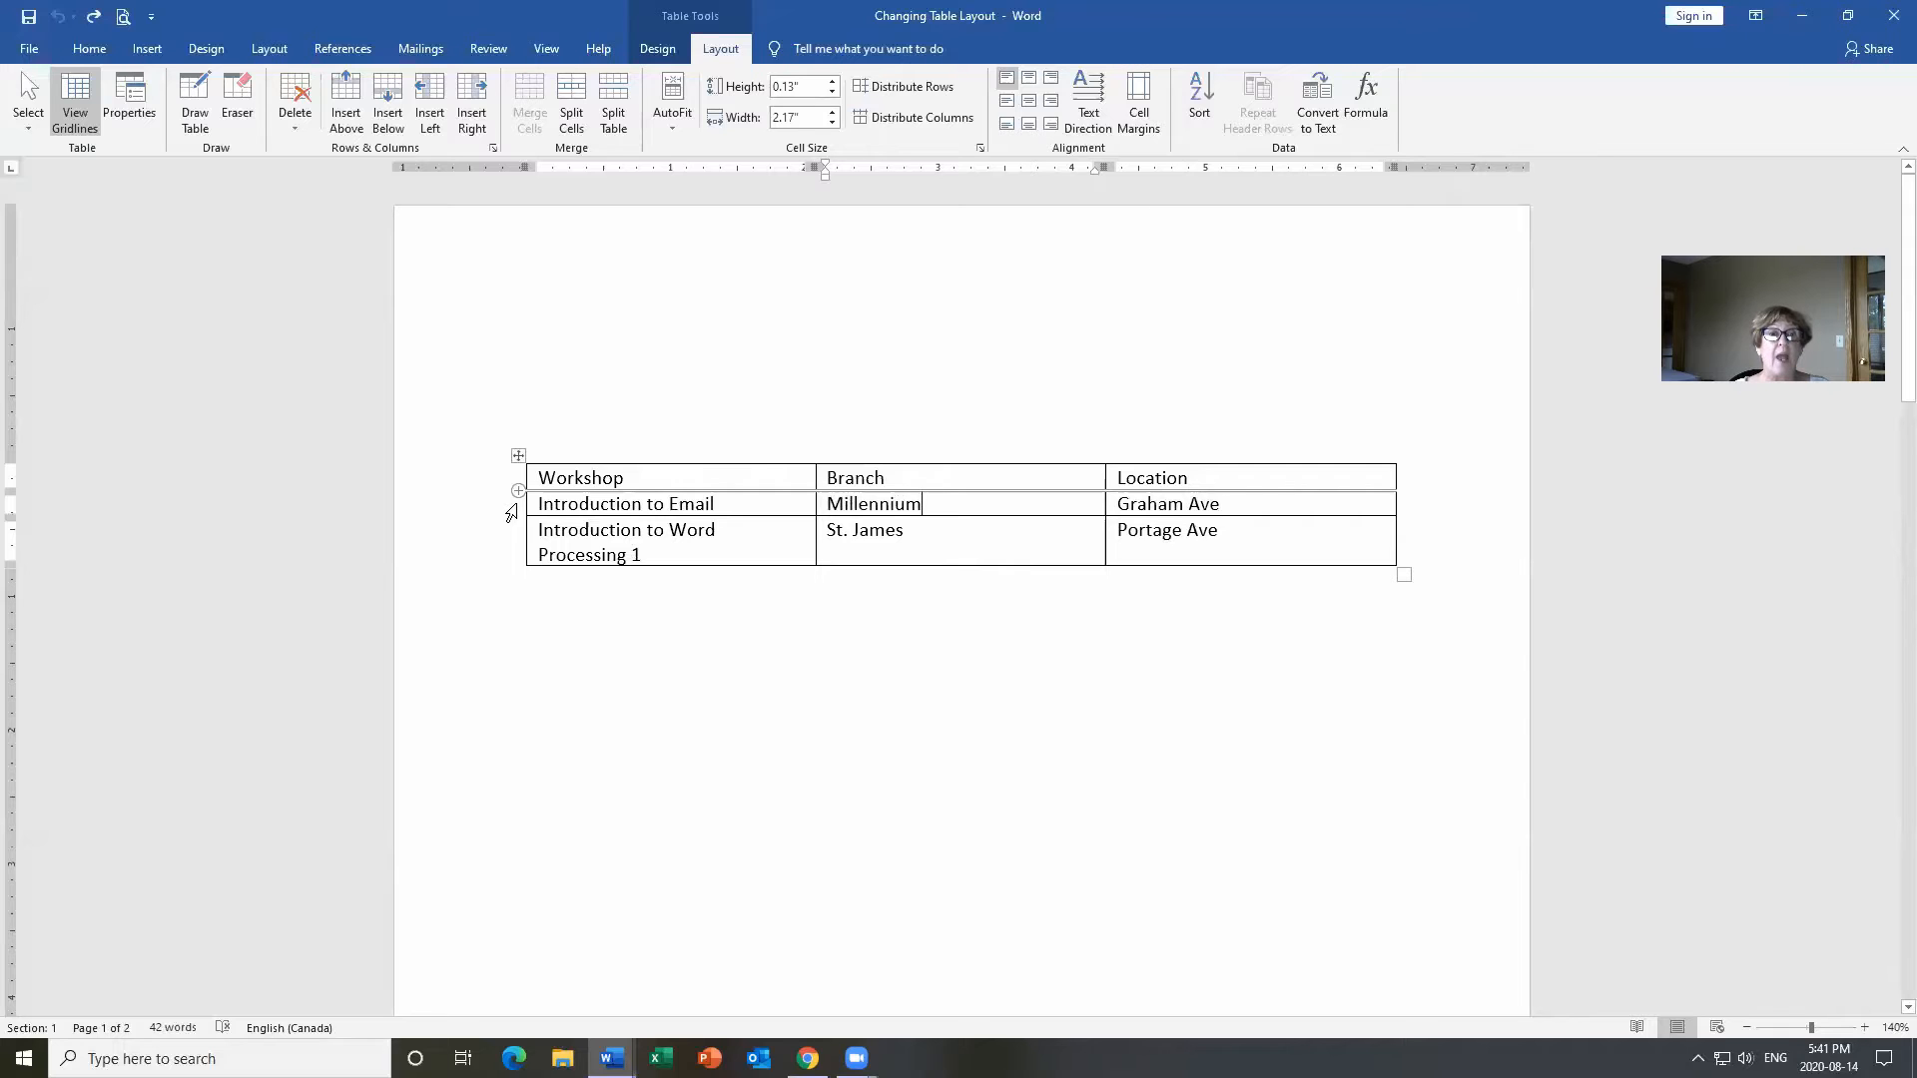
pyautogui.click(511, 513)
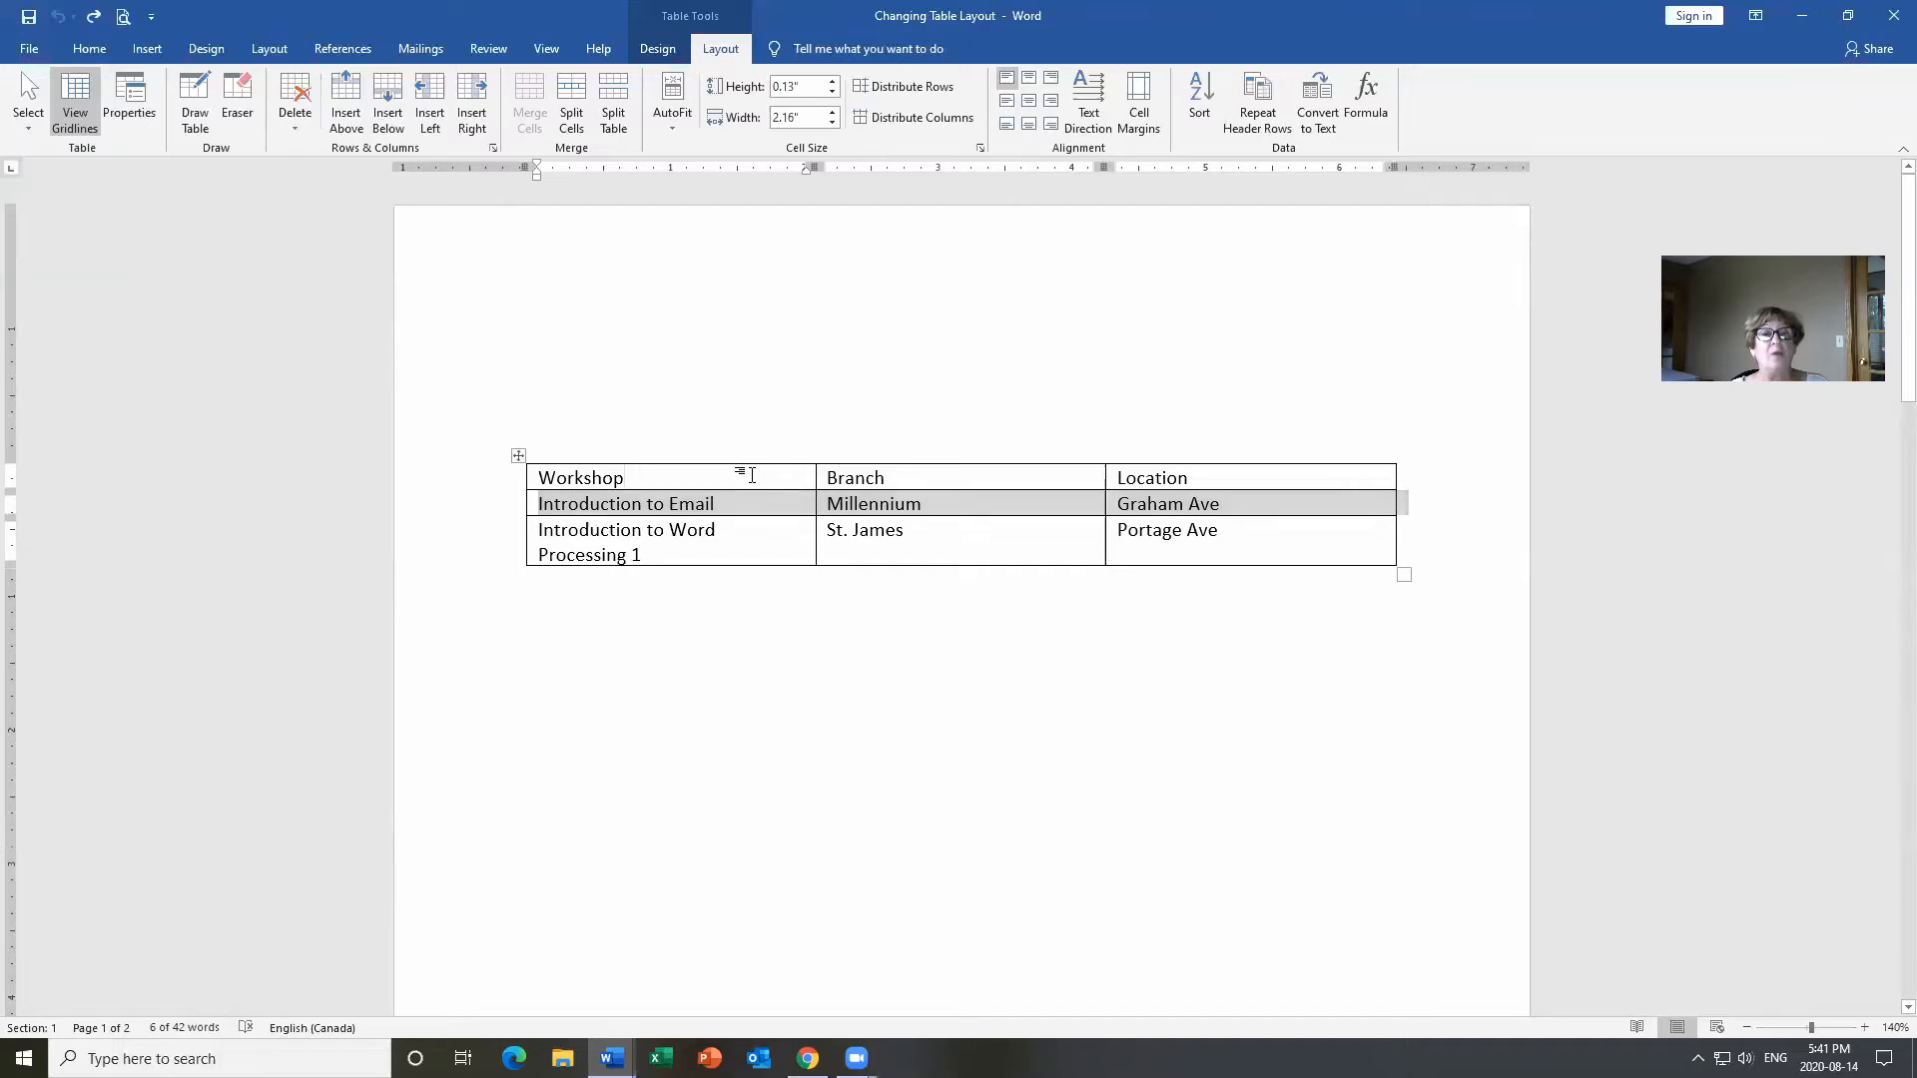
pyautogui.click(753, 475)
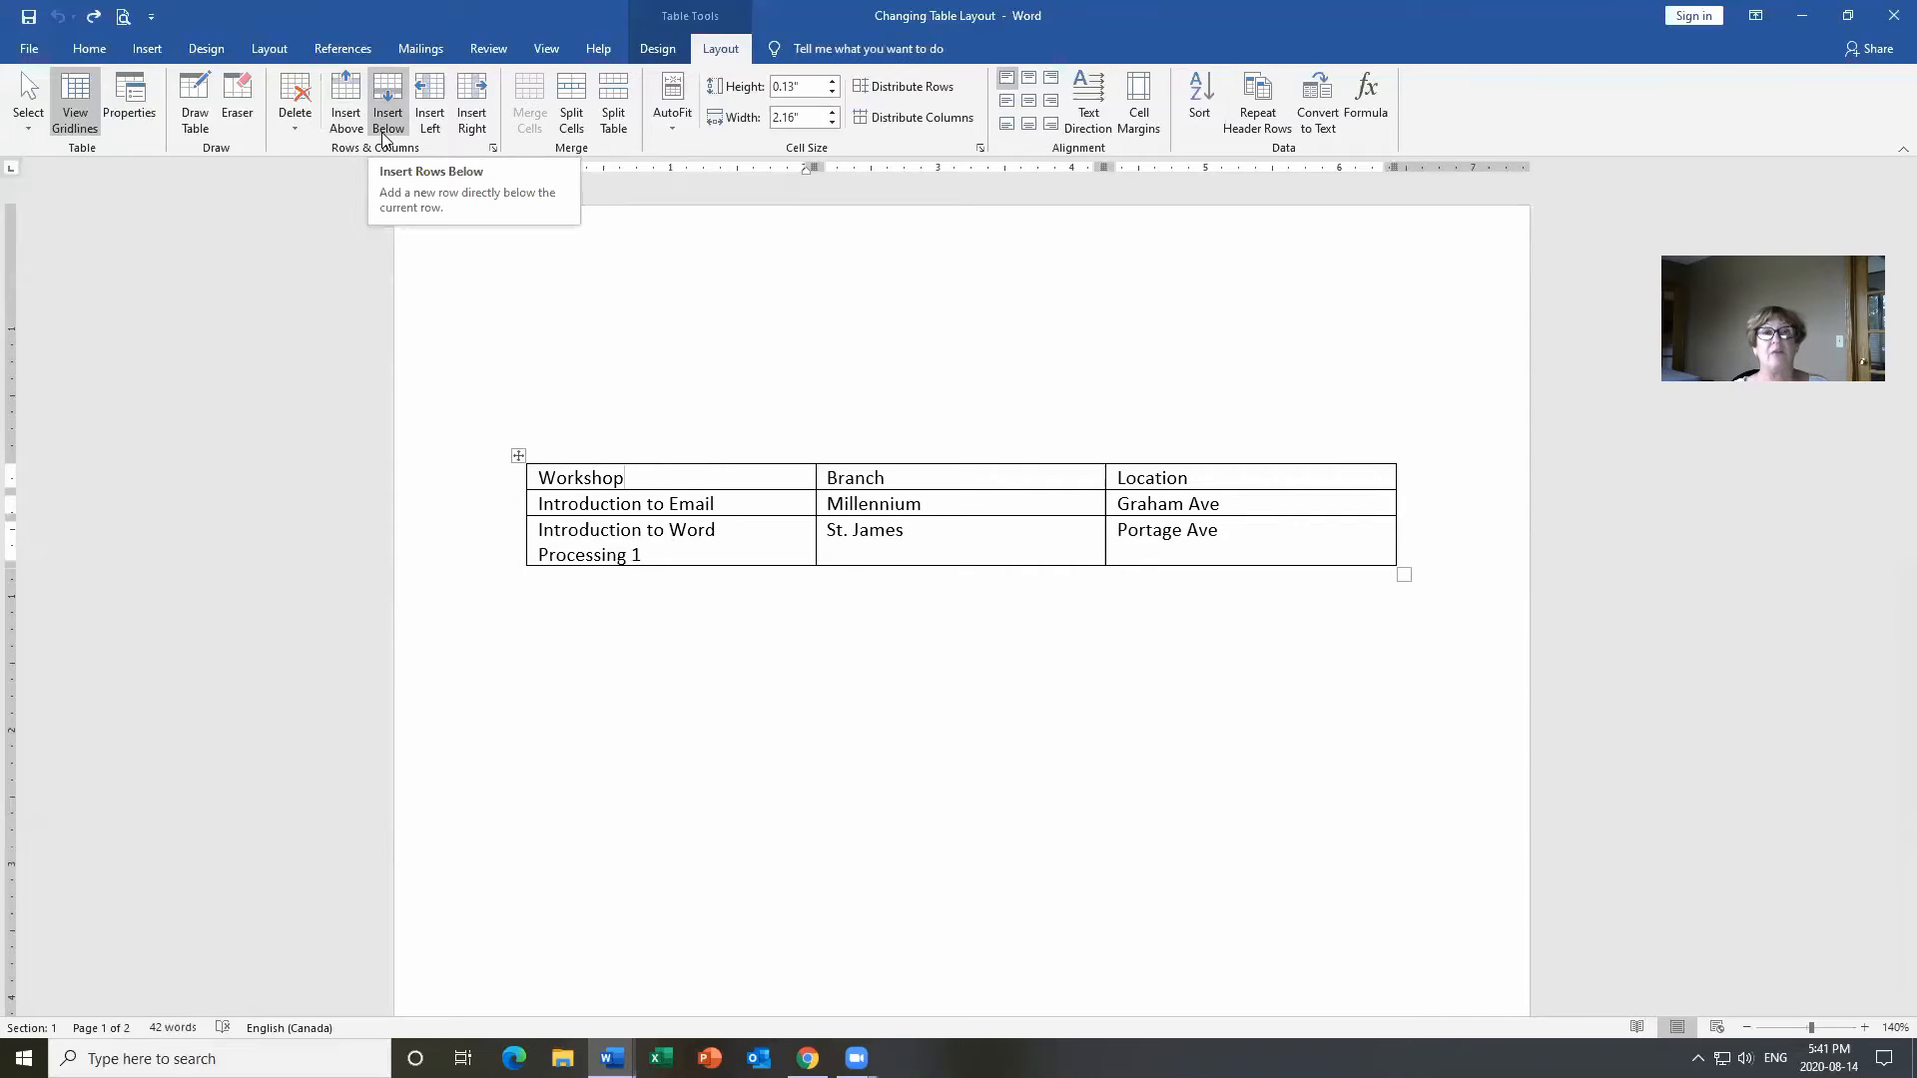
# Select the first two table rows and insert two empty rows above the header row.
pyautogui.click(495, 494)
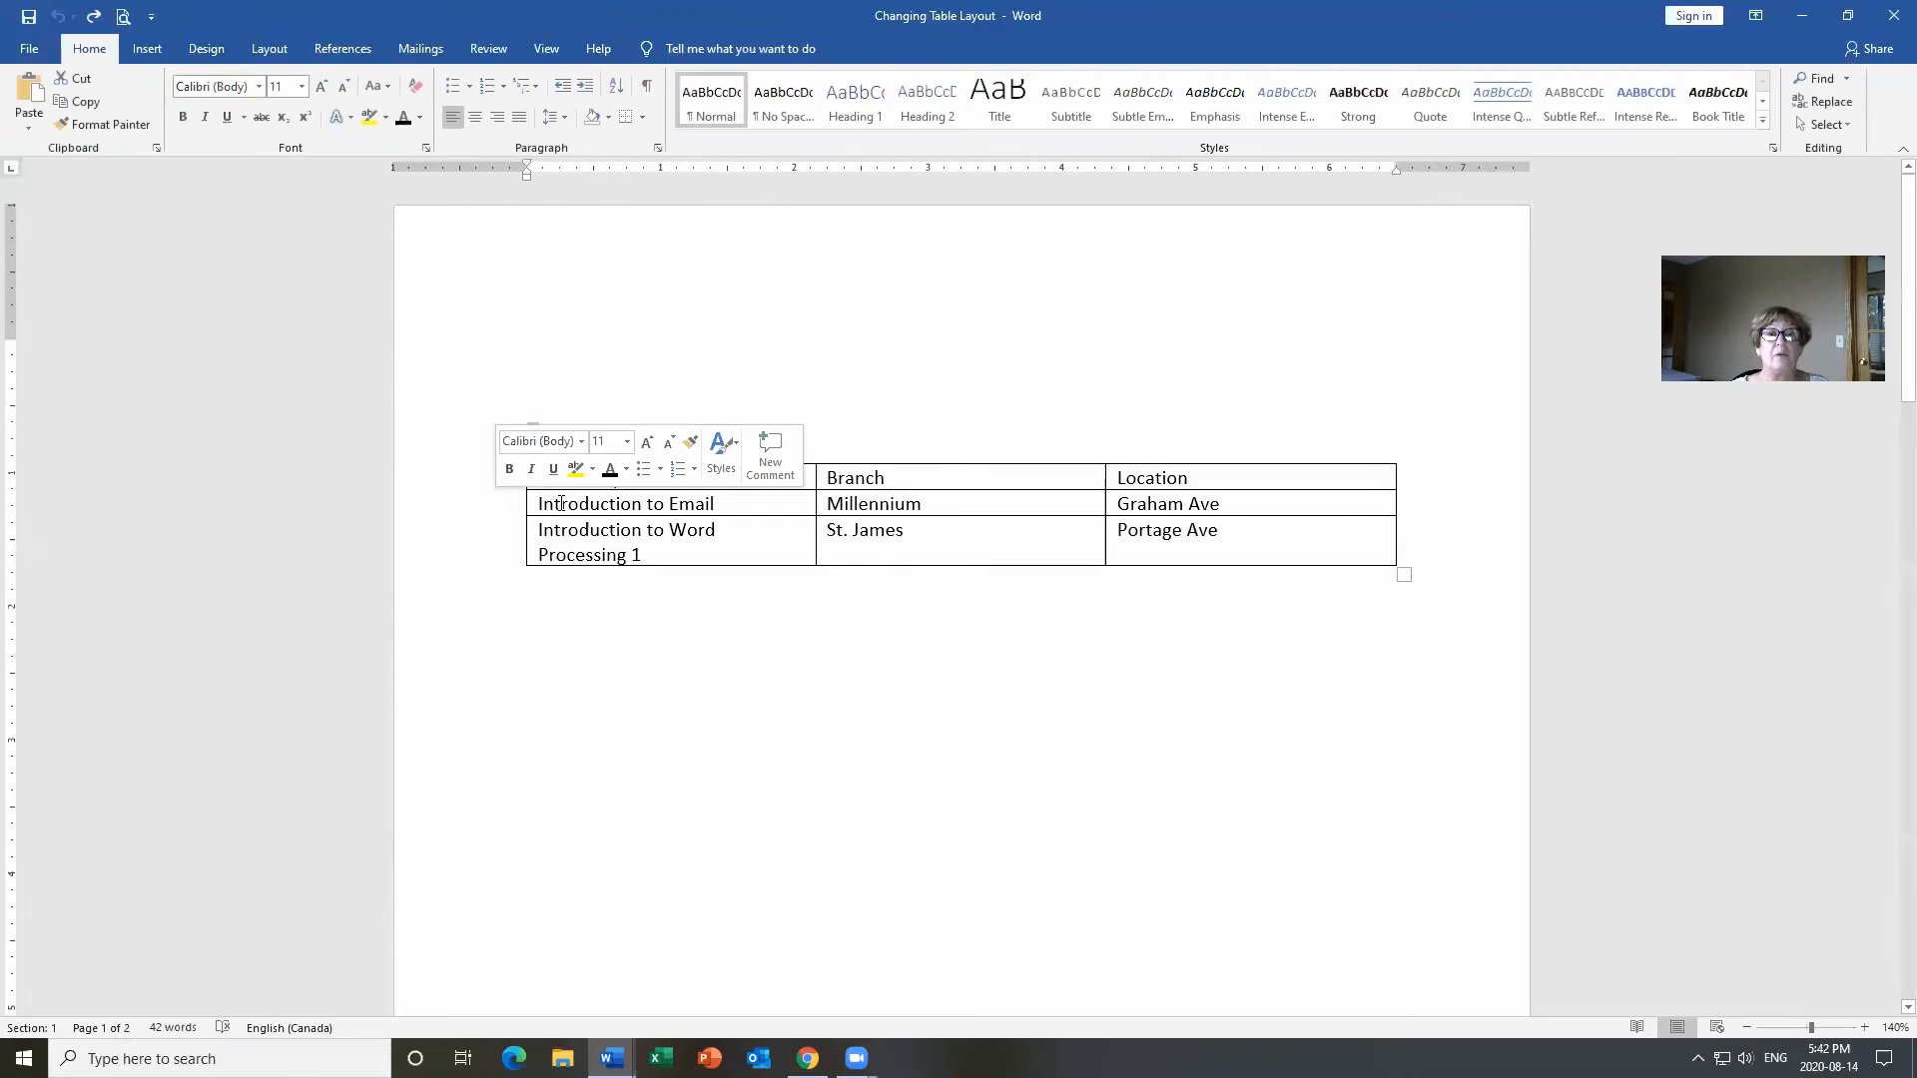
pyautogui.moveTo(515, 479); pyautogui.dragTo(521, 505)
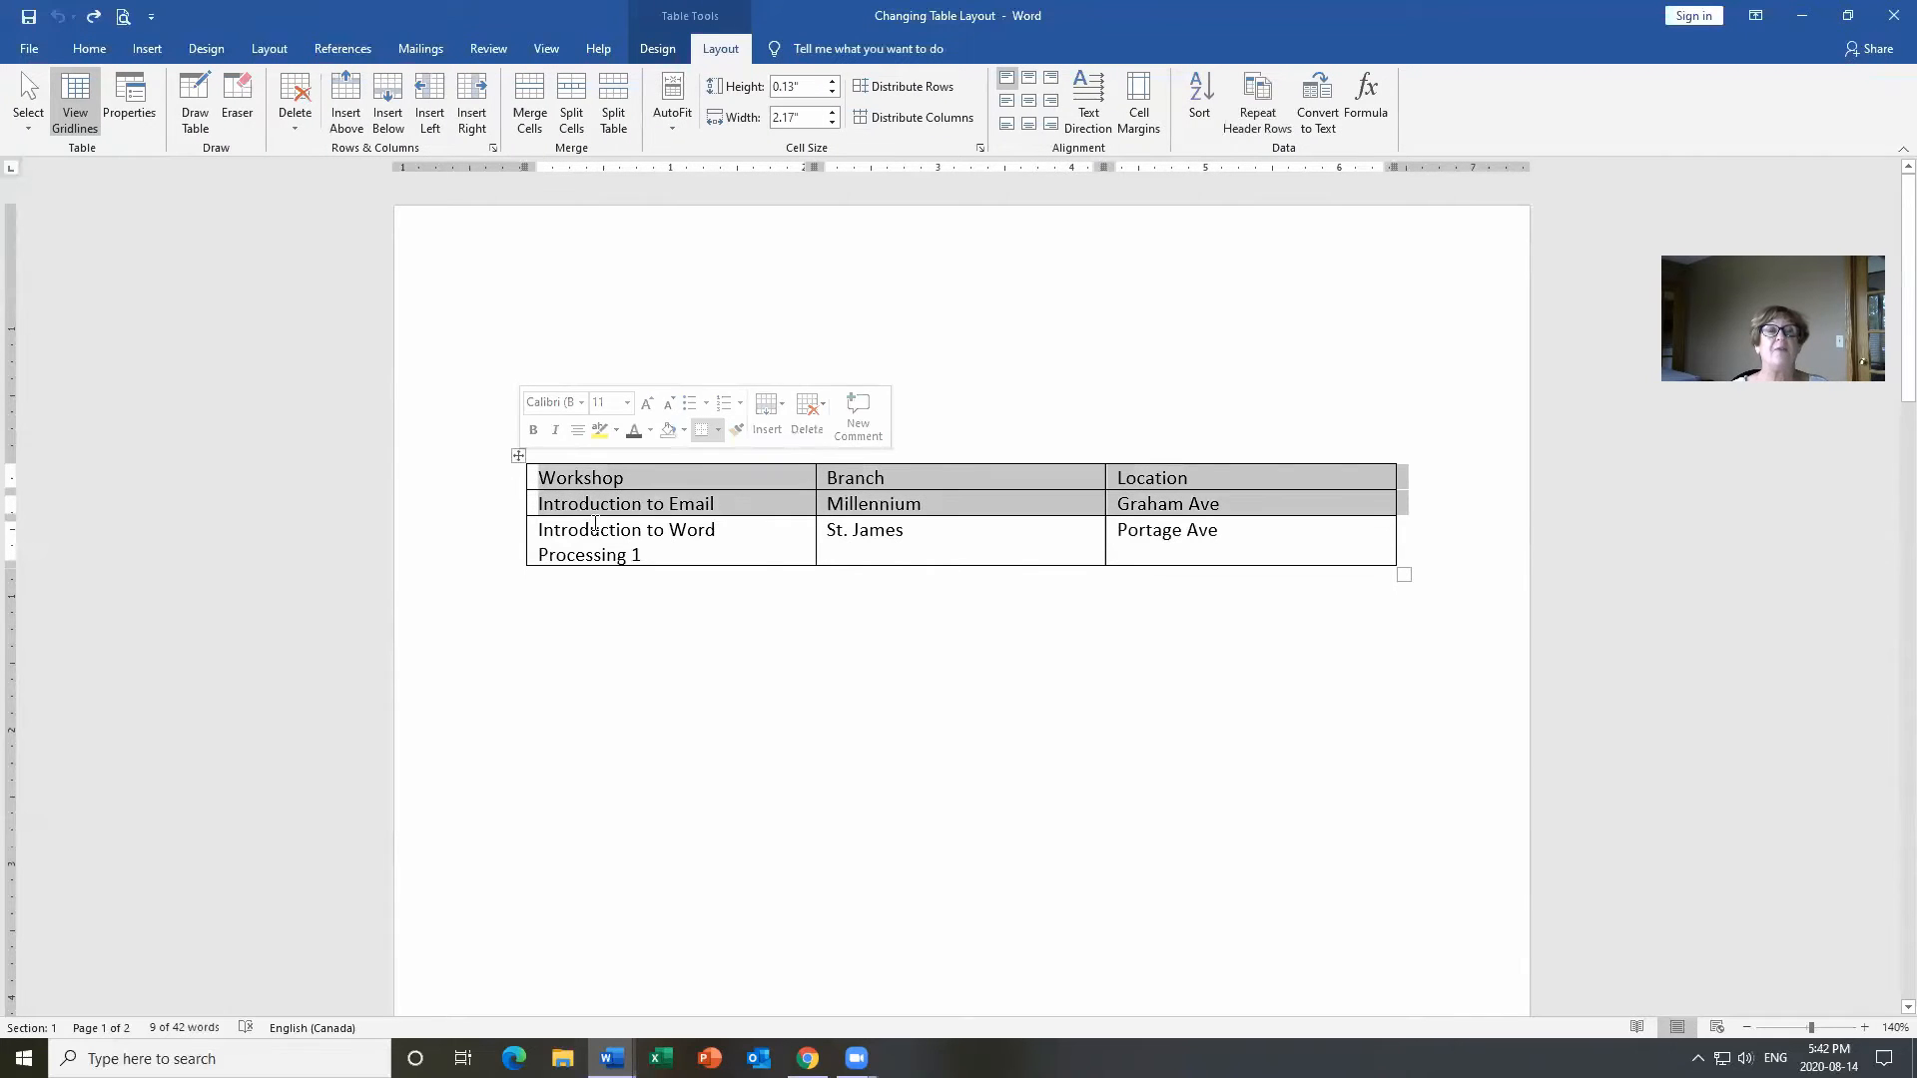
pyautogui.click(354, 128)
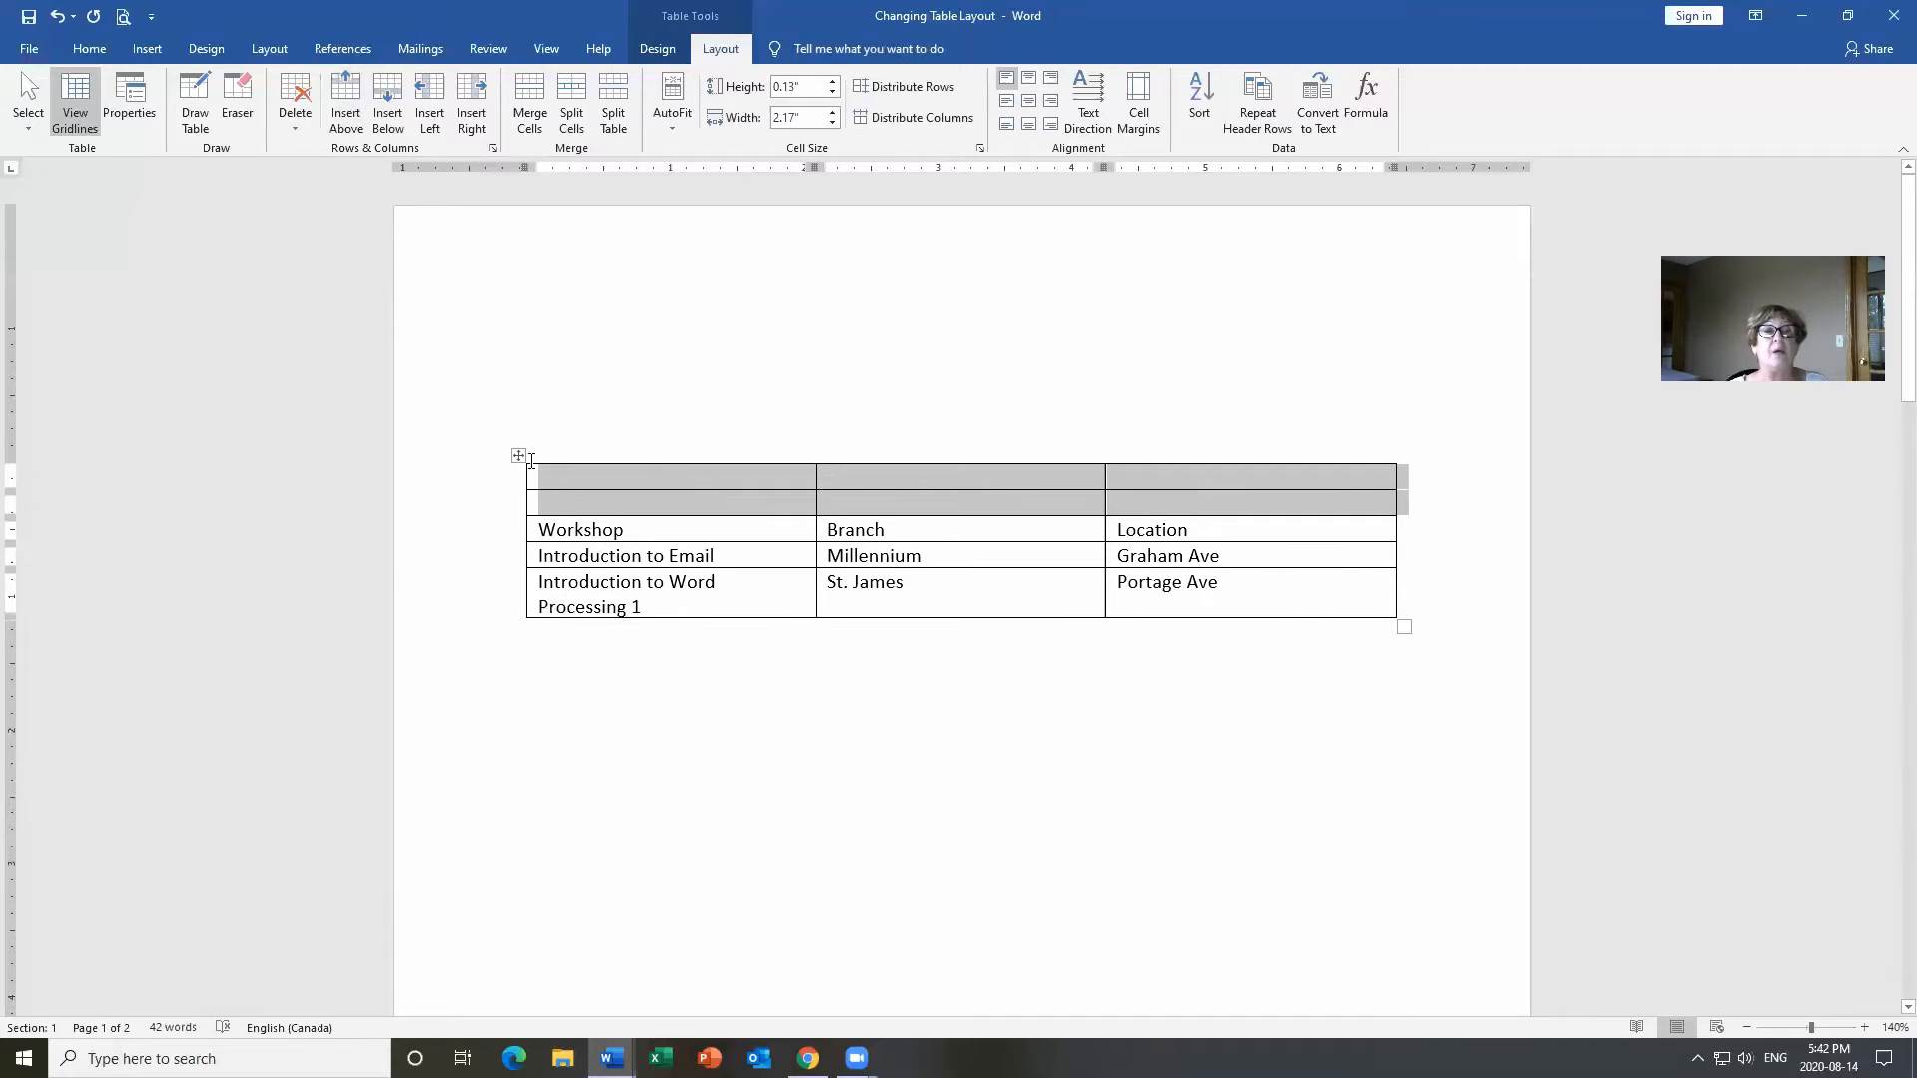
pyautogui.click(595, 474)
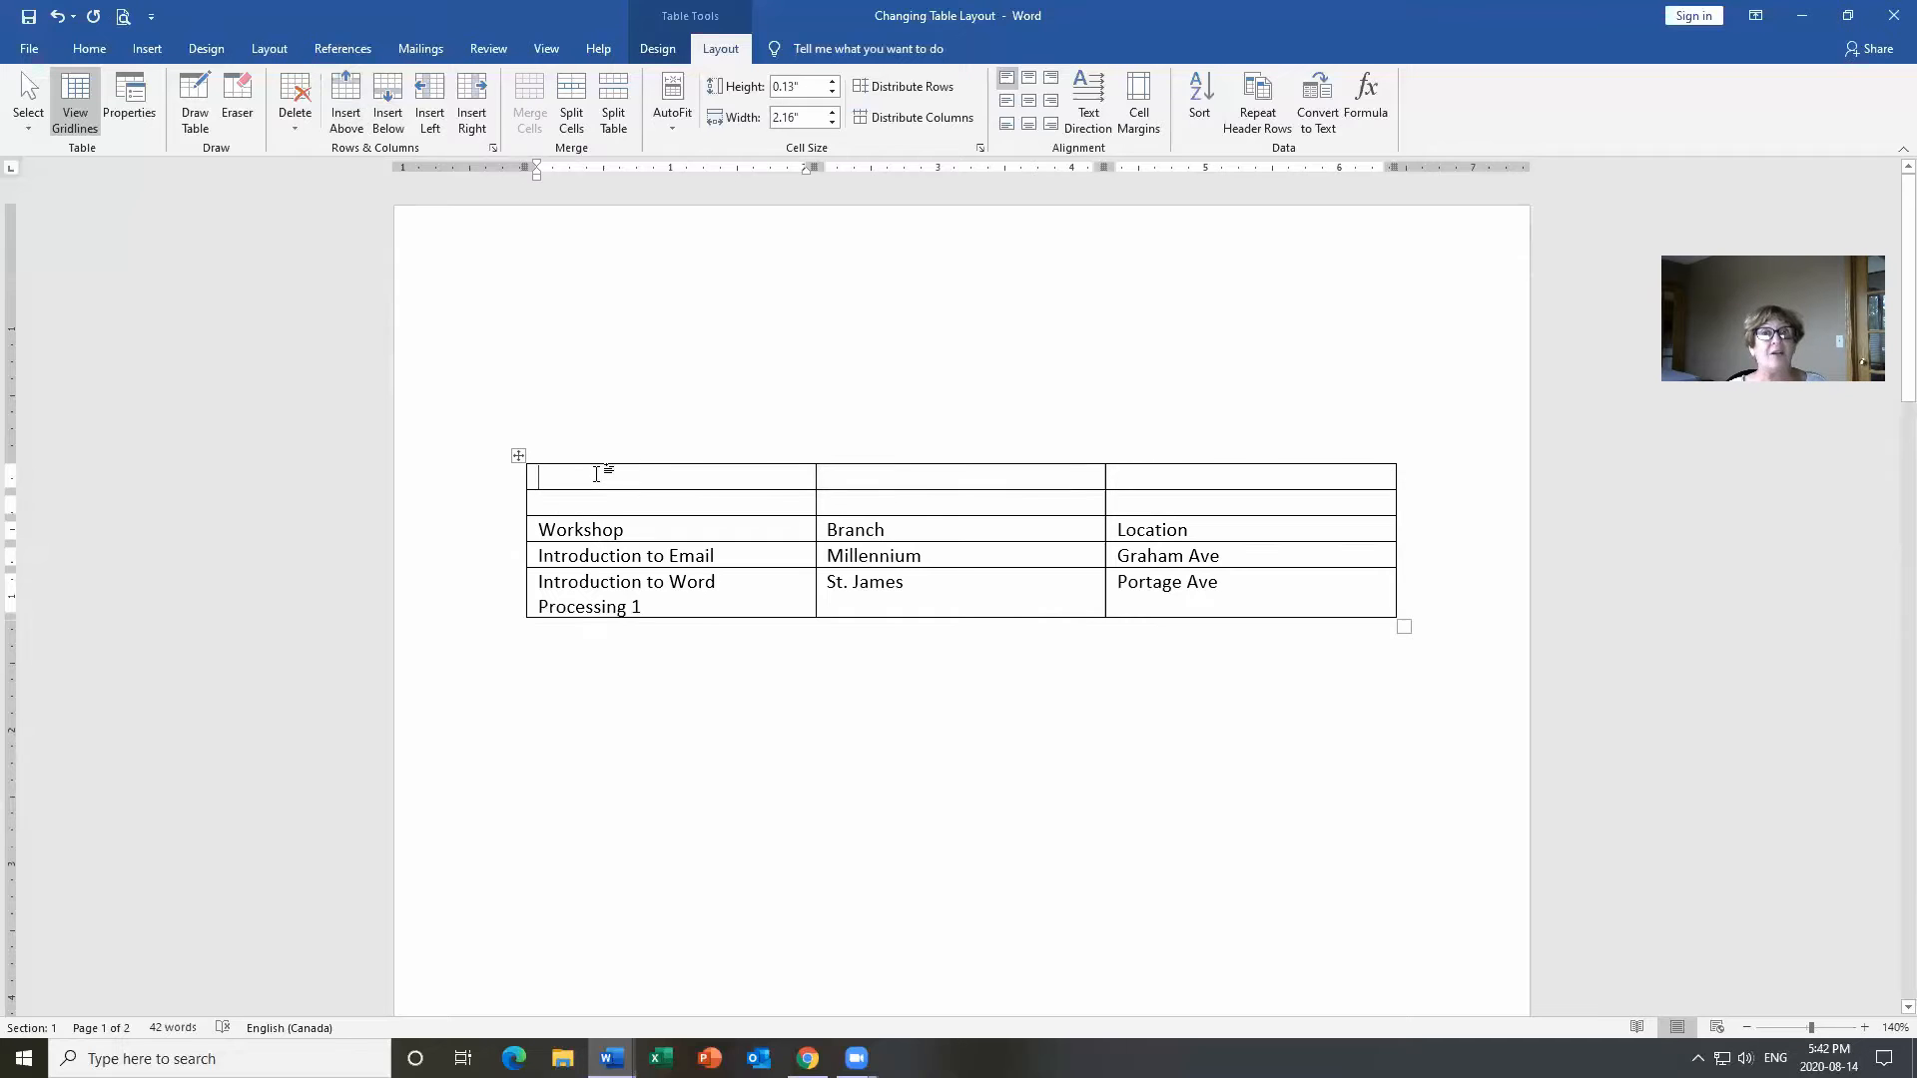
pyautogui.click(873, 480)
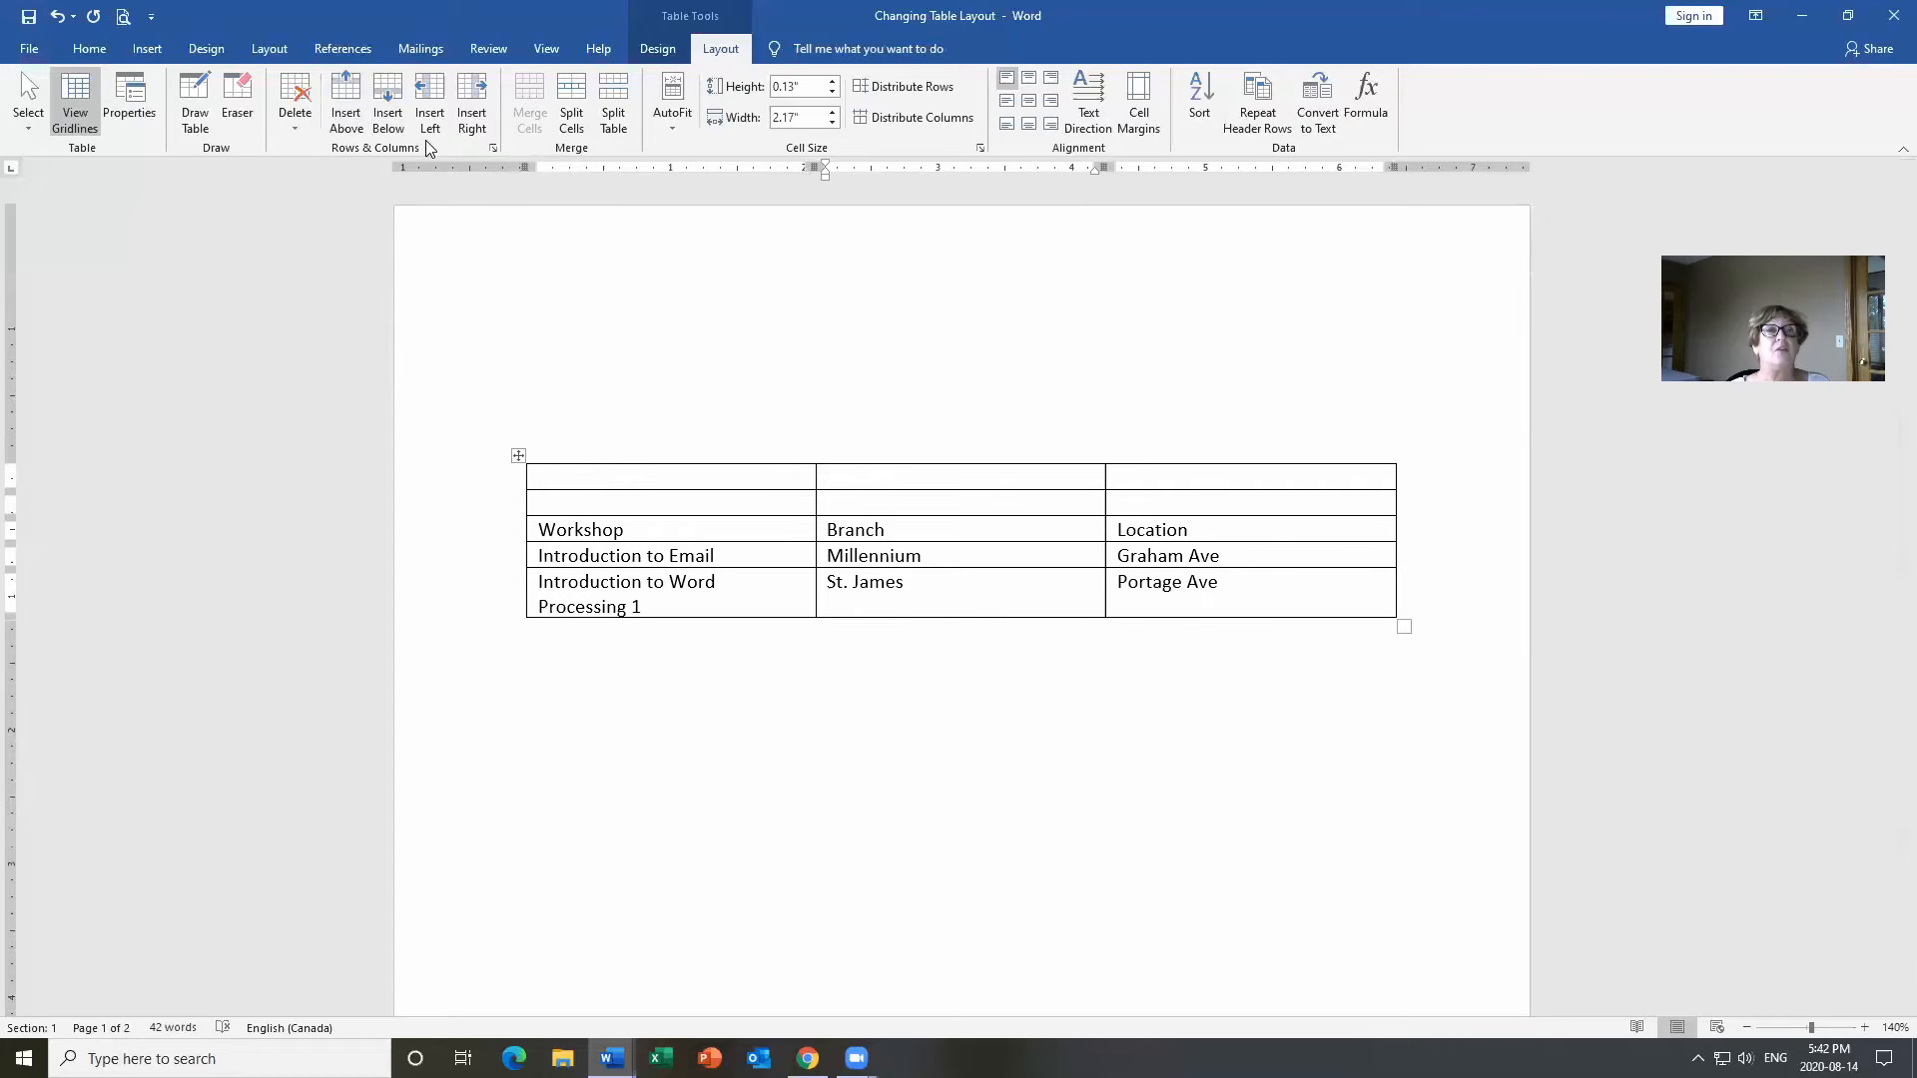
# Insert an empty column to the right of the Branch column.
pyautogui.click(473, 118)
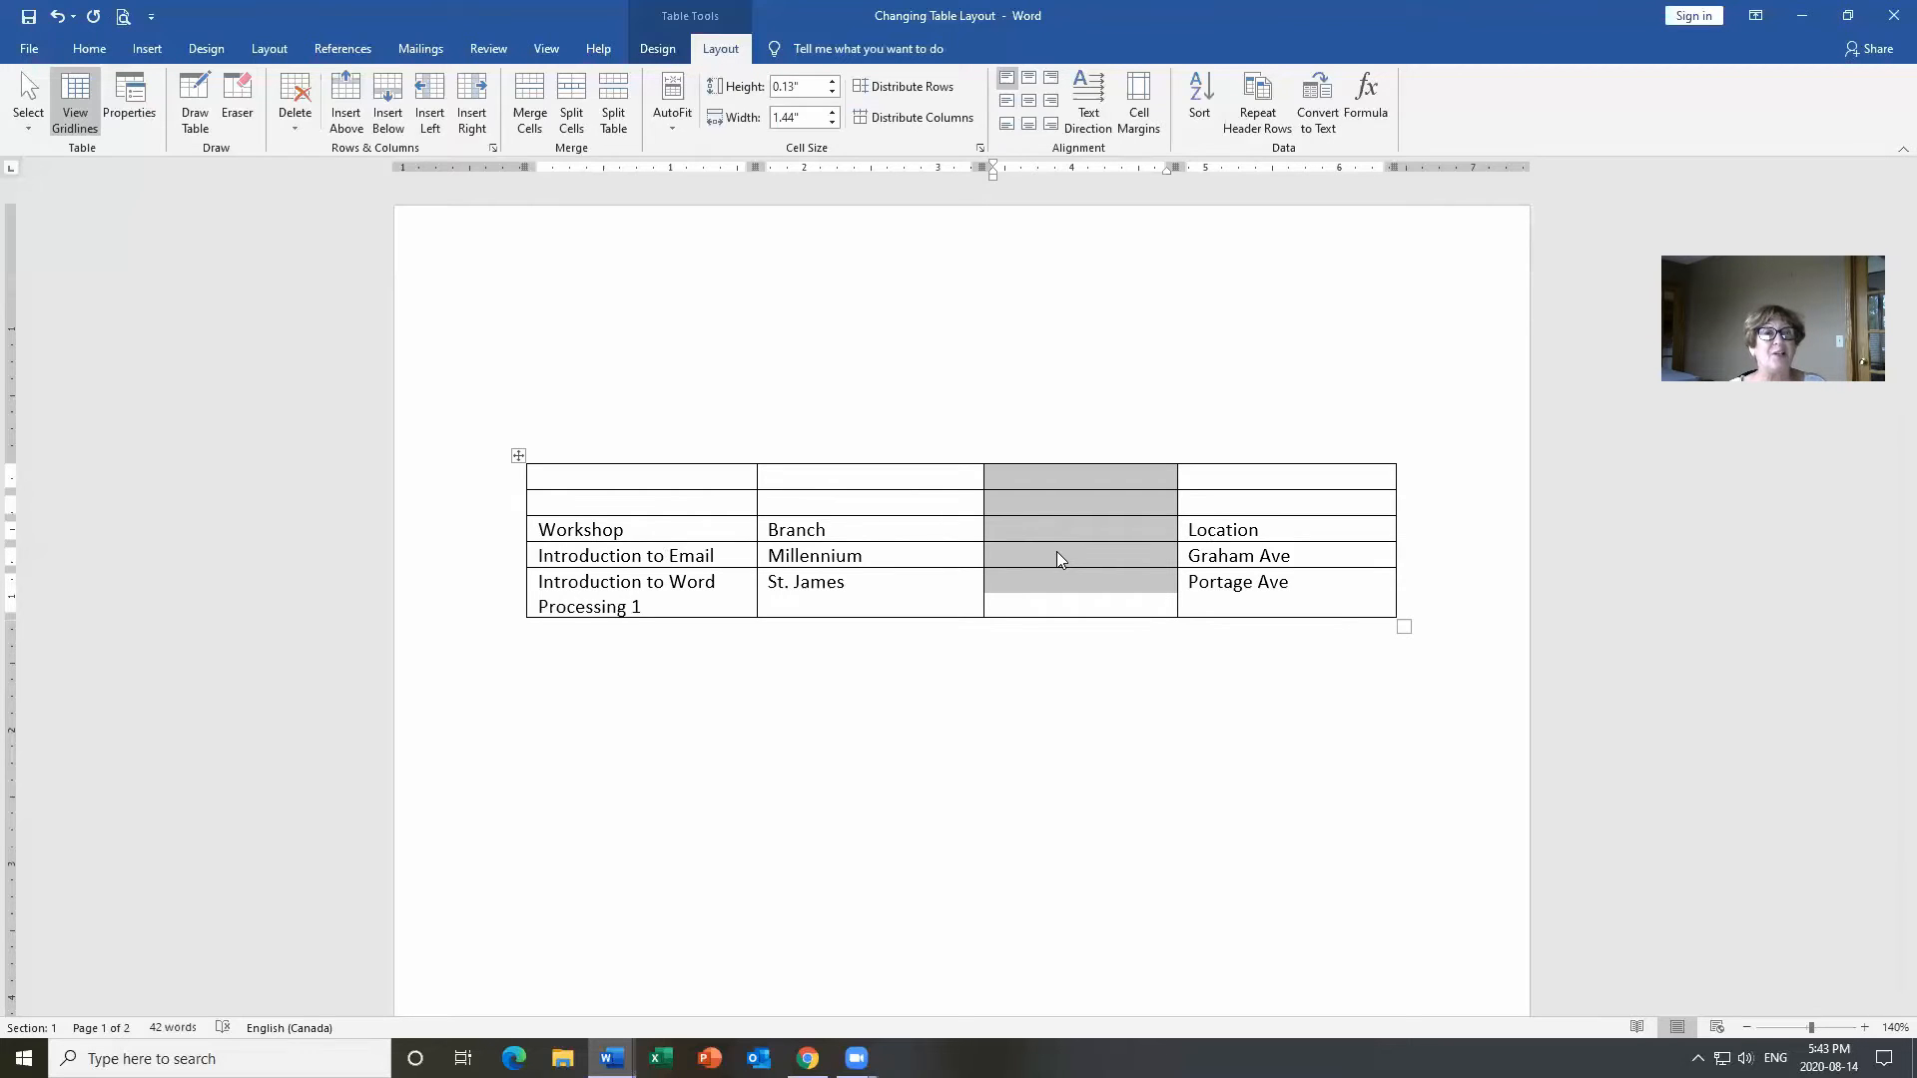
pyautogui.click(1071, 529)
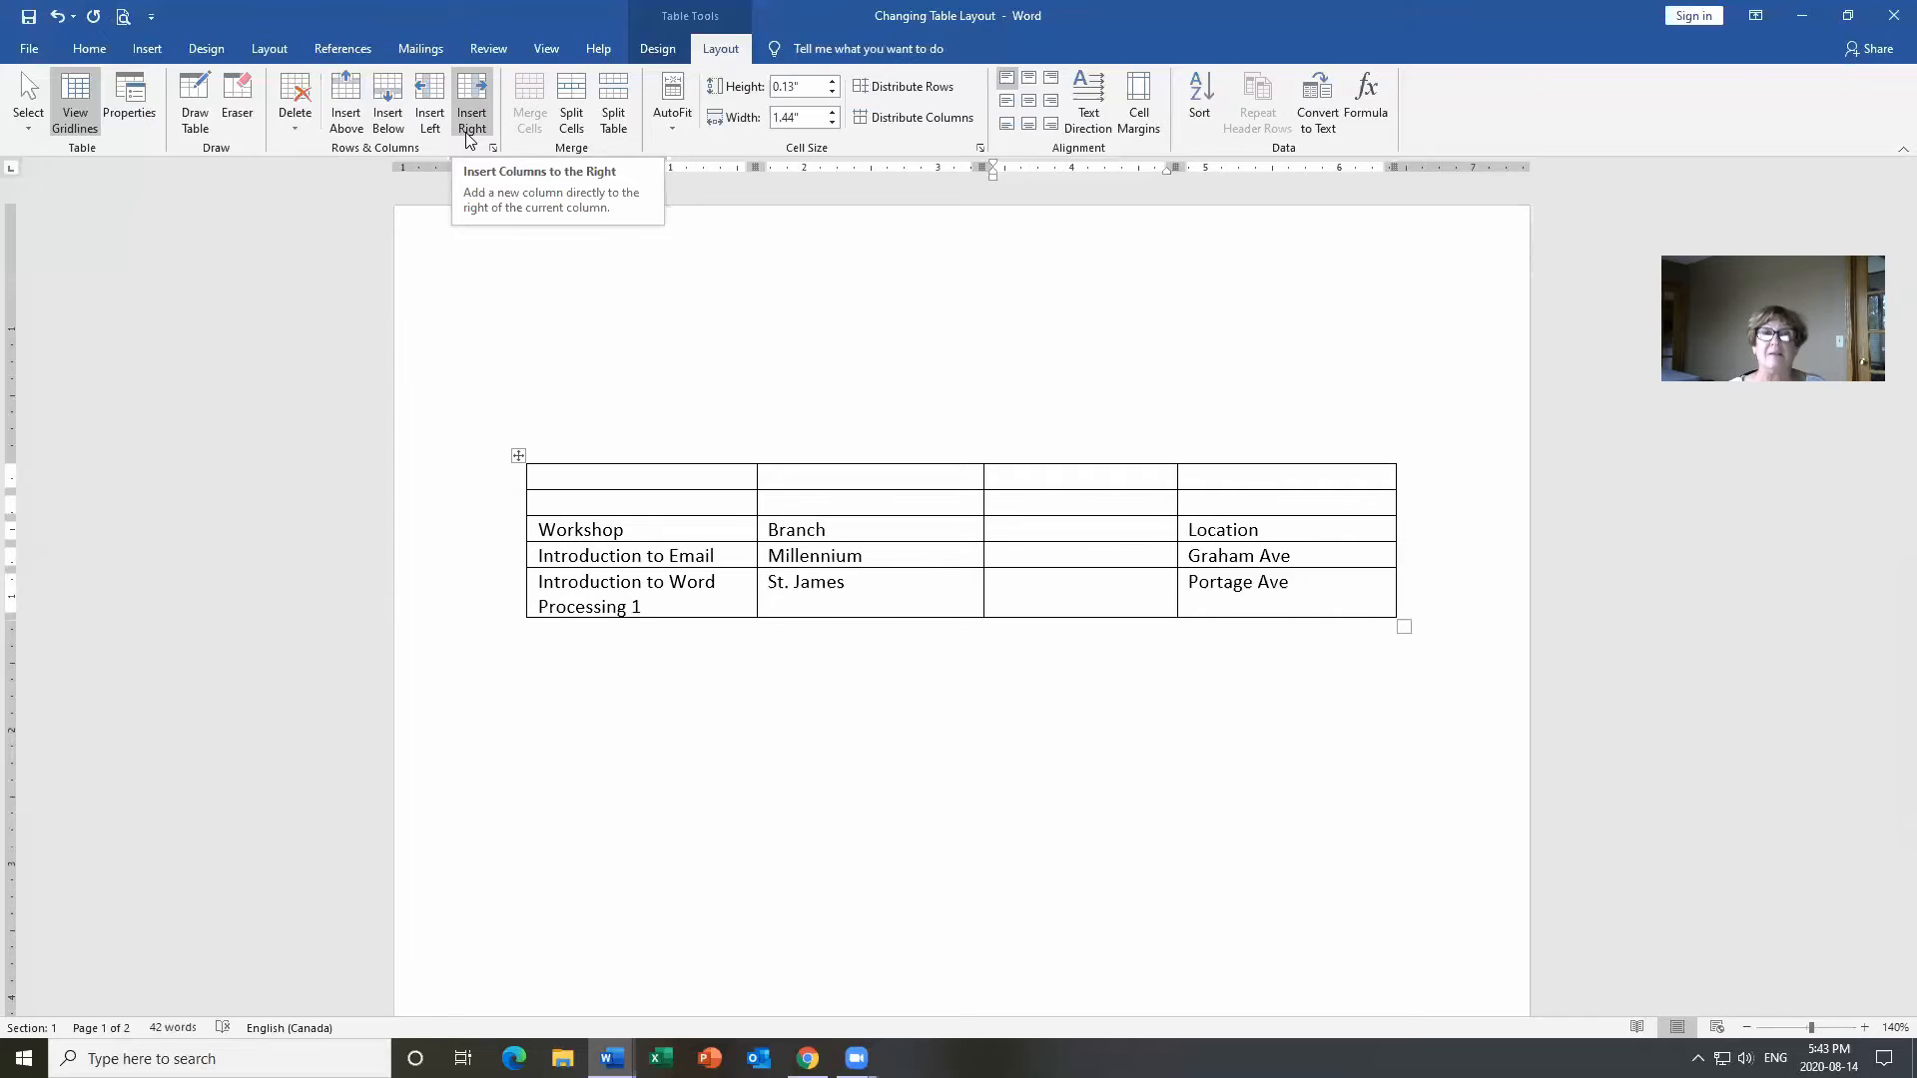
# Tab through the last row's cells past Portage Ave to add a new empty bottom row.
pyautogui.click(1308, 581)
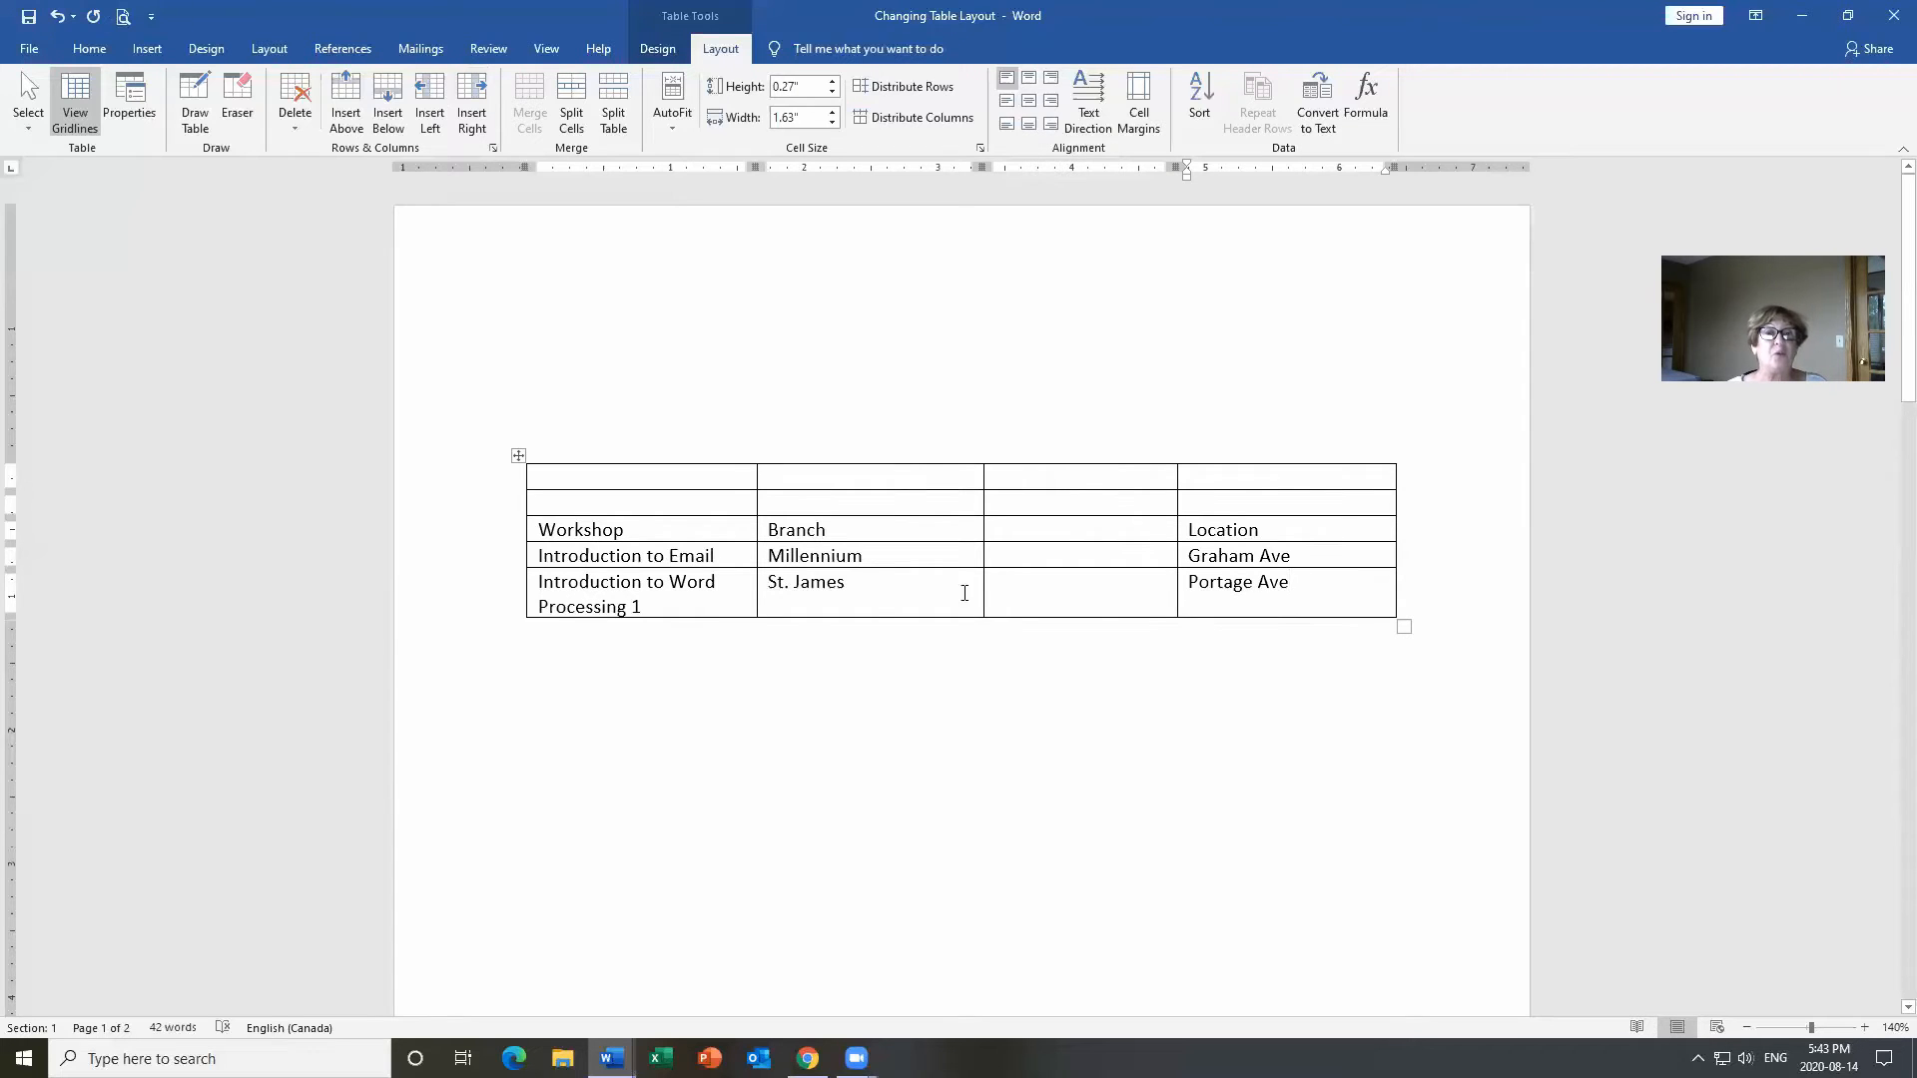
pyautogui.click(707, 558)
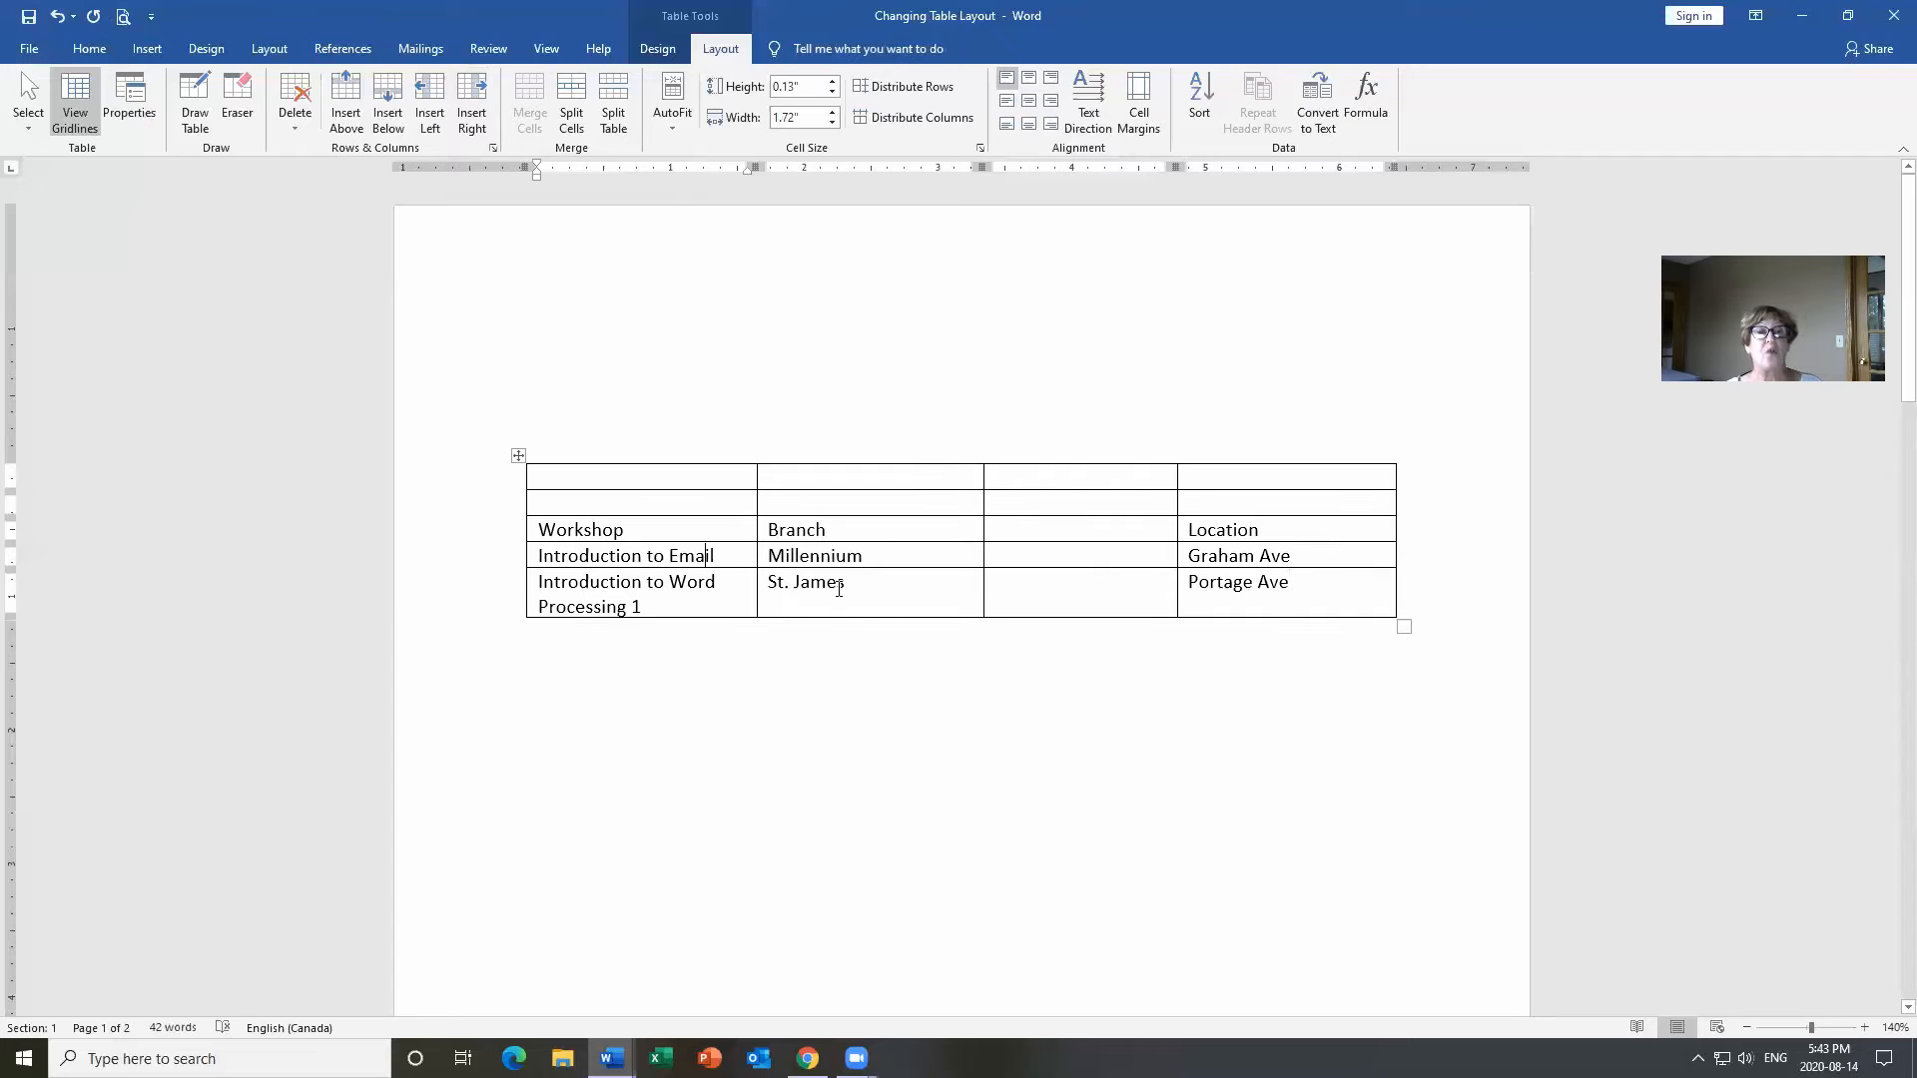
pyautogui.press('Tab')
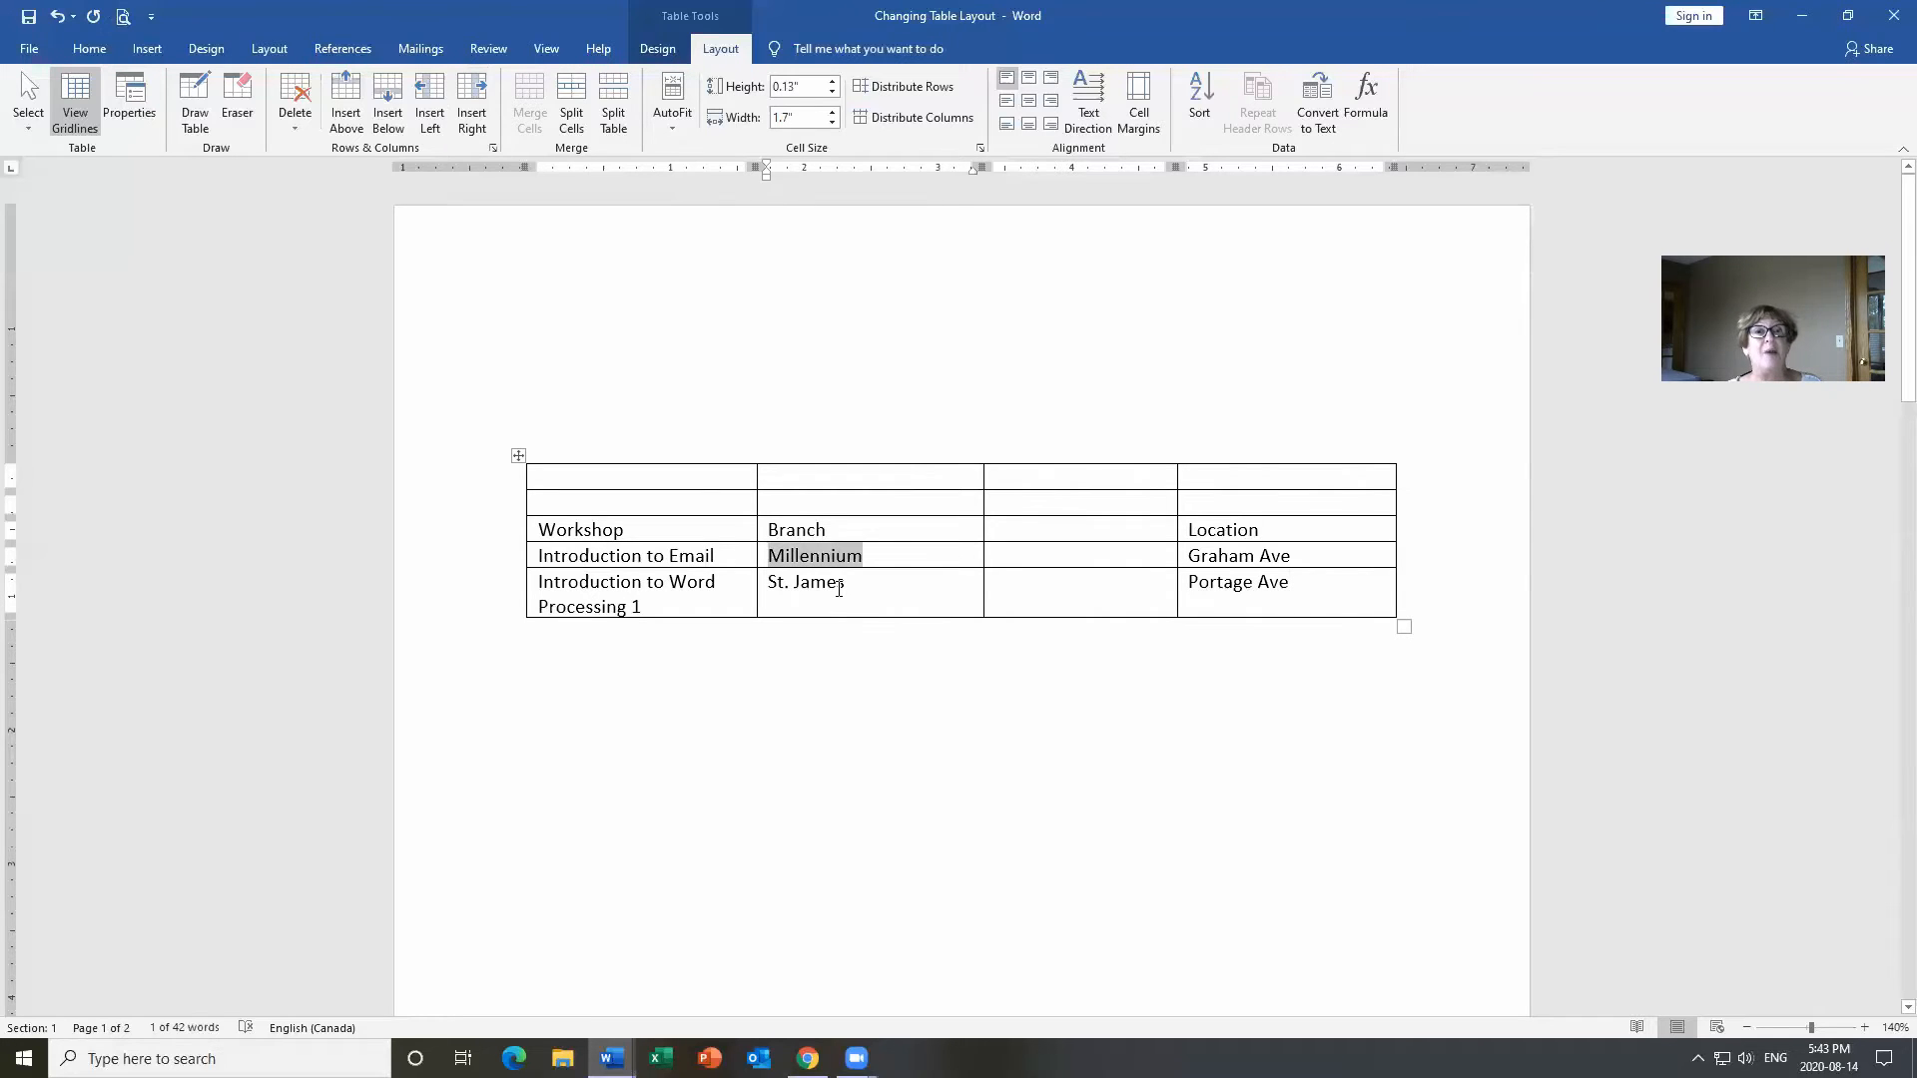
pyautogui.press('Tab')
pyautogui.press('Tab')
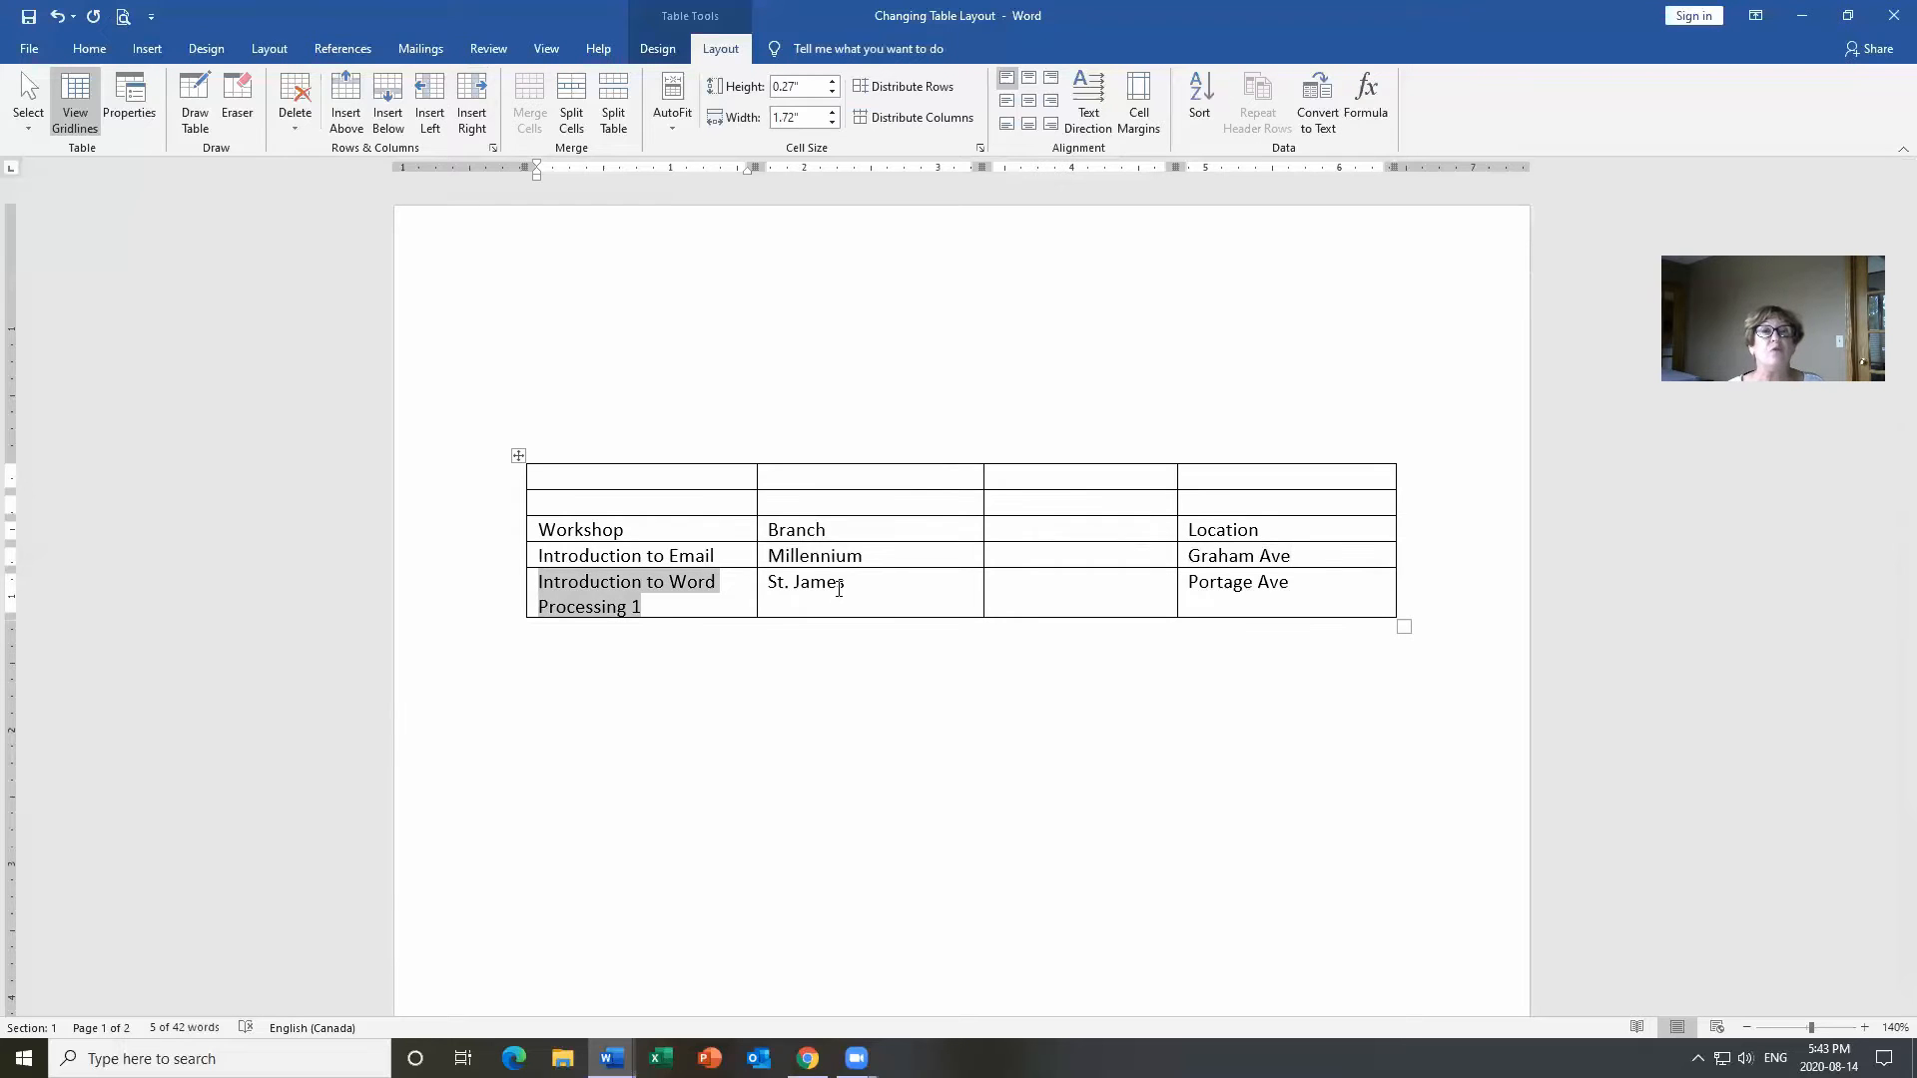
pyautogui.press('Tab')
pyautogui.press('Tab')
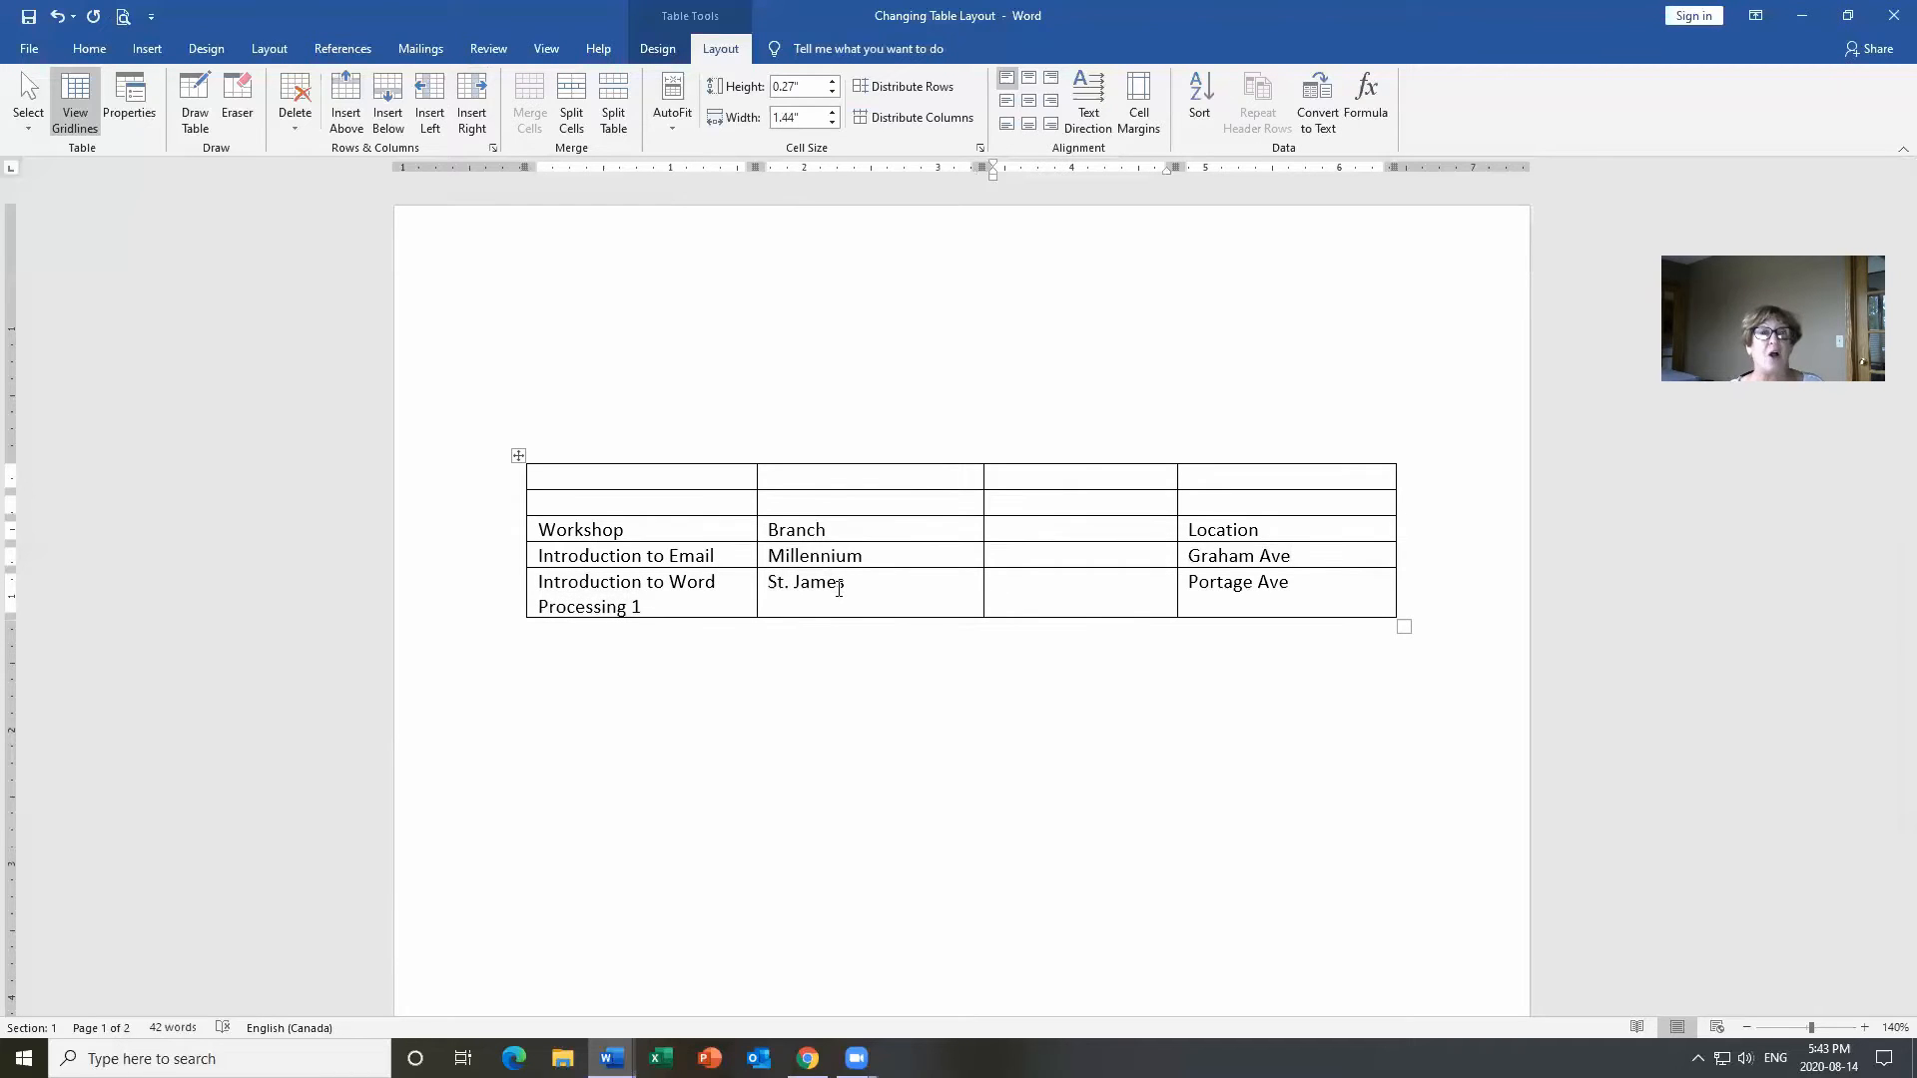
pyautogui.press('Tab')
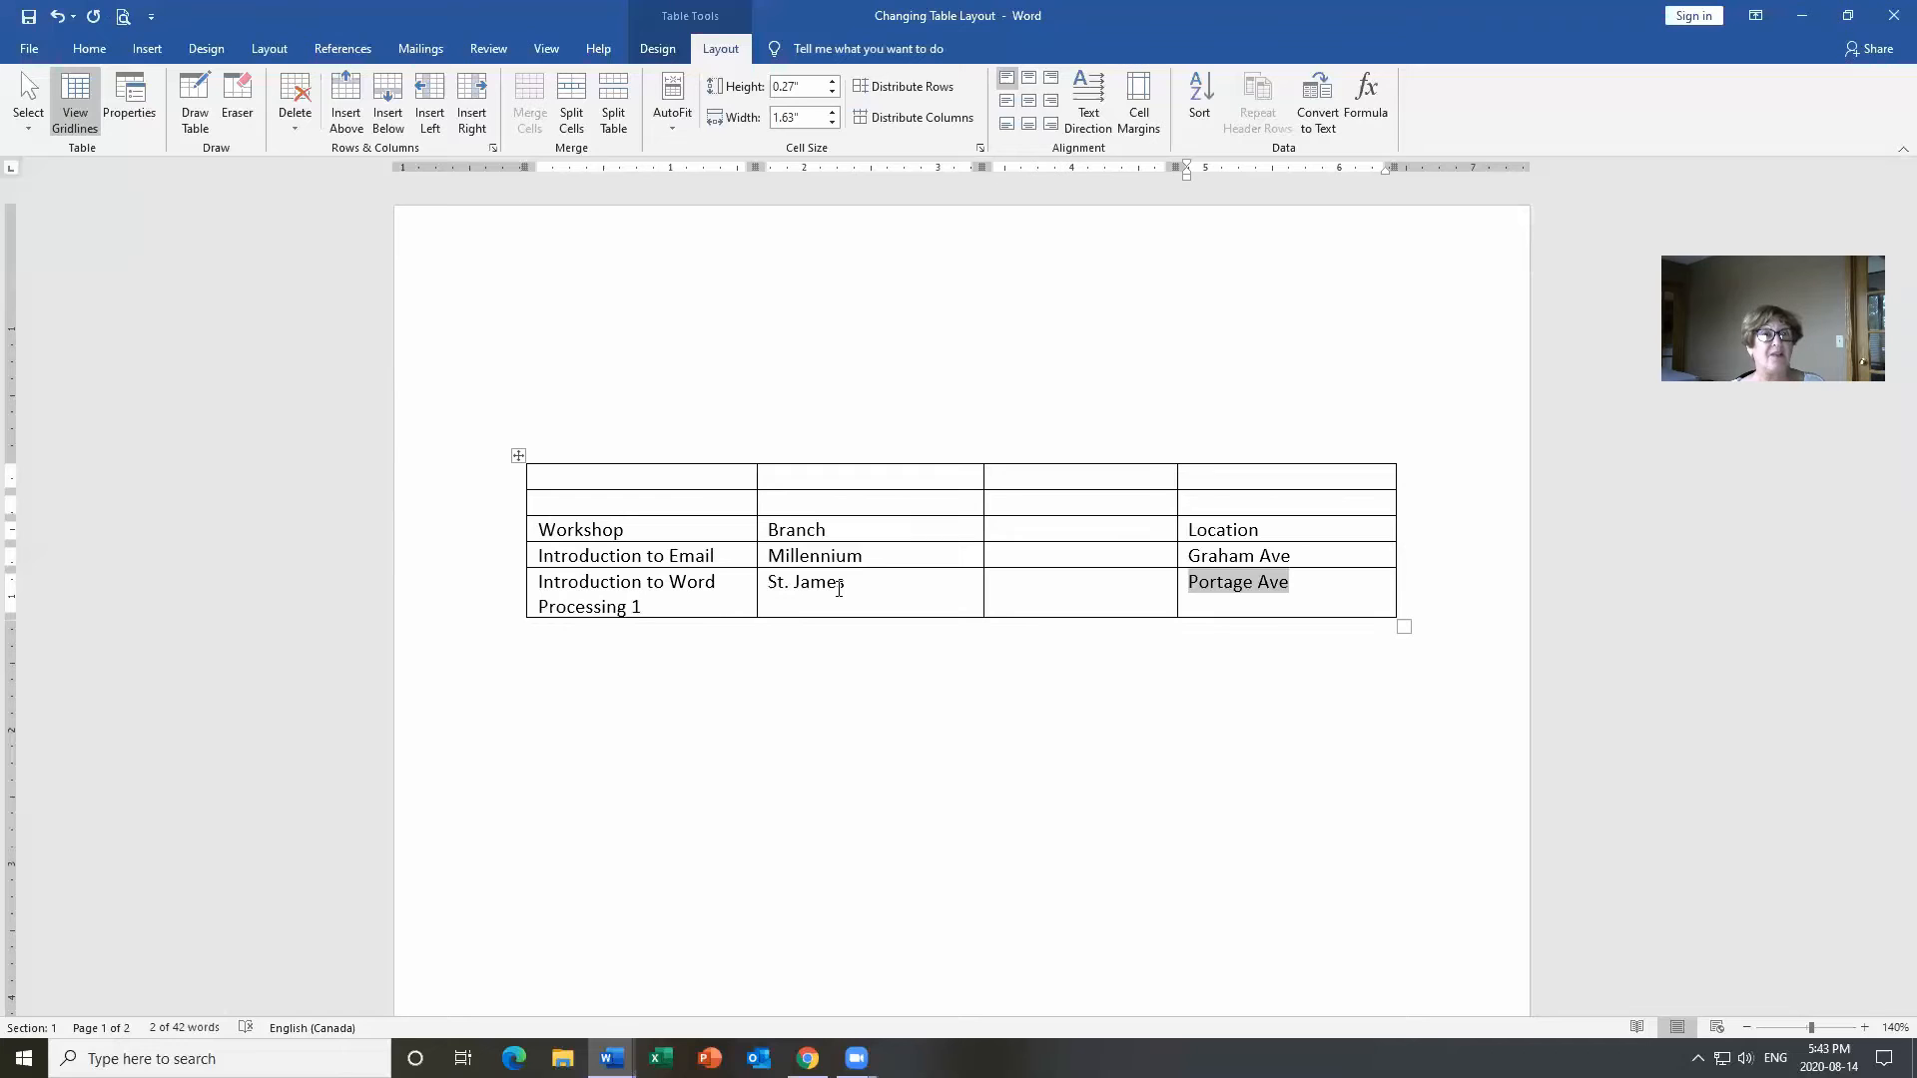
pyautogui.press('Tab')
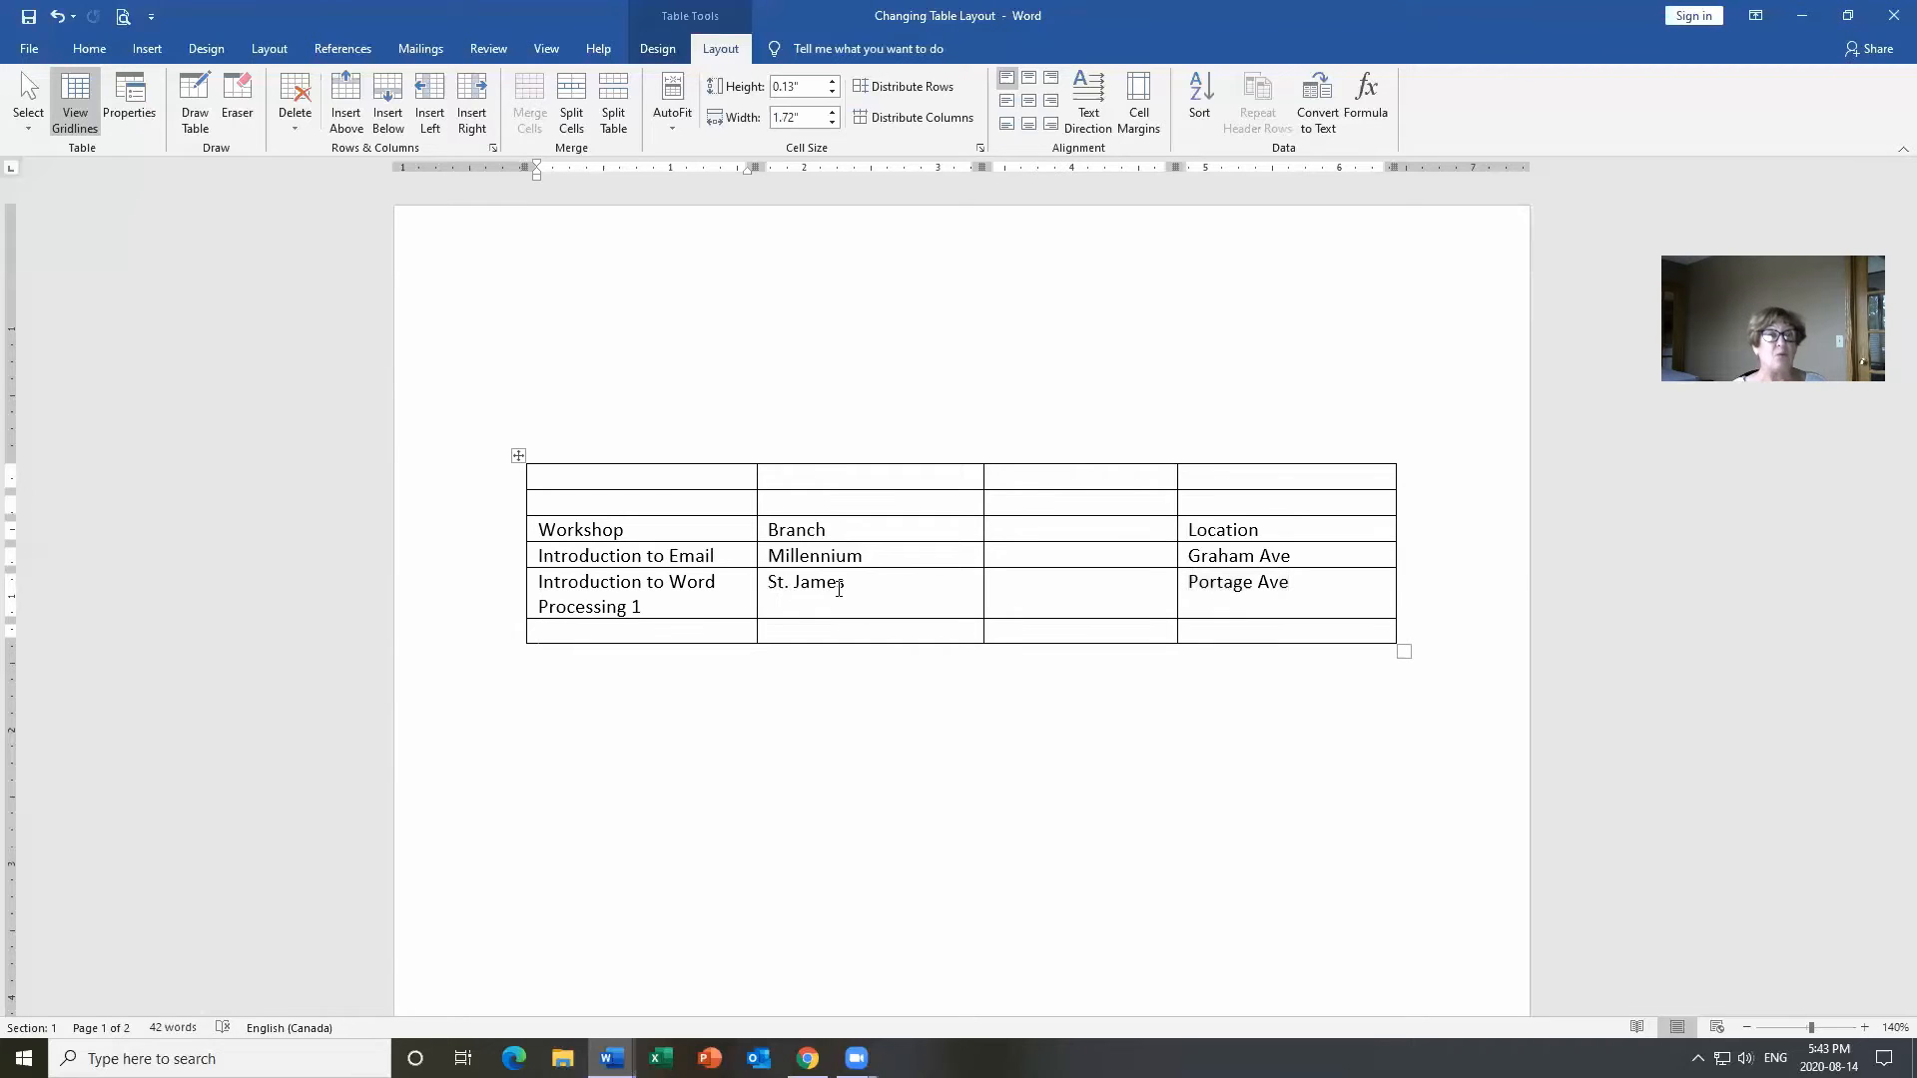
# Fill the new bottom row with Email Basics, West Kildonana, a blank cell, and Jefferson.
pyautogui.write('Email ')
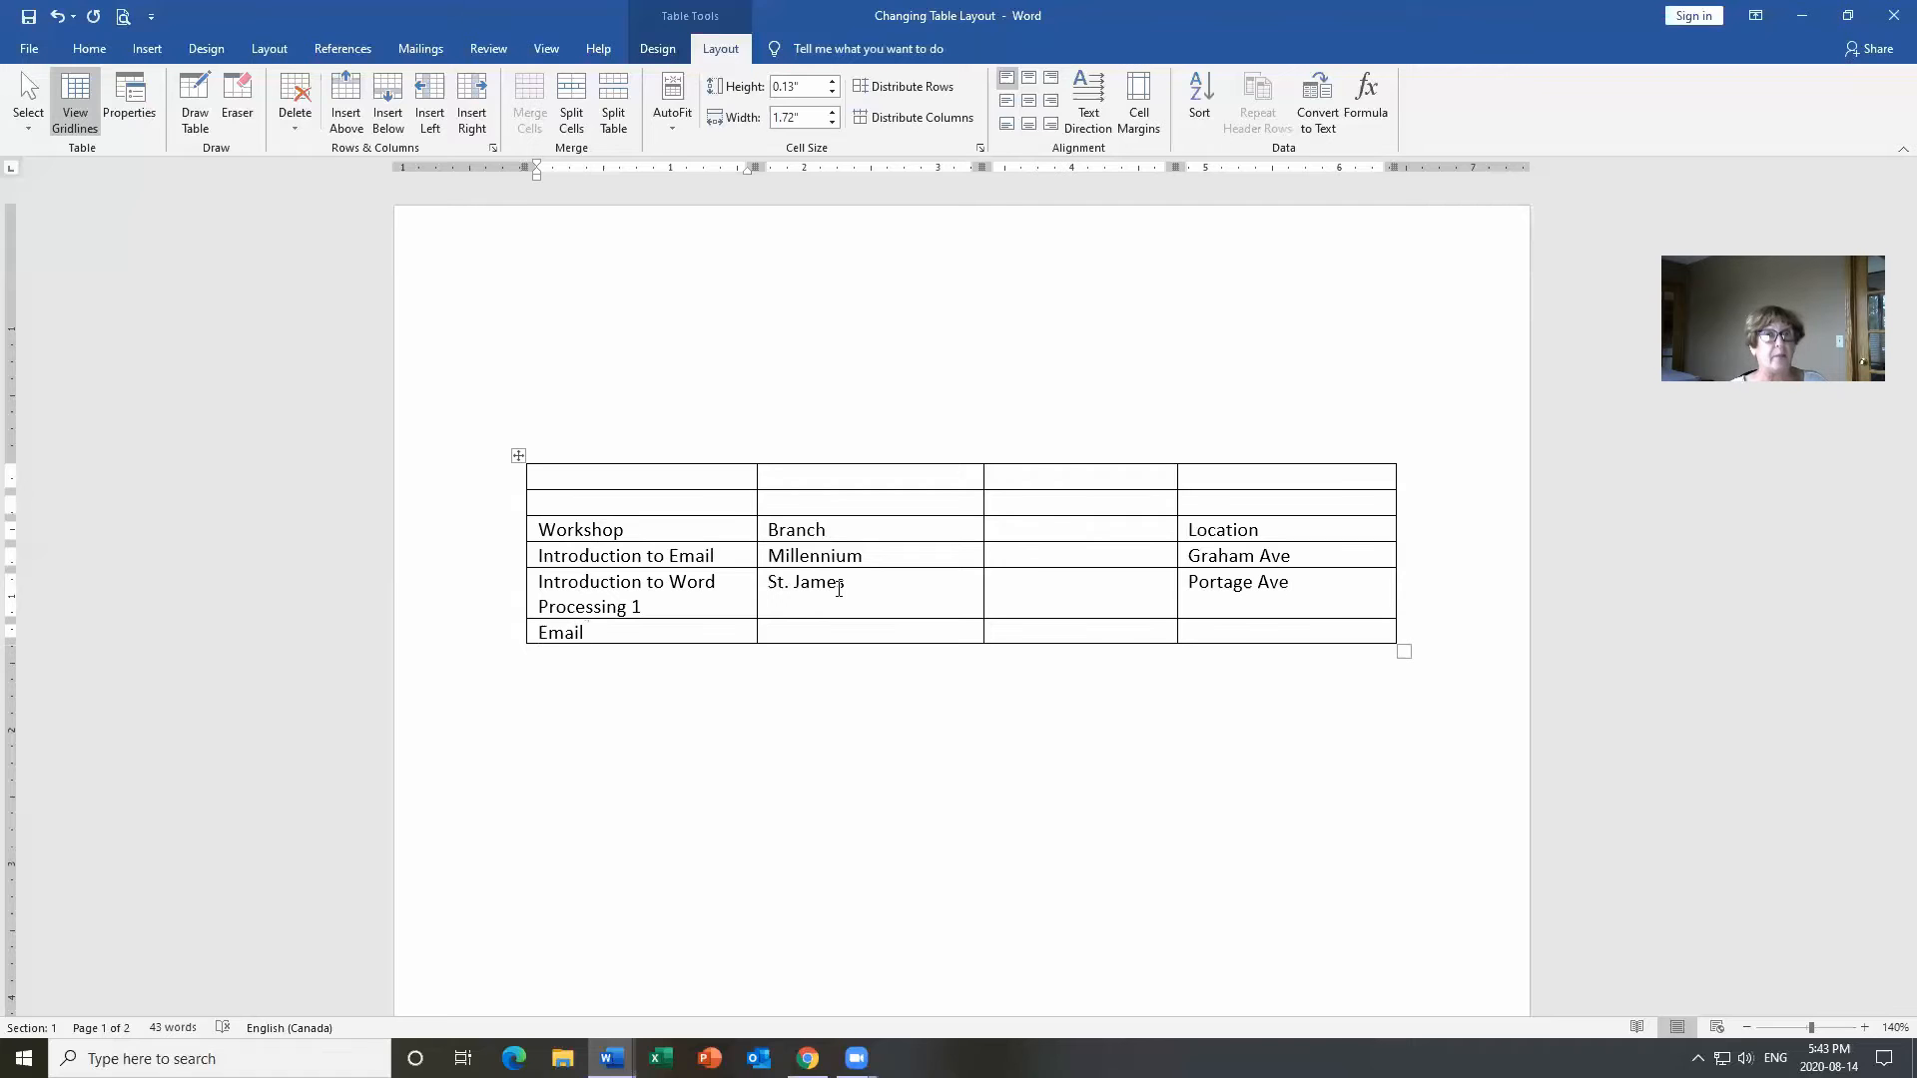
pyautogui.write('Basics')
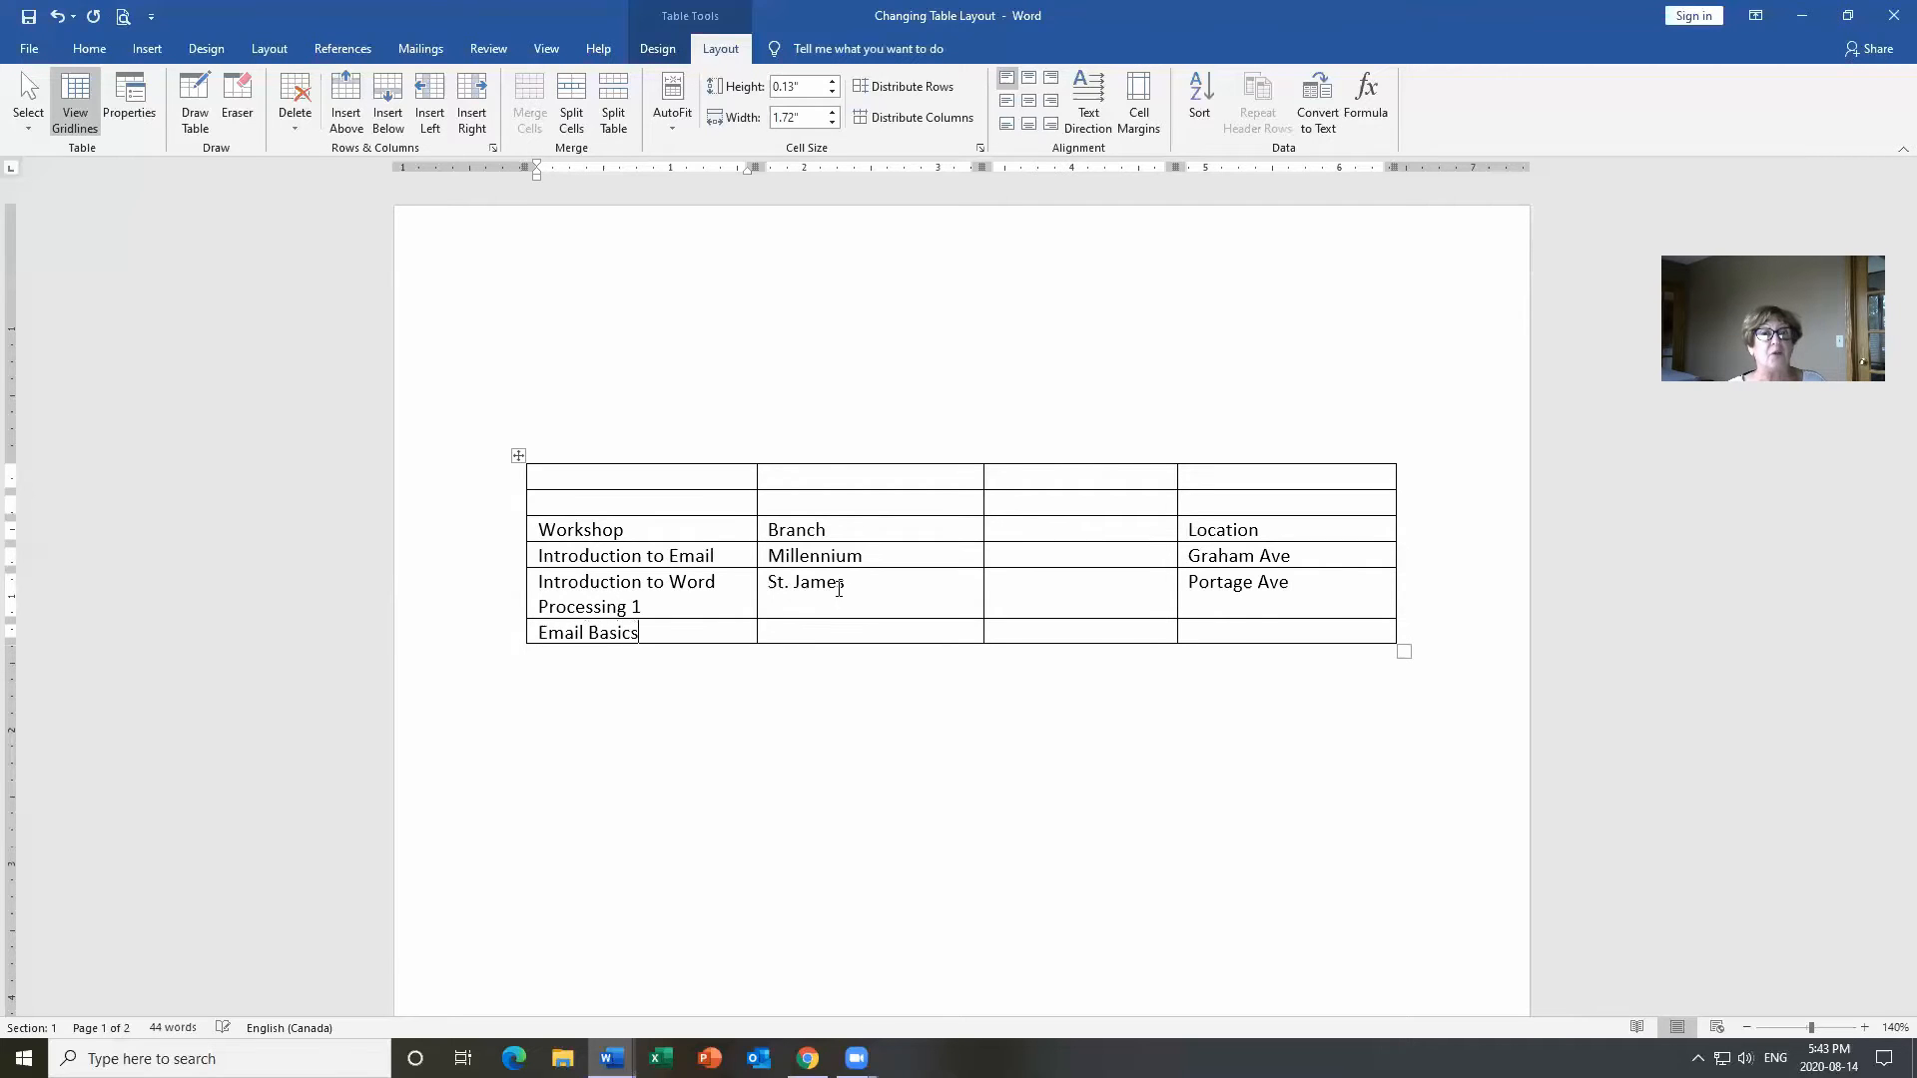
pyautogui.press('Tab')
pyautogui.write('West Kil')
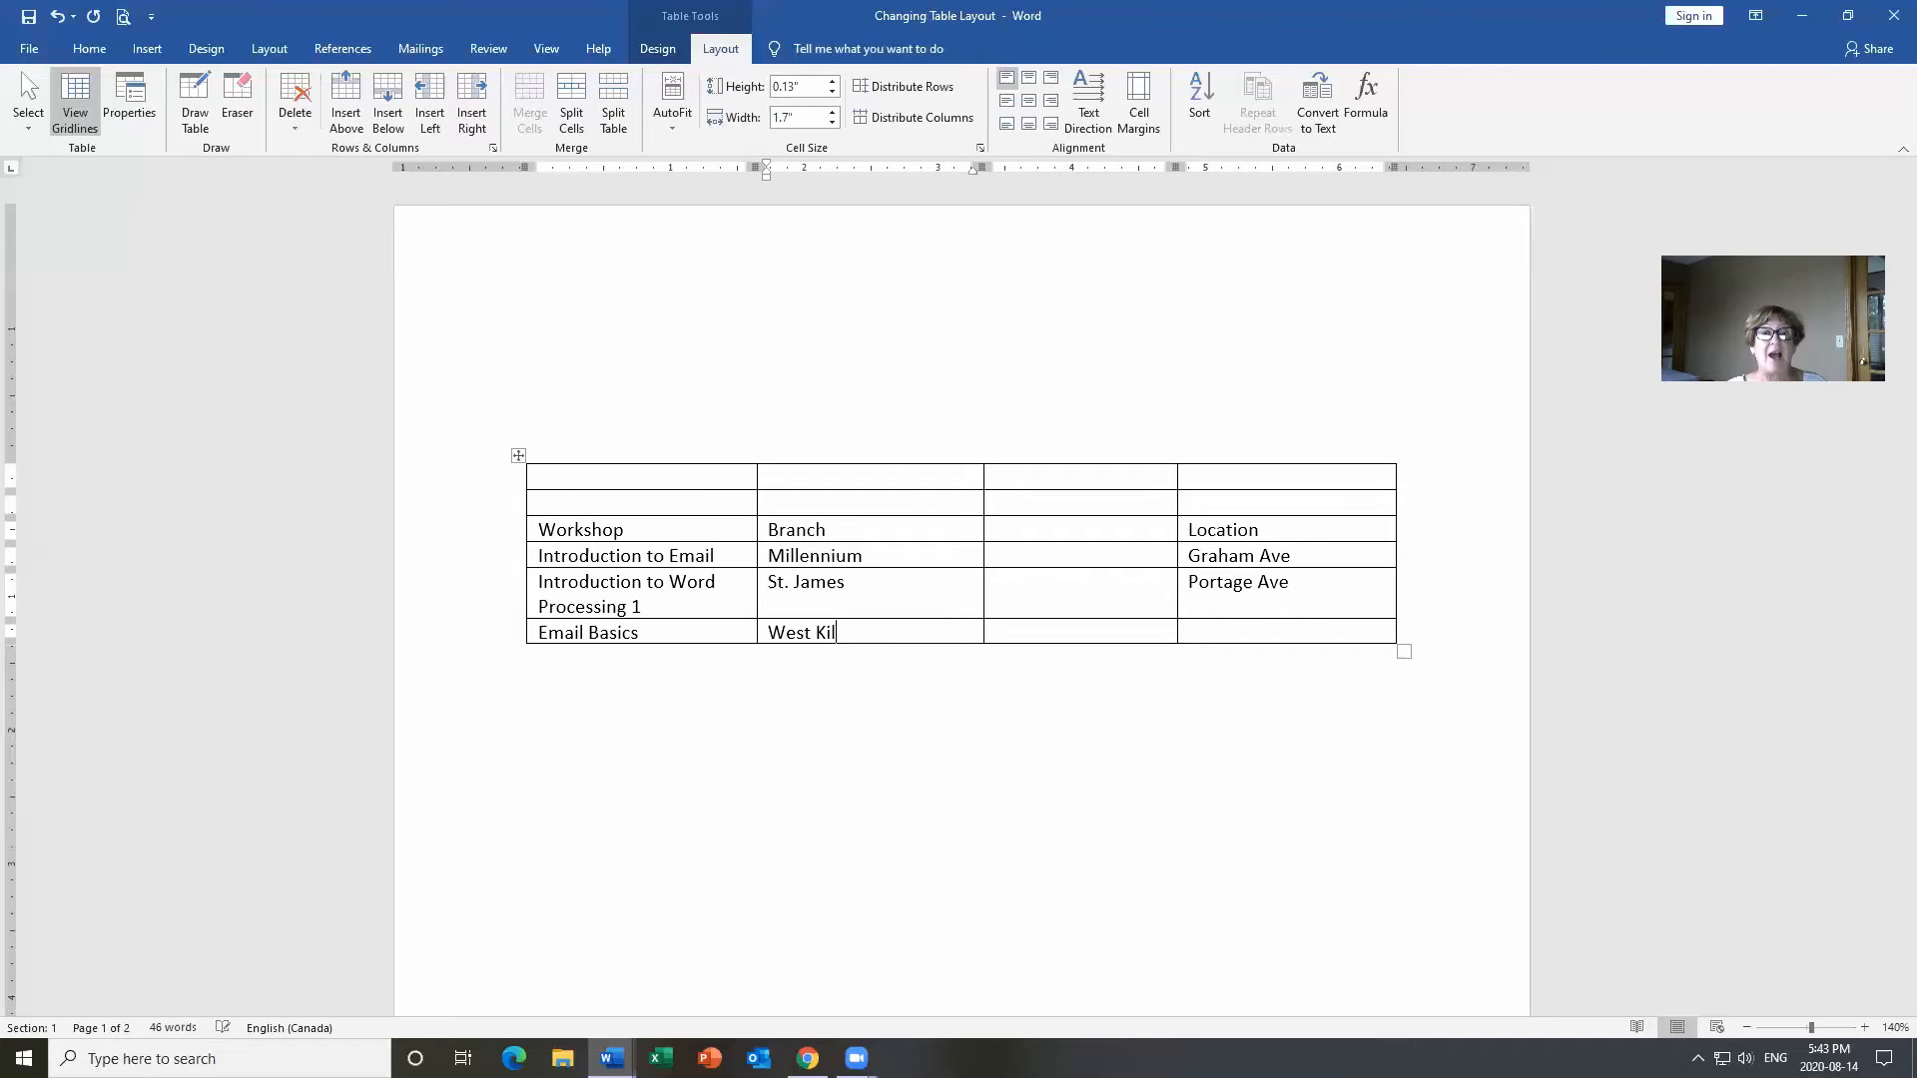
pyautogui.write('donana')
pyautogui.press('Tab')
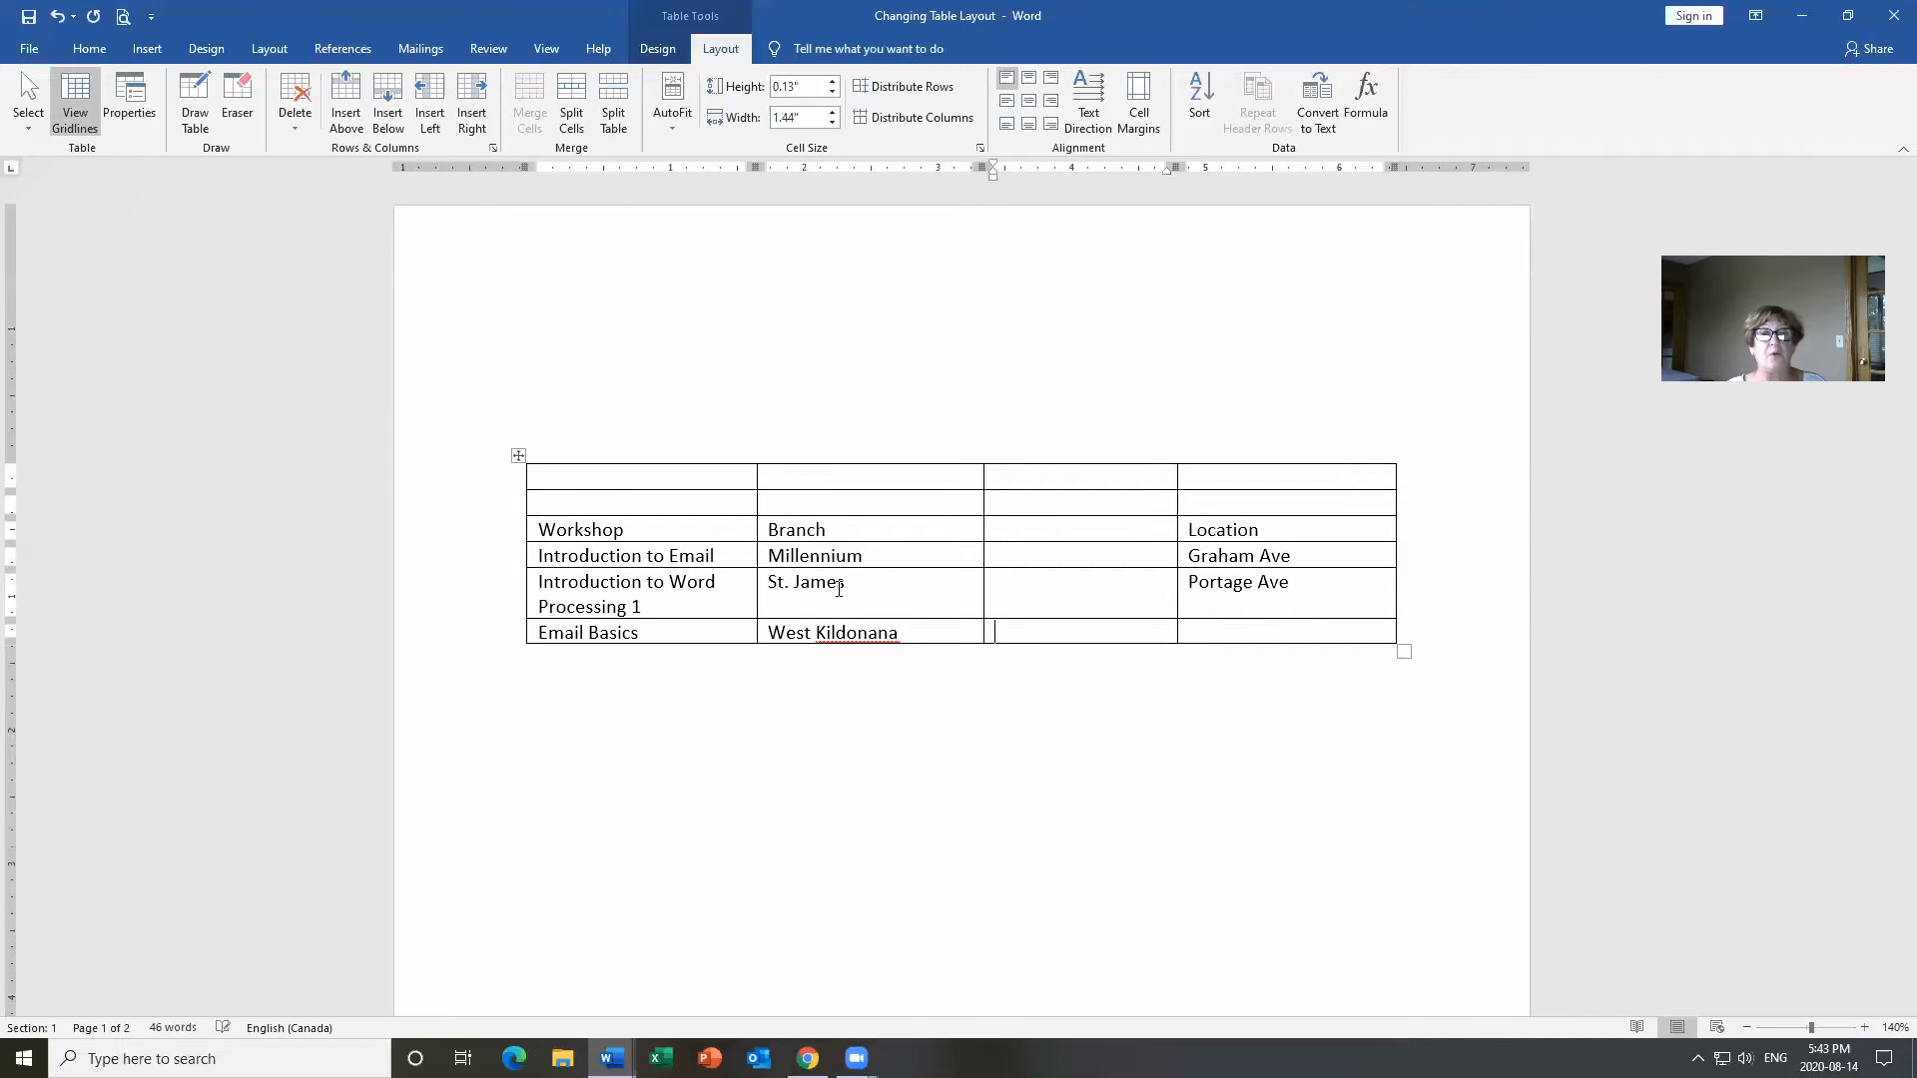
pyautogui.press('Tab')
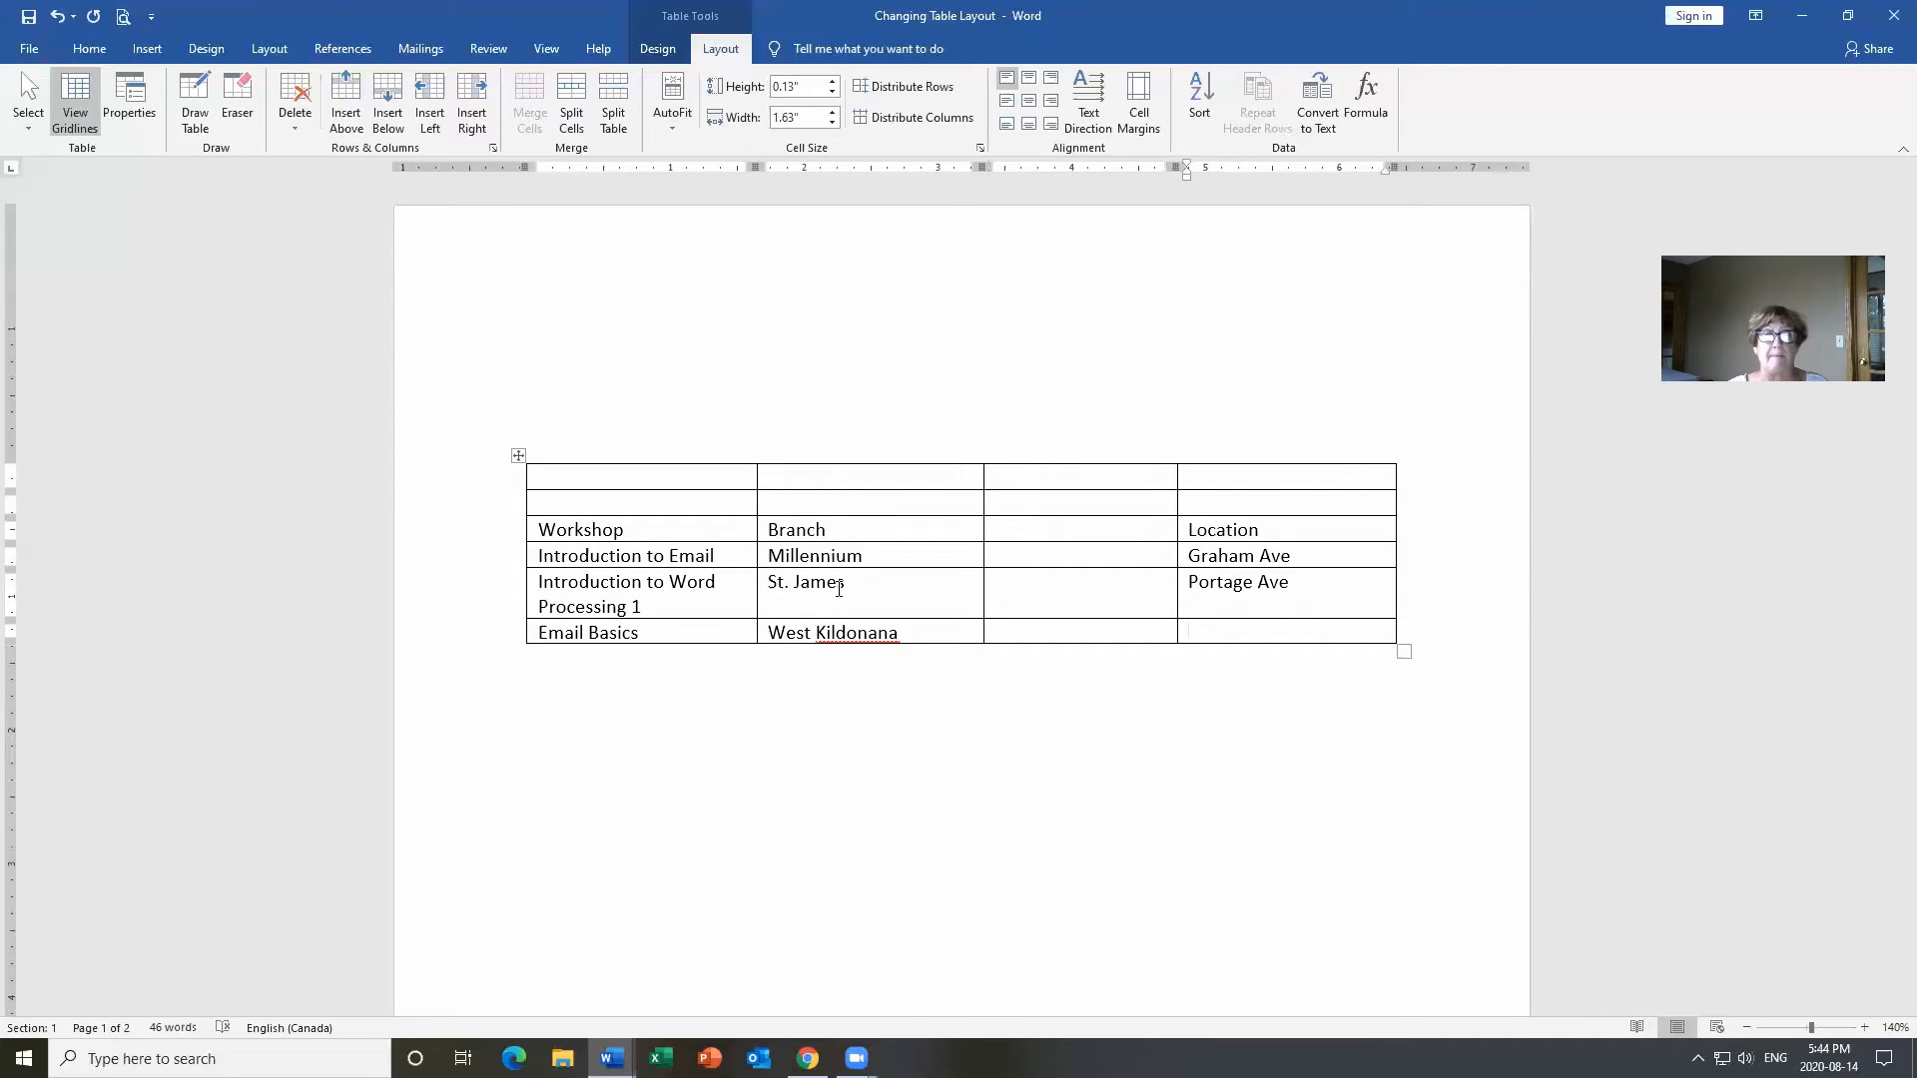
pyautogui.write('S')
pyautogui.press('BackSpace')
pyautogui.write('J')
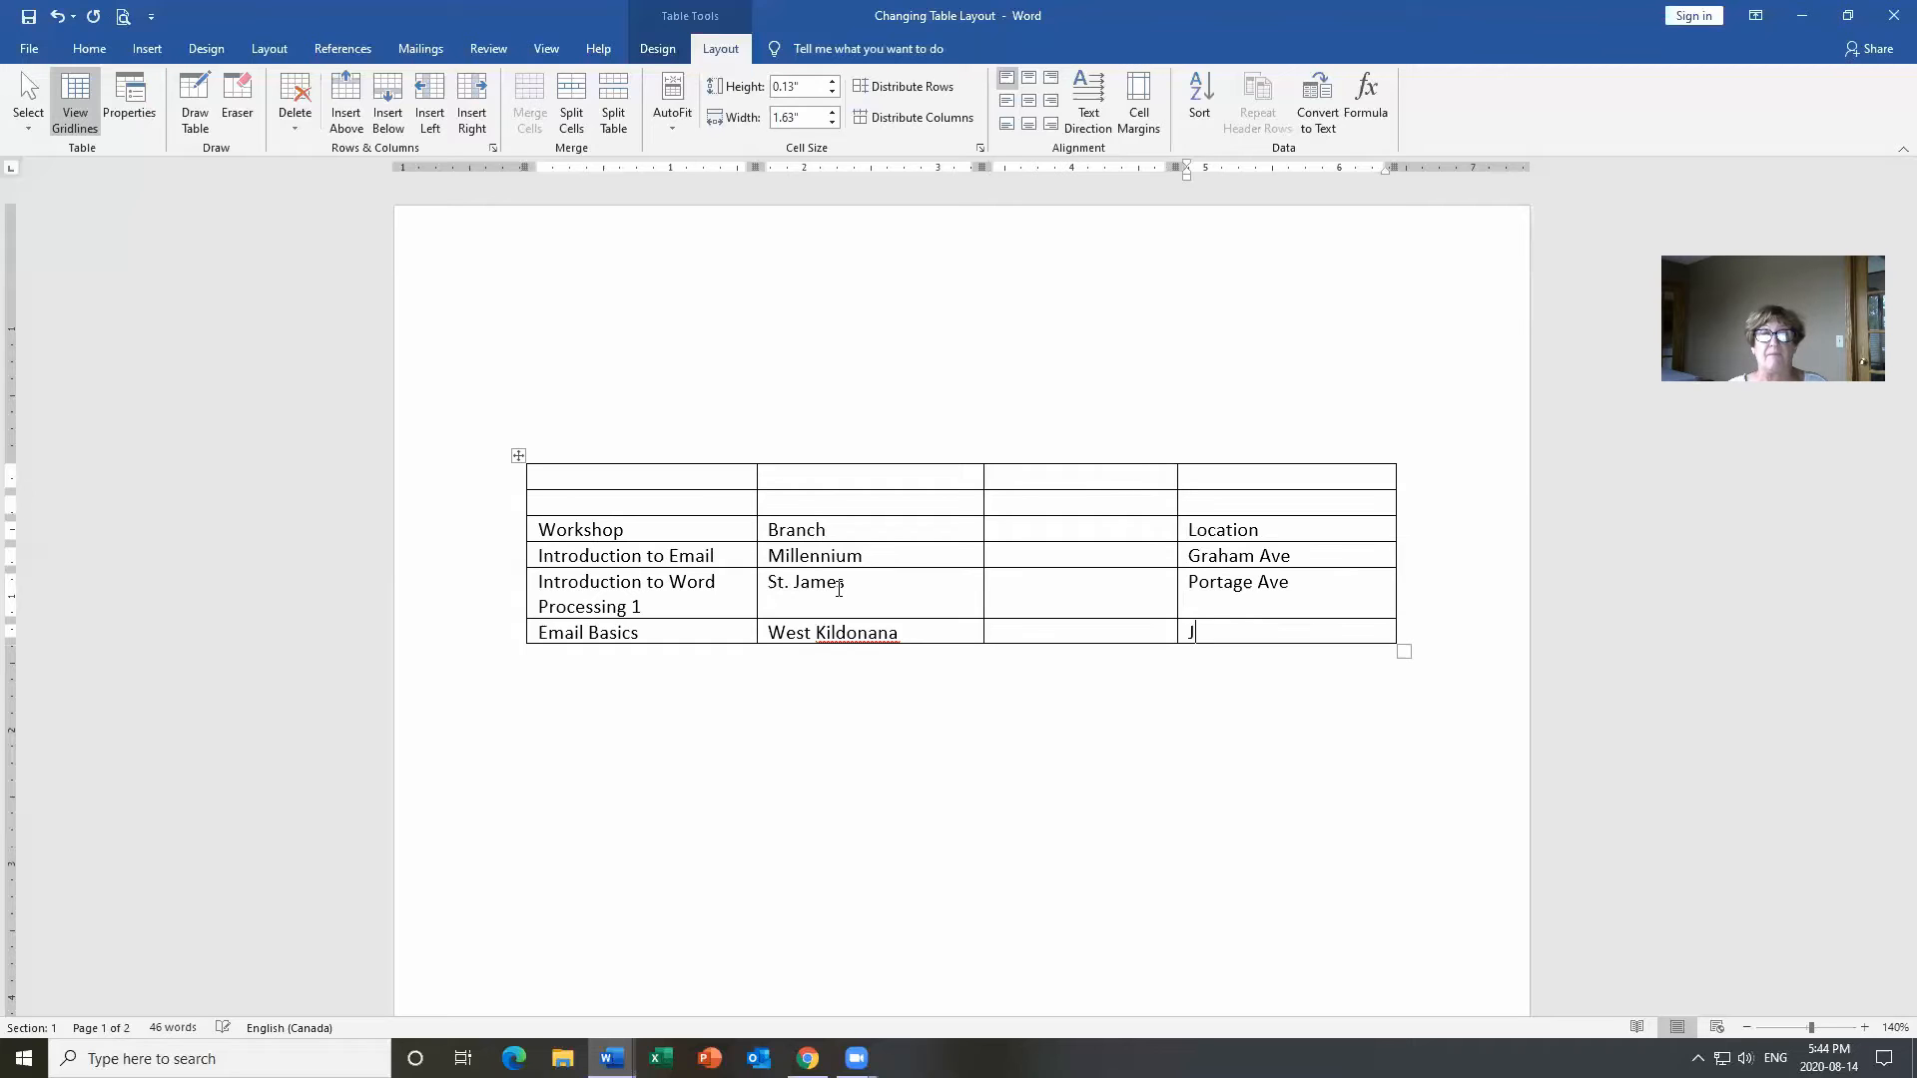
pyautogui.write('efferson')
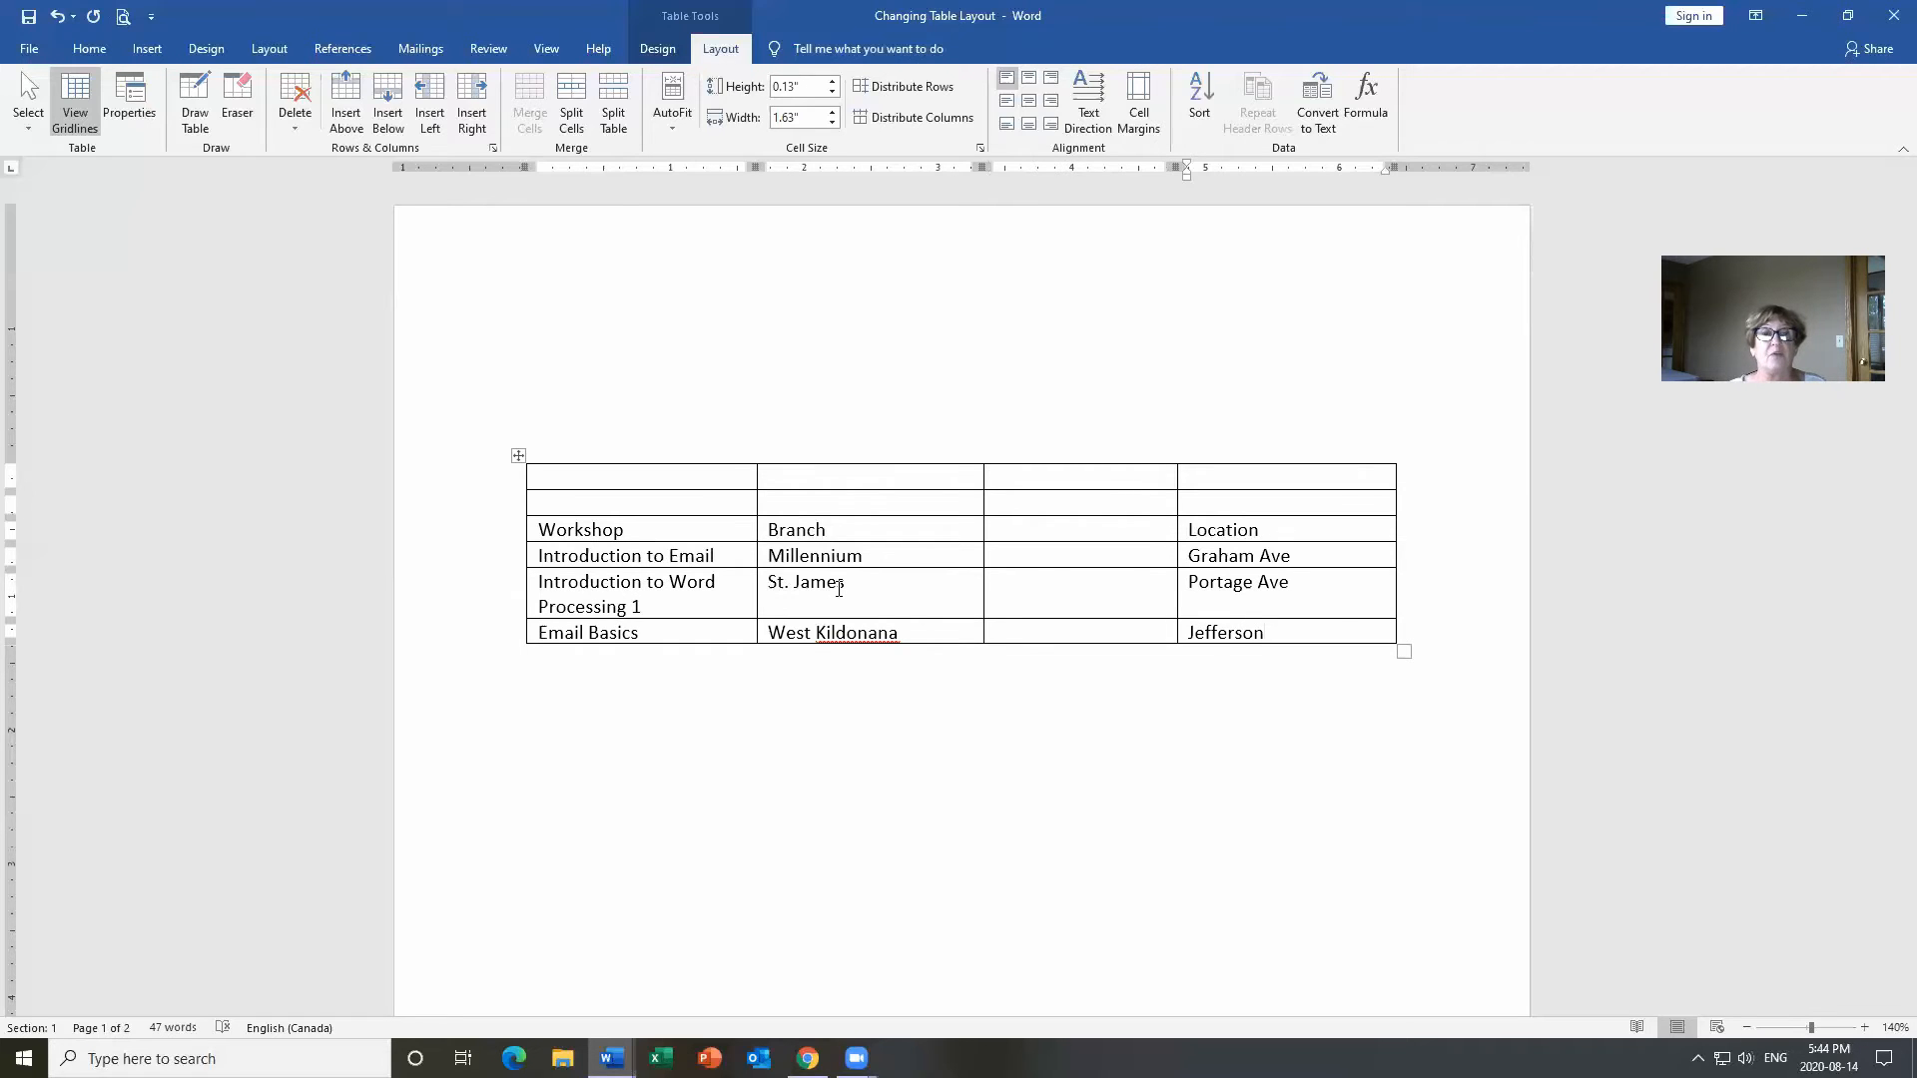
pyautogui.click(1088, 529)
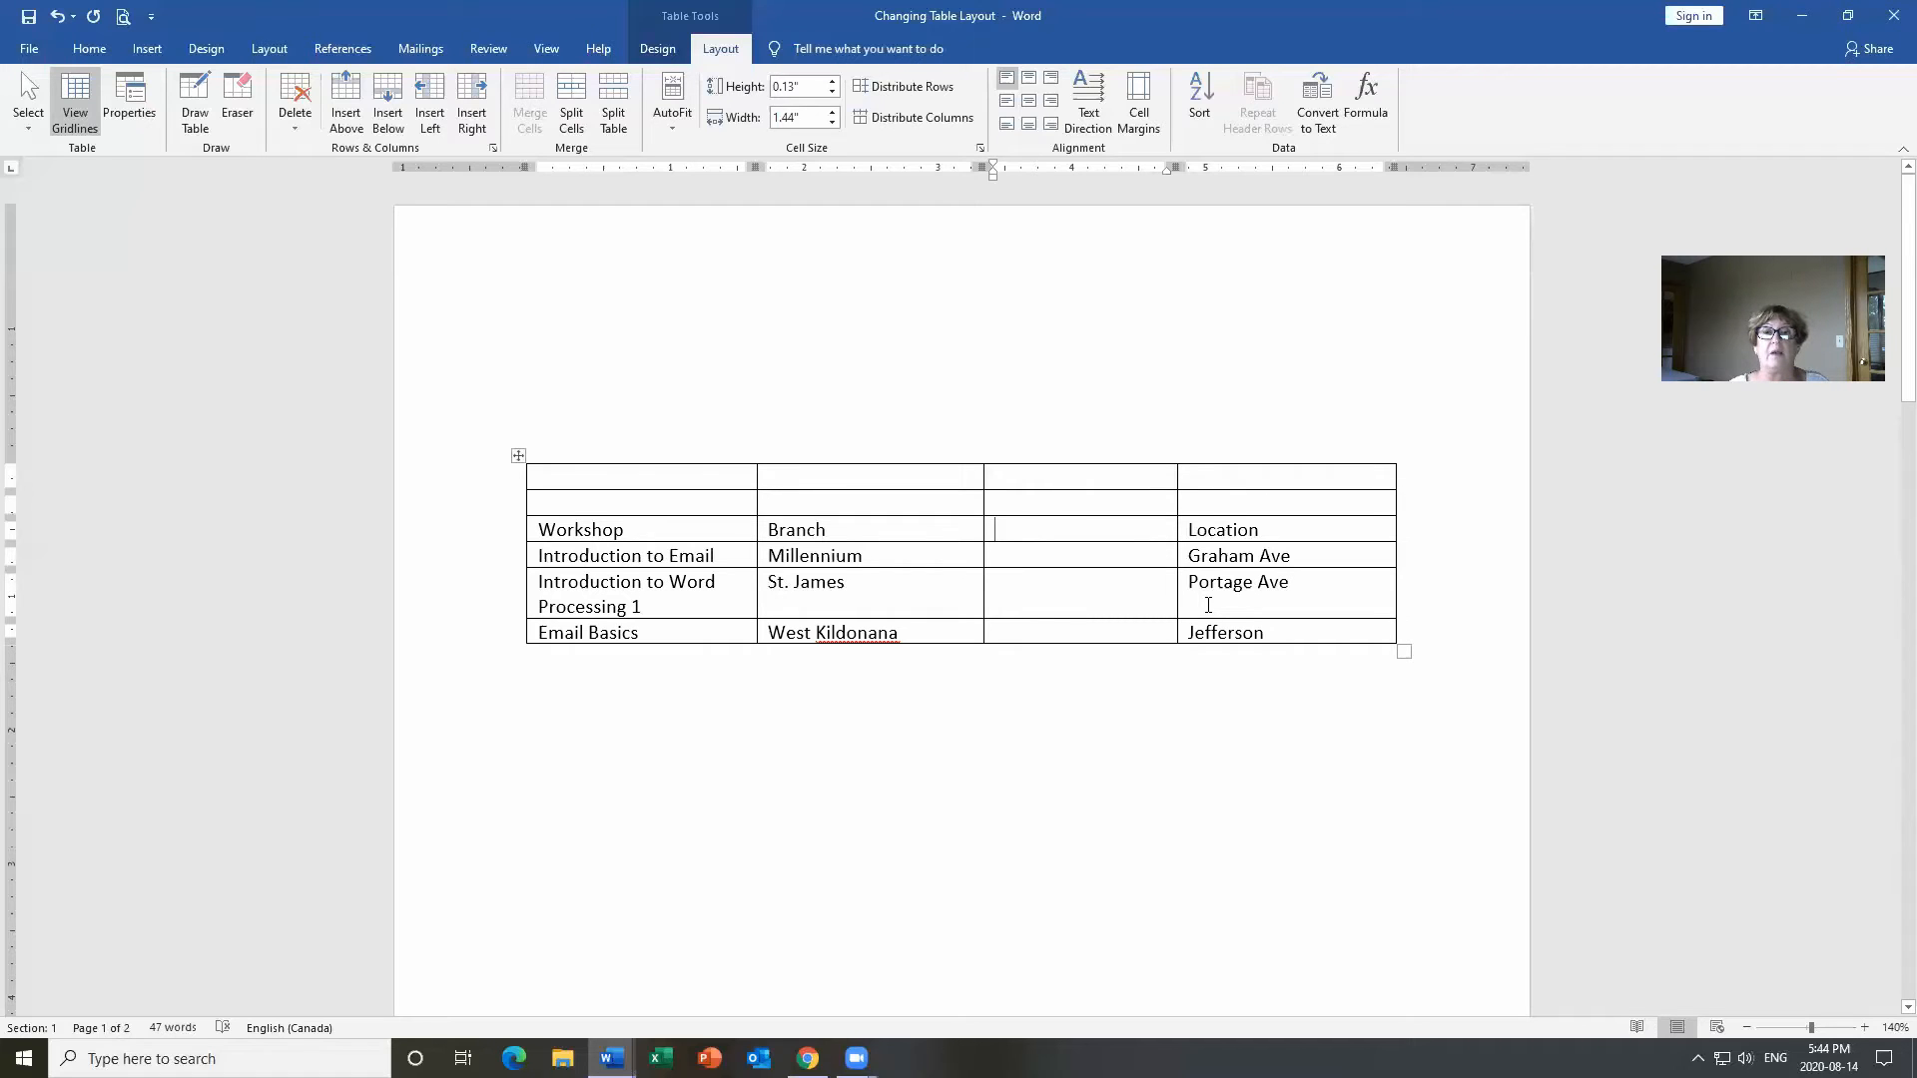
# Head the inserted column Time and enter 2:00, 3:30 and 2:00 for the three workshops.
pyautogui.write('Time')
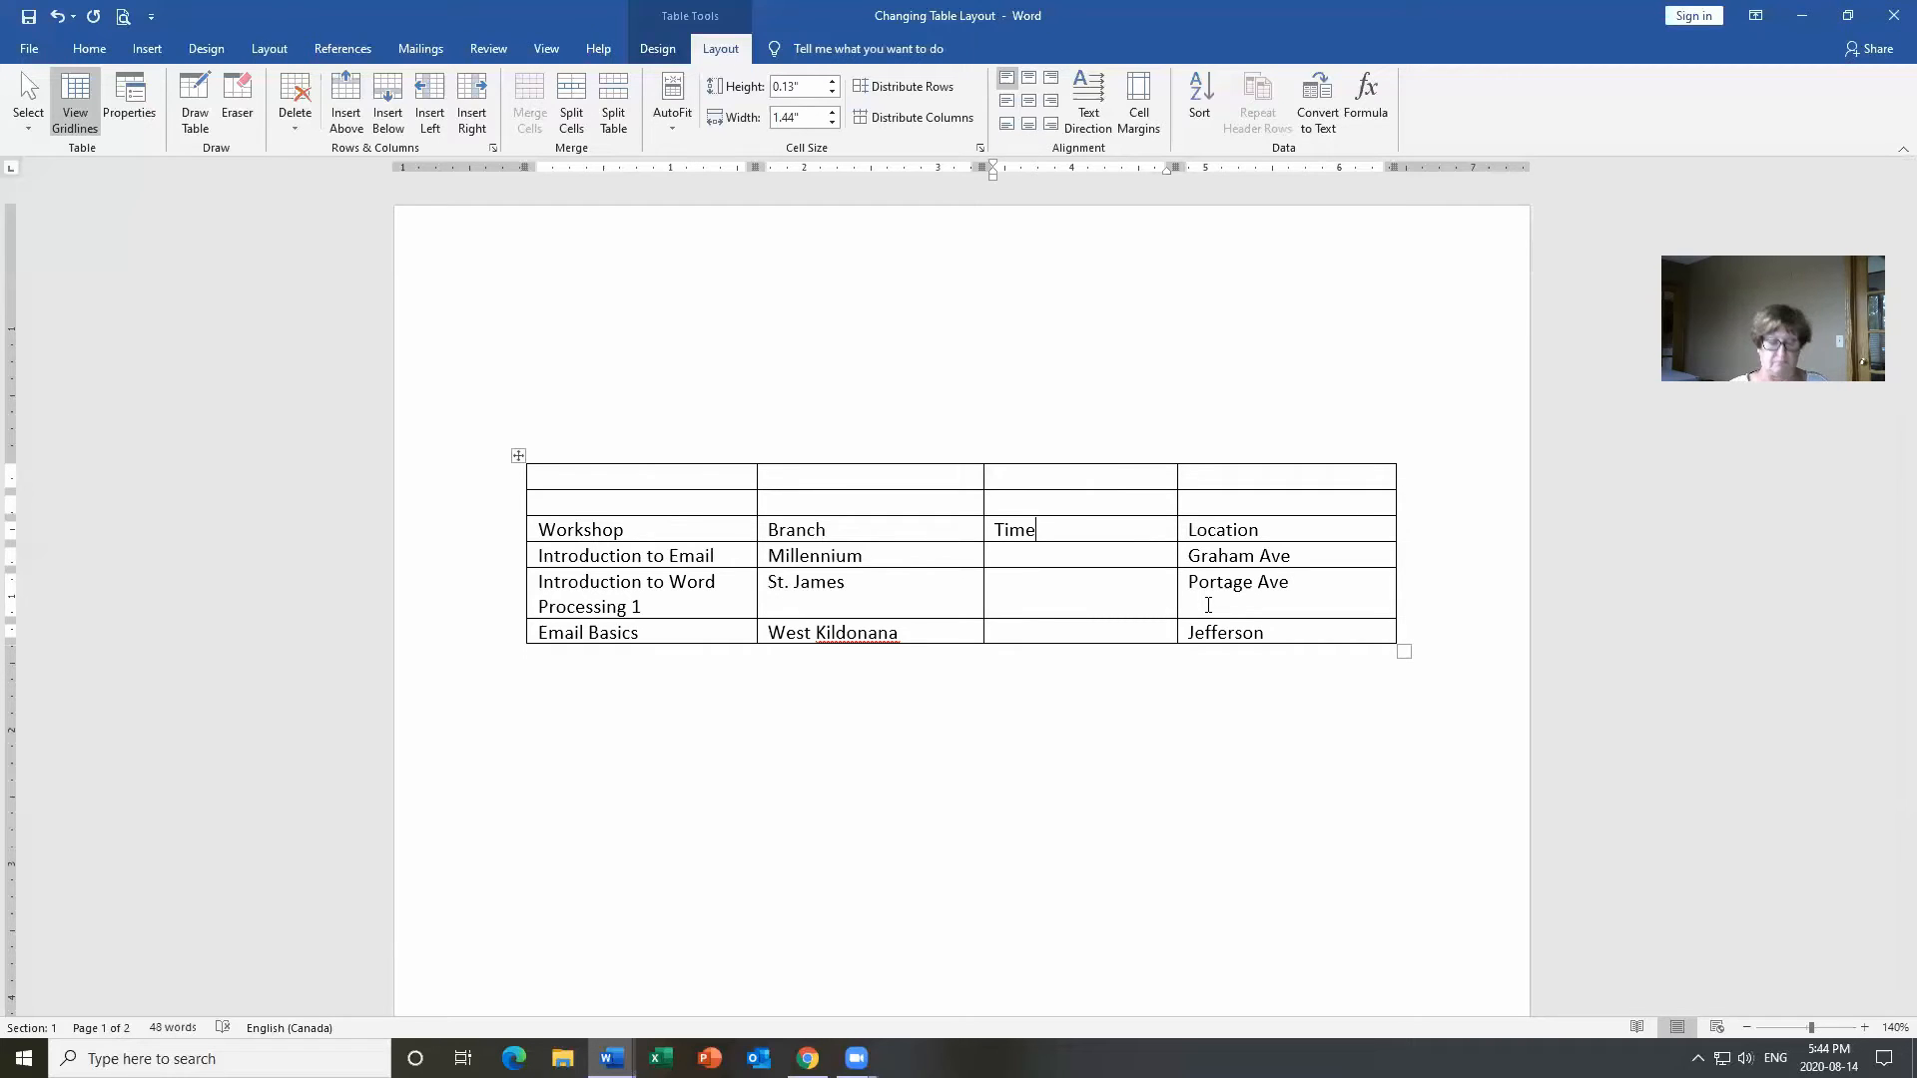
pyautogui.write('2:00')
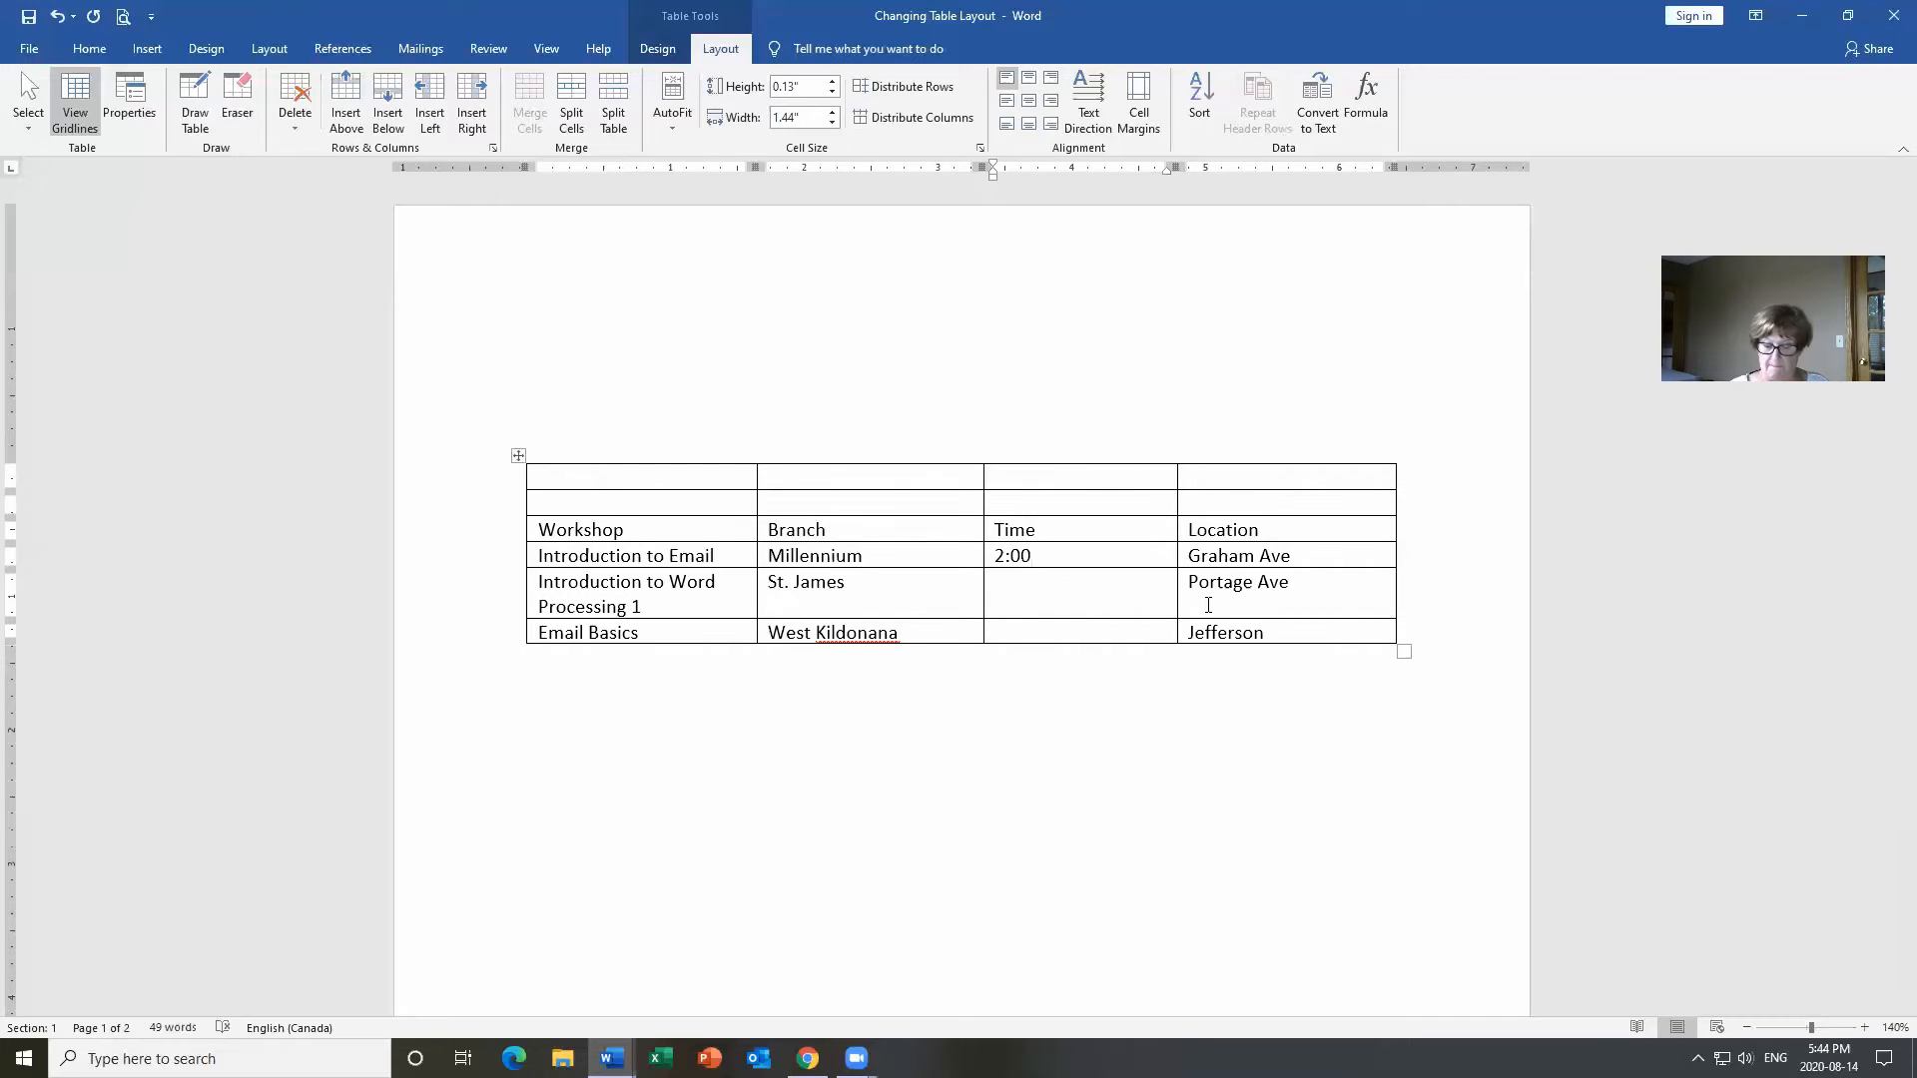
pyautogui.press('Down')
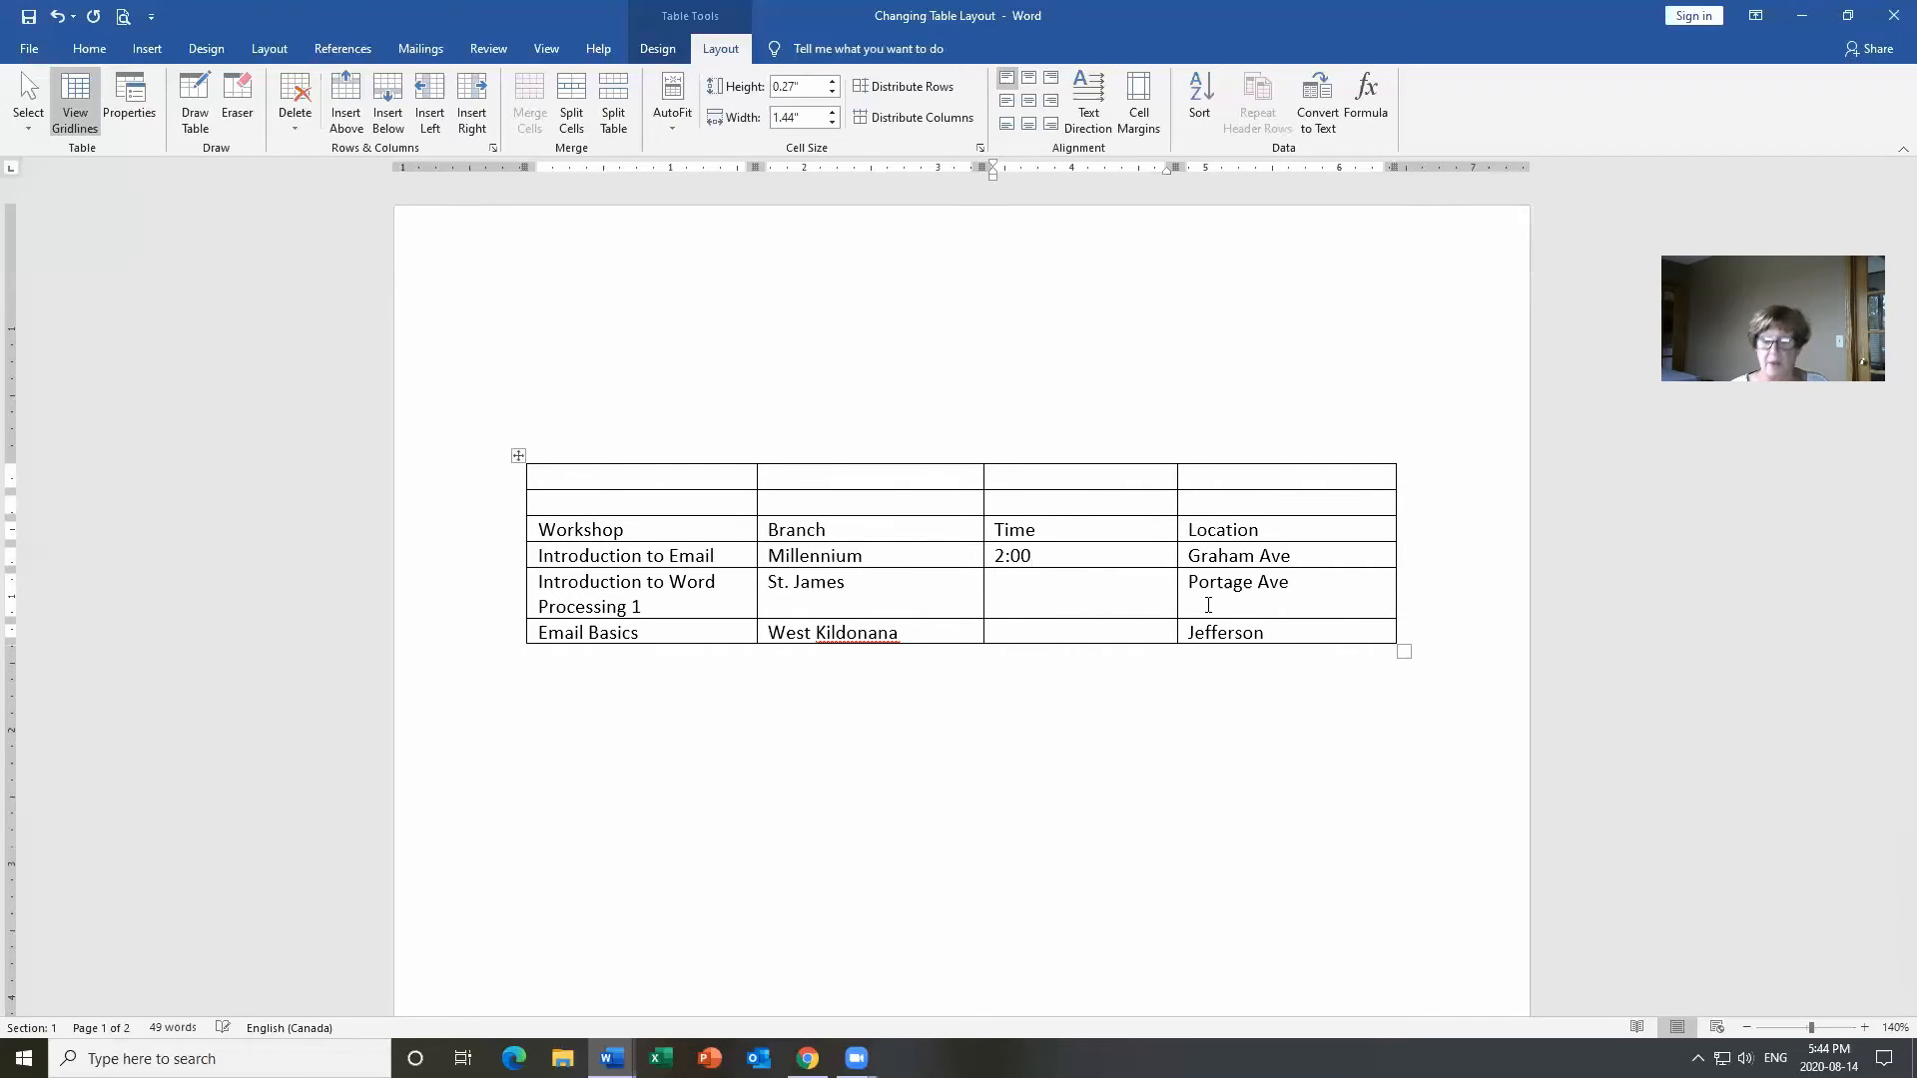
pyautogui.write('3:')
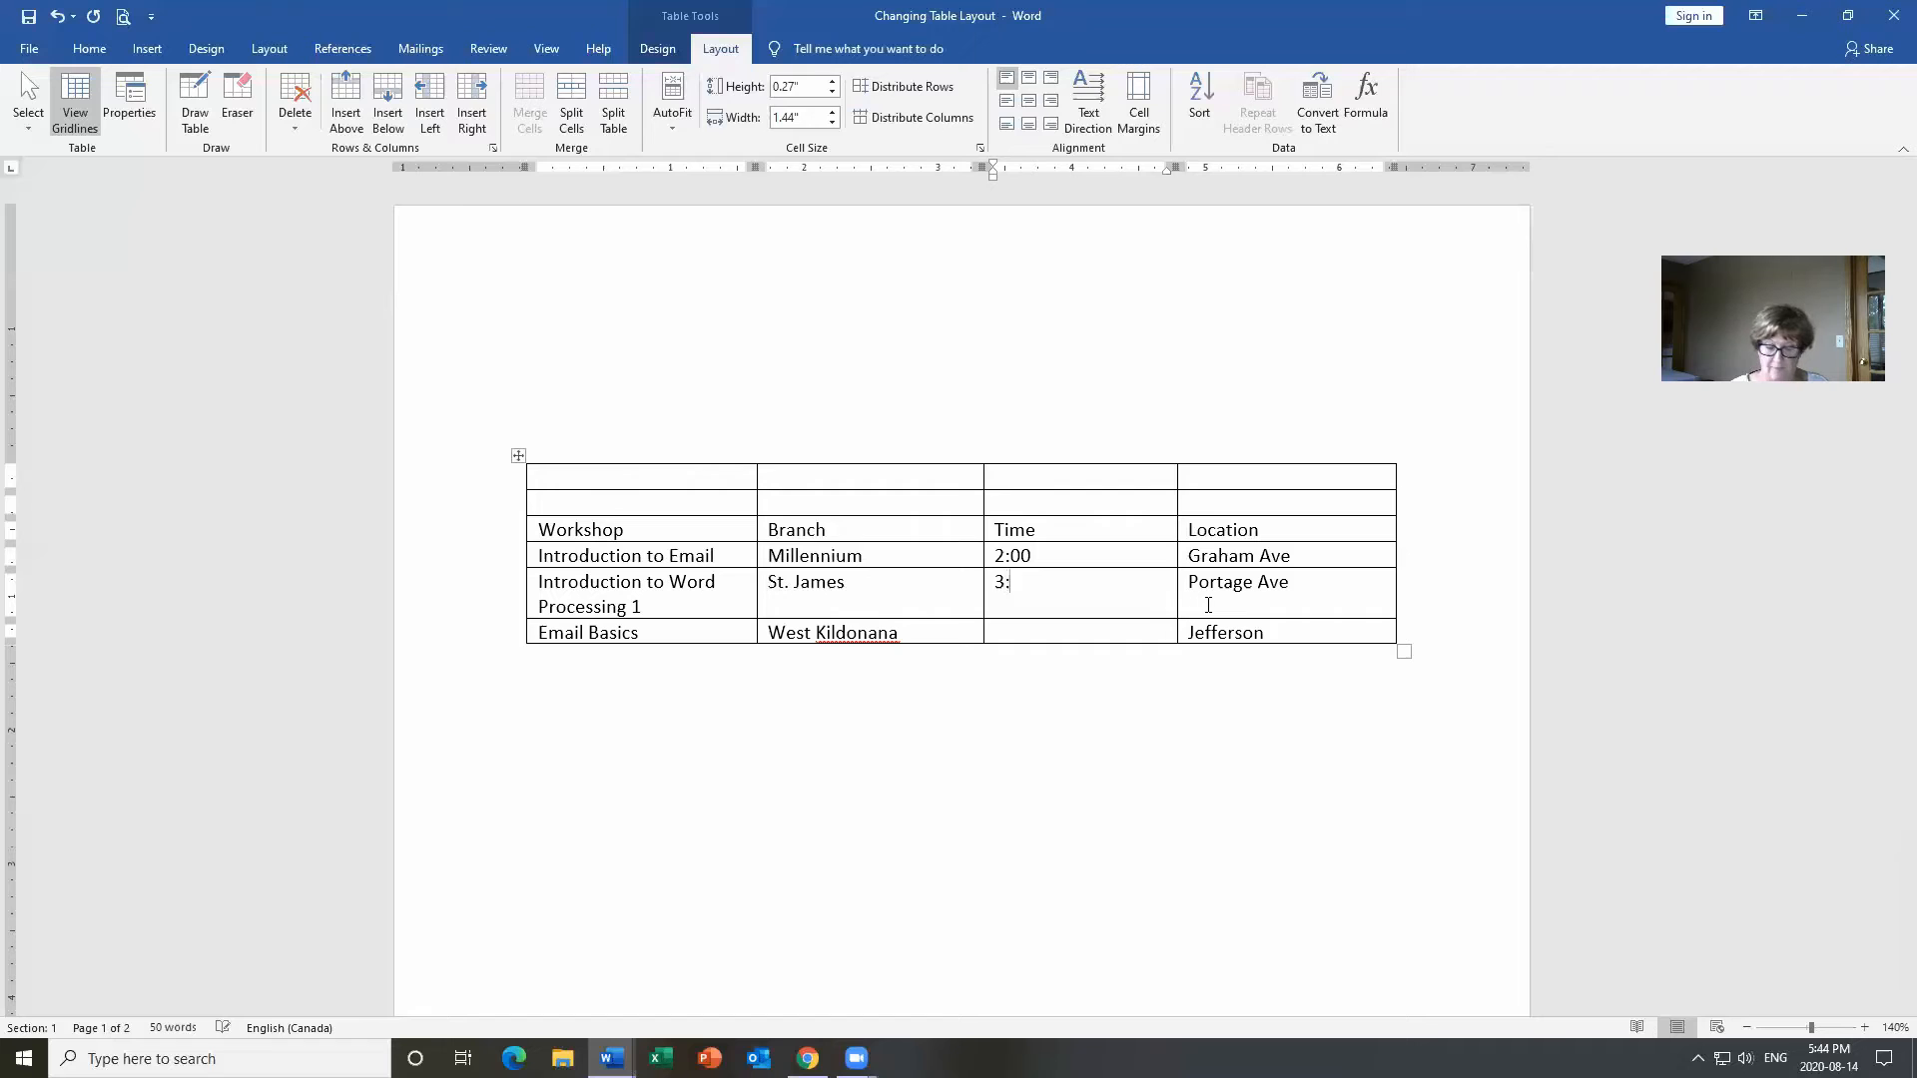
pyautogui.write('30')
pyautogui.press('Down')
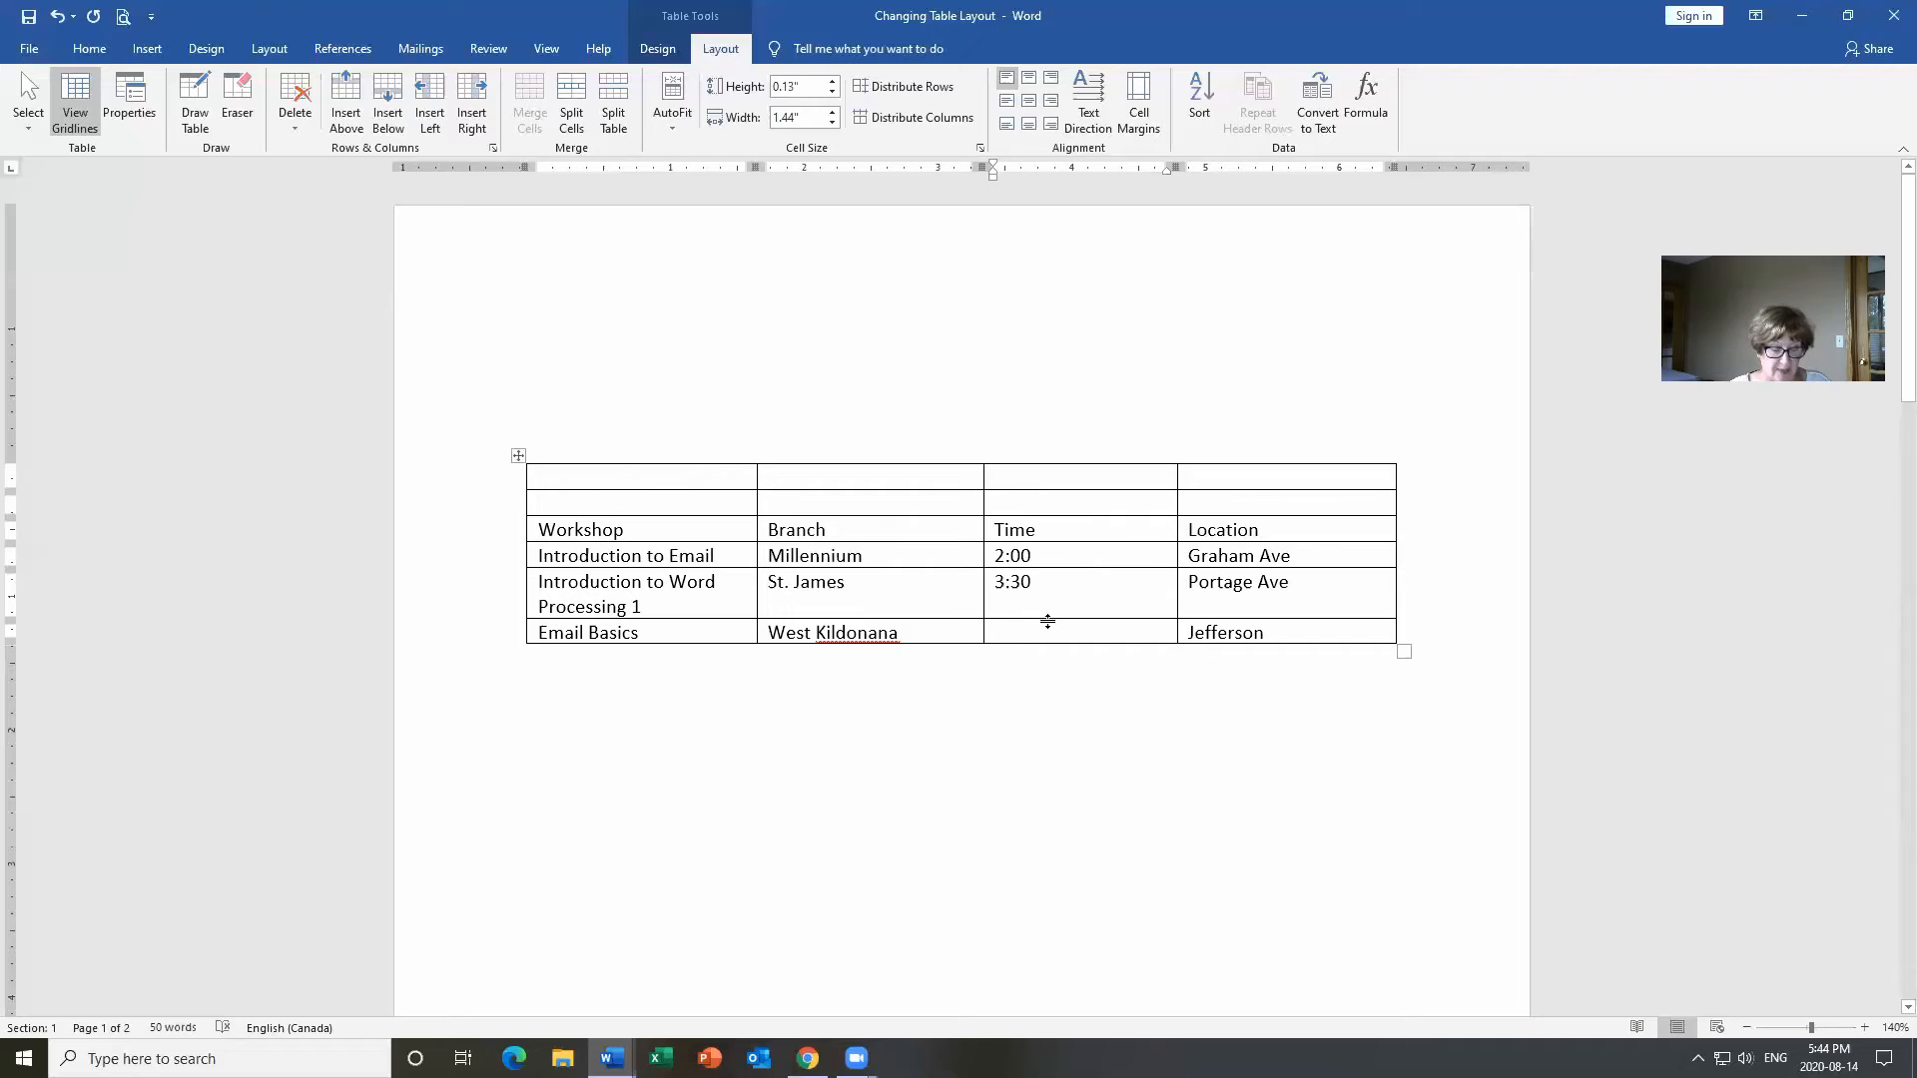
pyautogui.write('2:00')
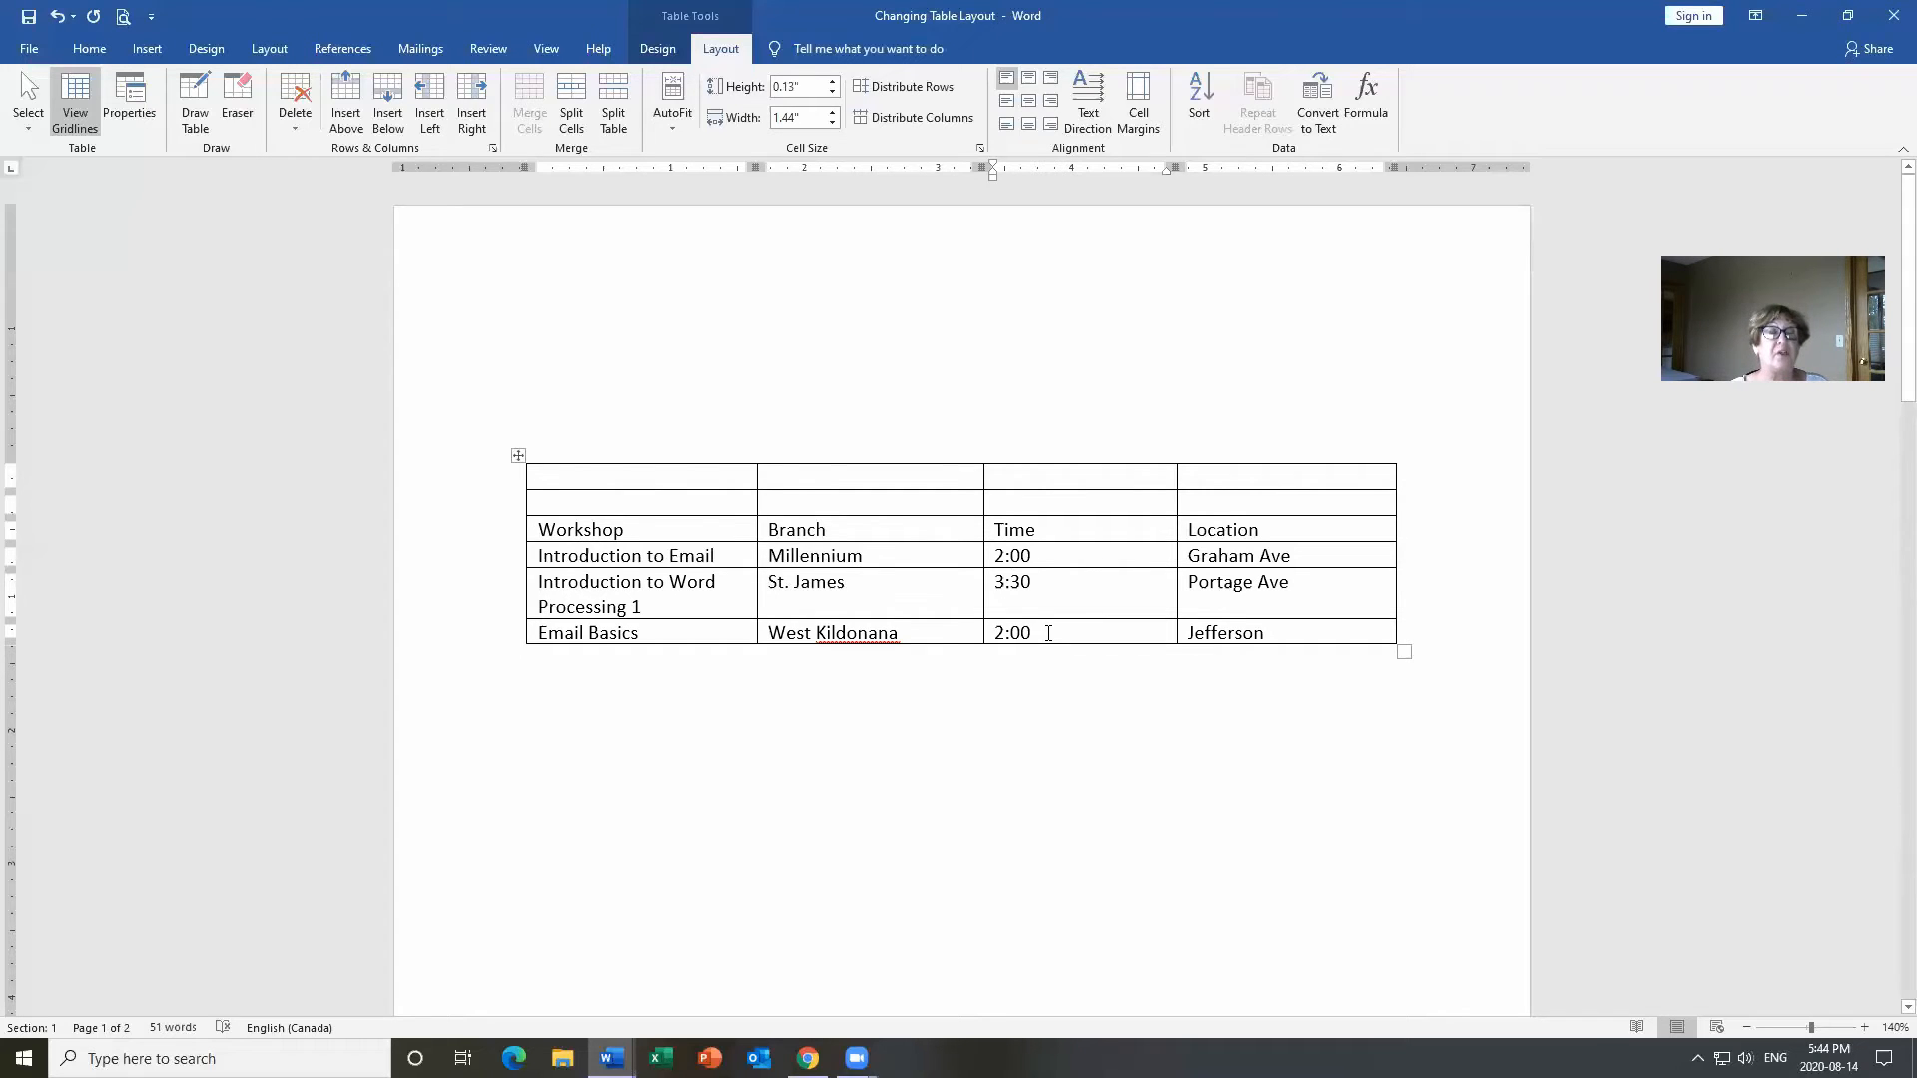
# Delete one of the two empty rows at the top of the table with Delete Rows.
pyautogui.click(581, 475)
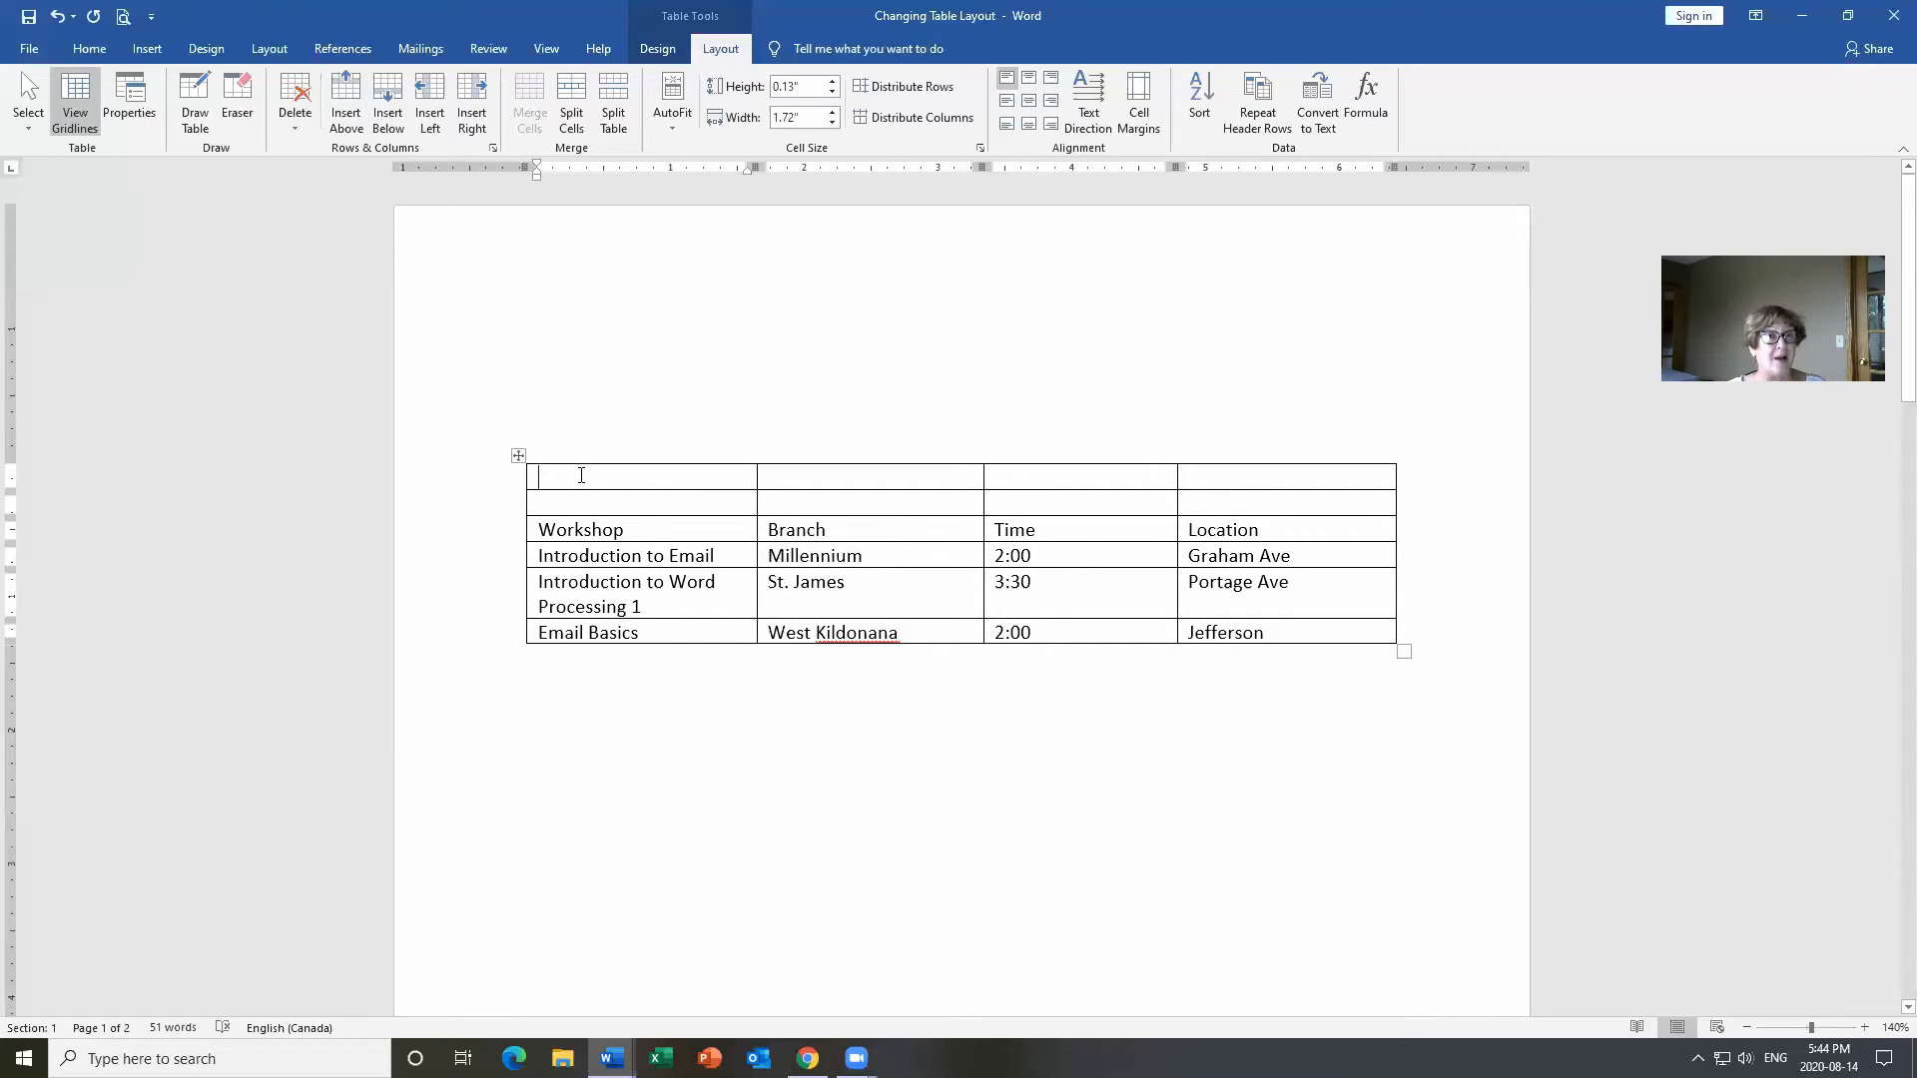
pyautogui.click(297, 138)
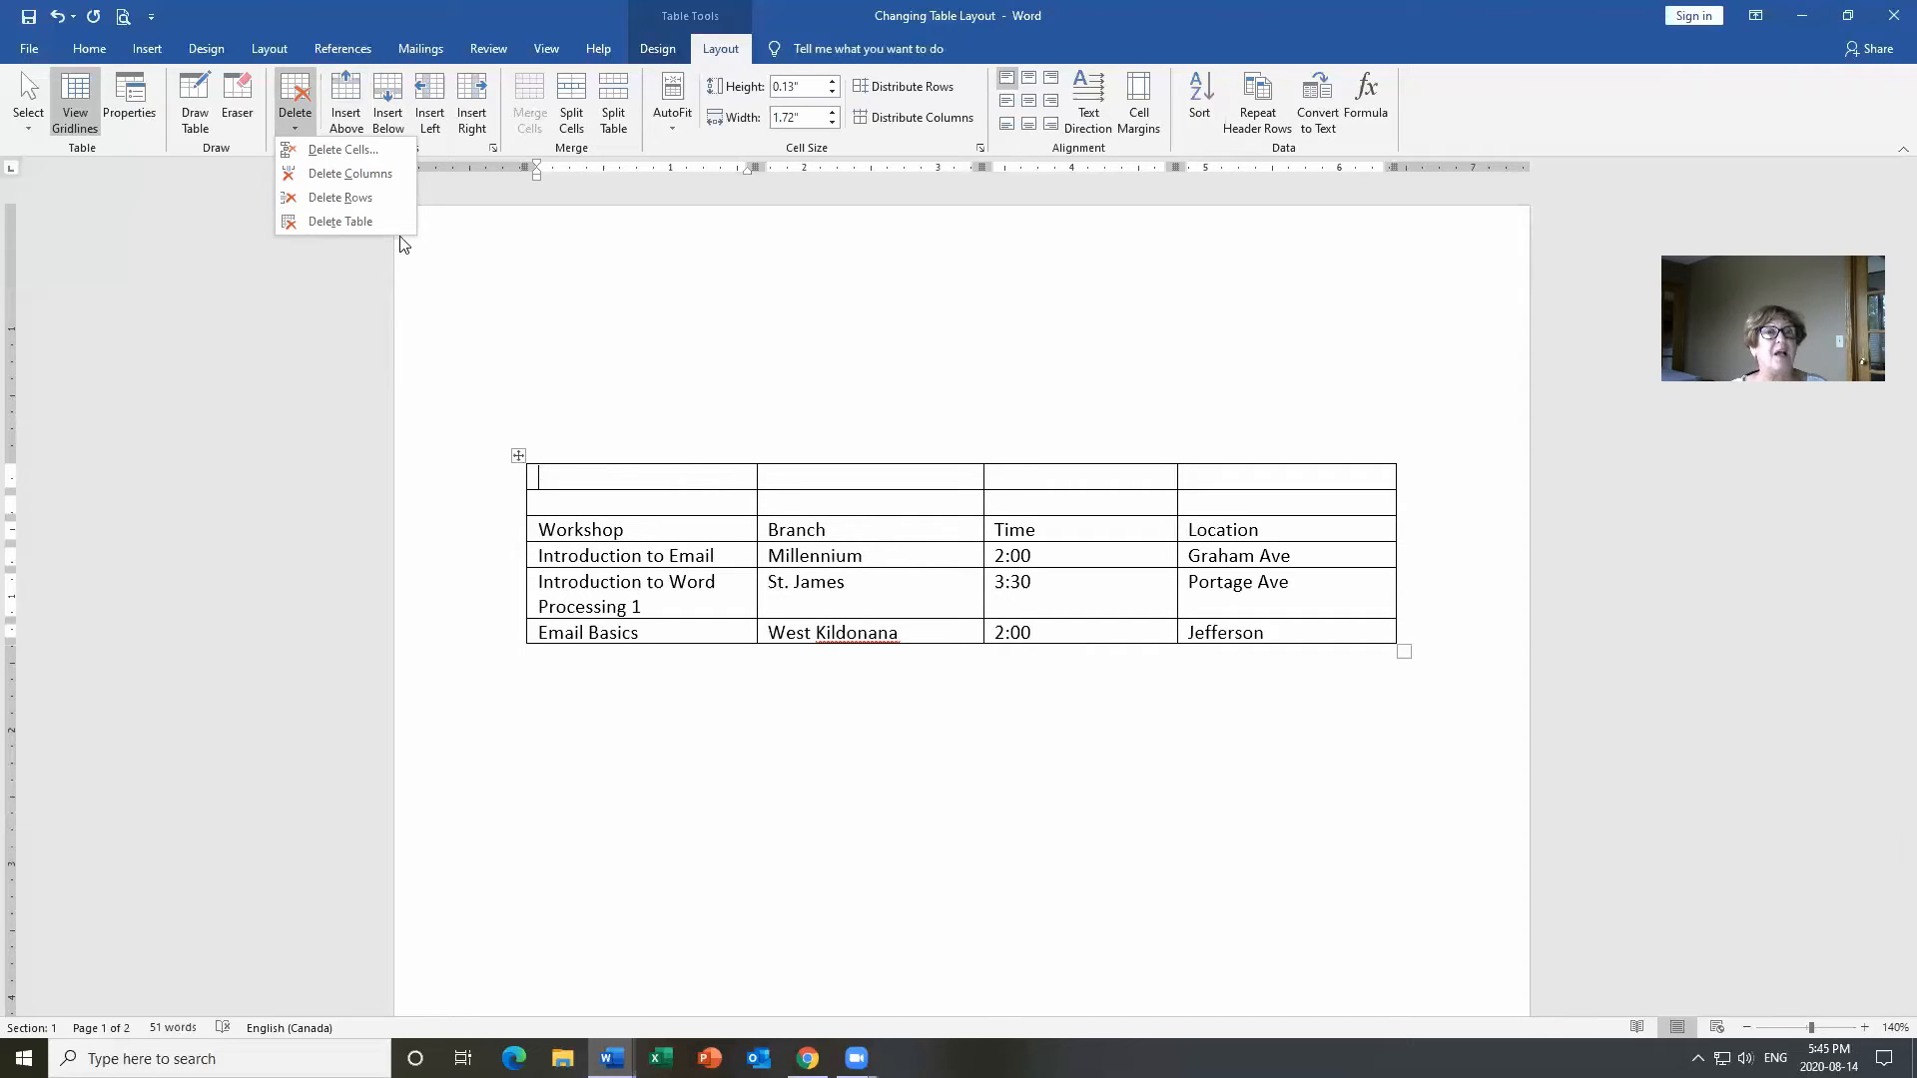
pyautogui.click(376, 198)
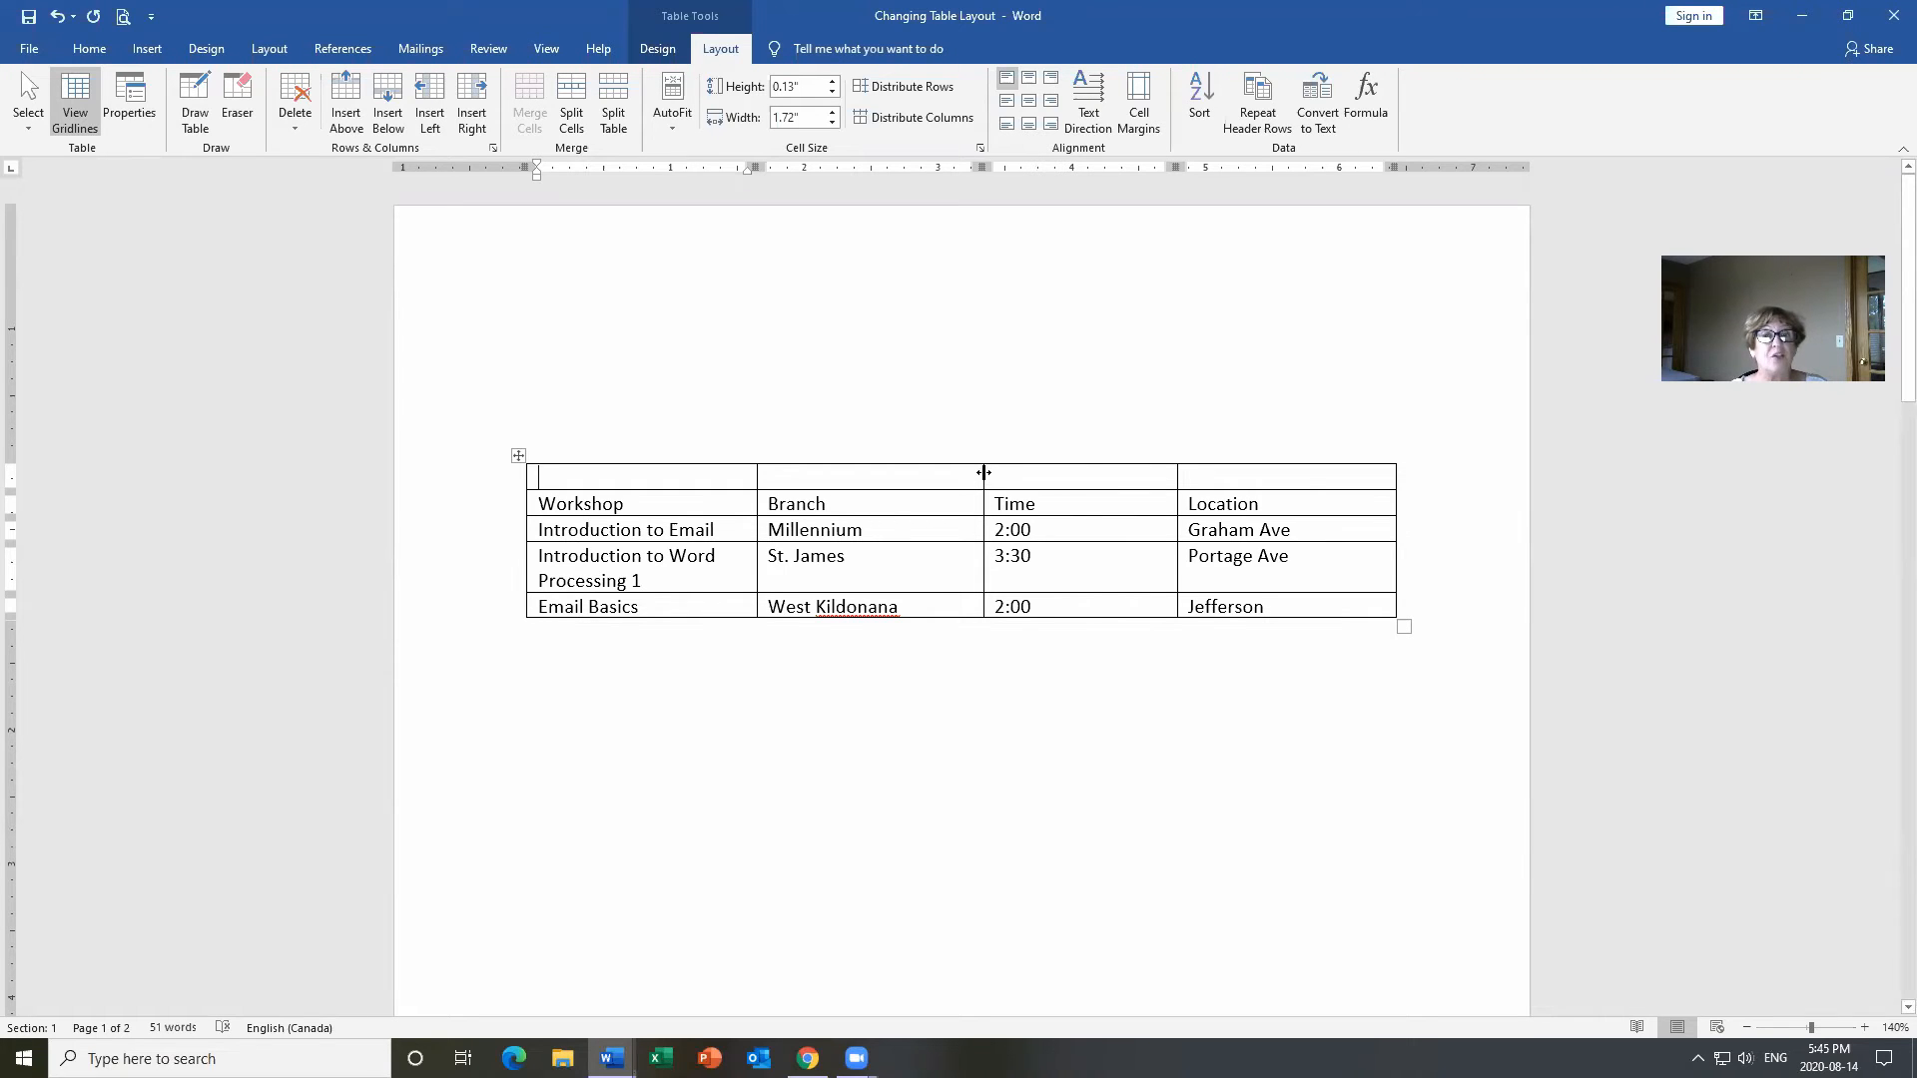
# Add an empty column between Branch and Time using the insert-column marker on the top border.
pyautogui.moveTo(987, 465)
pyautogui.click(985, 456)
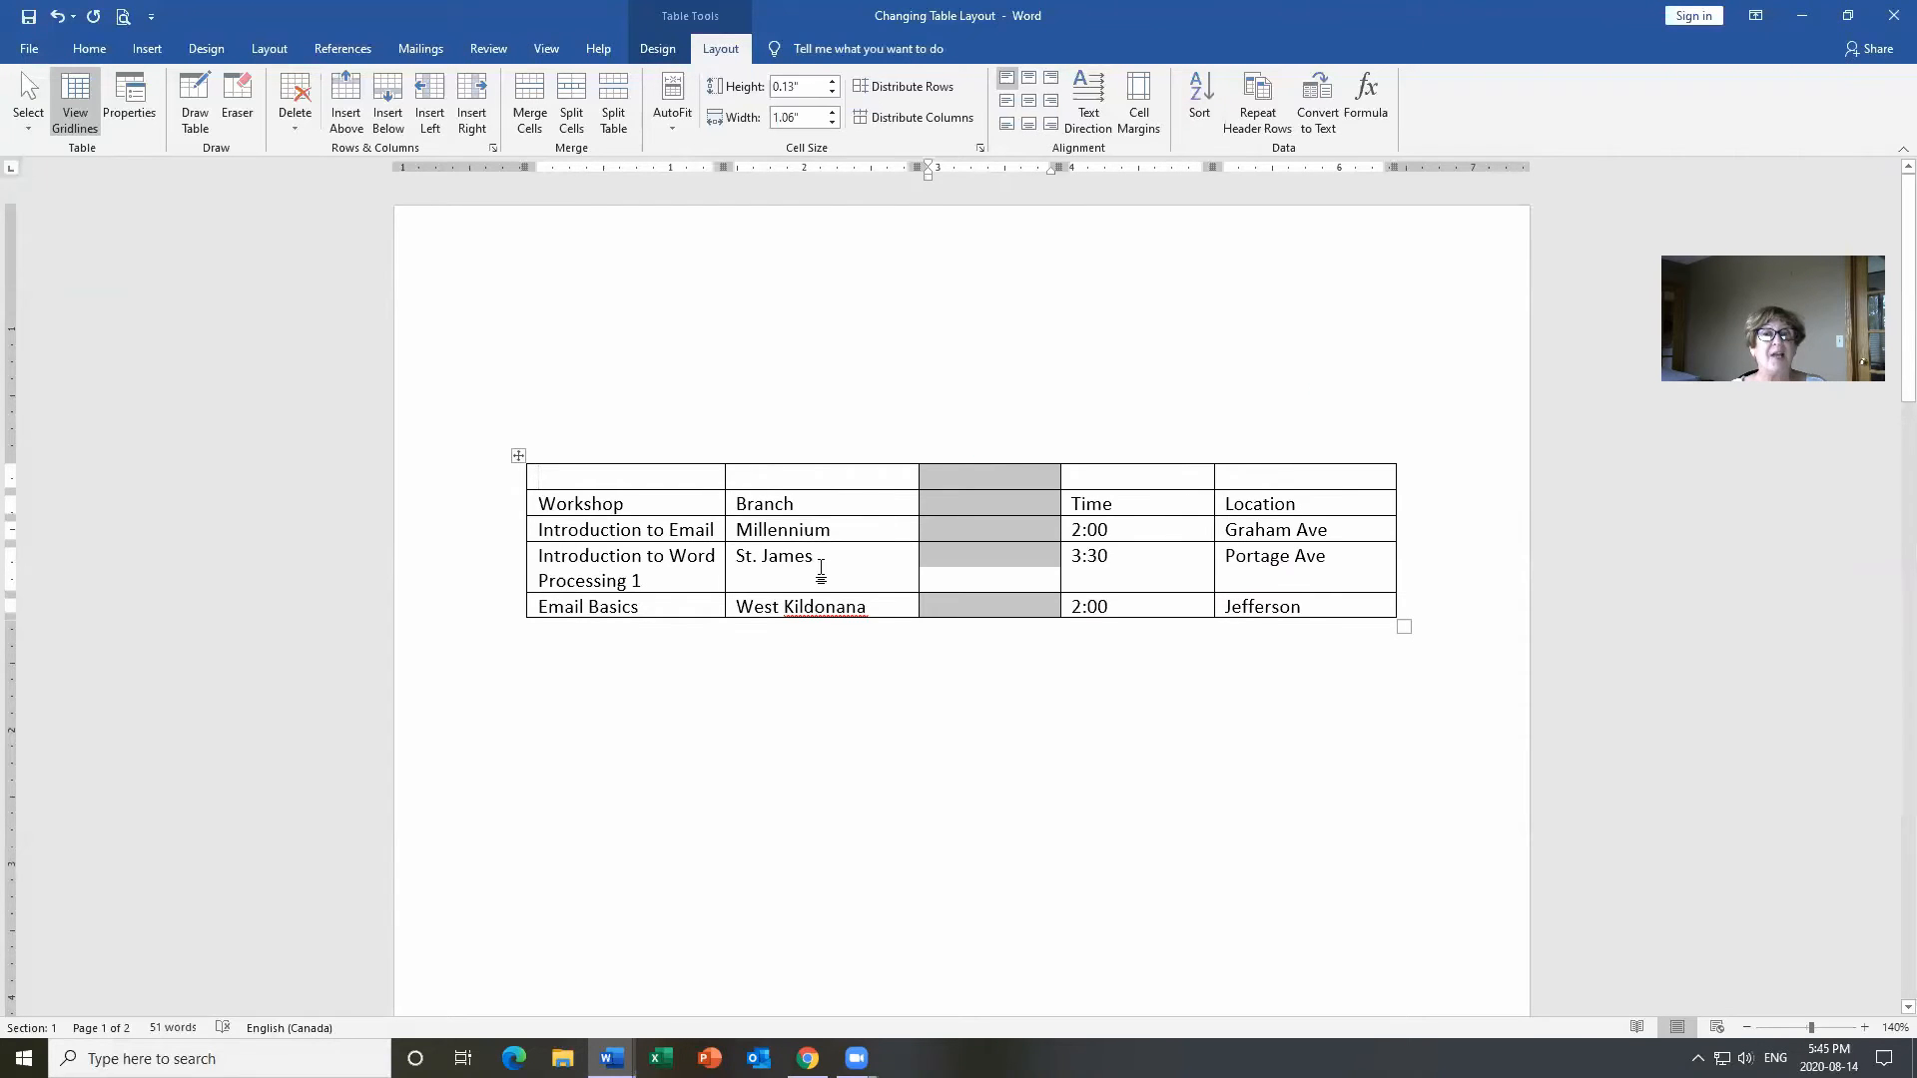
pyautogui.click(1031, 535)
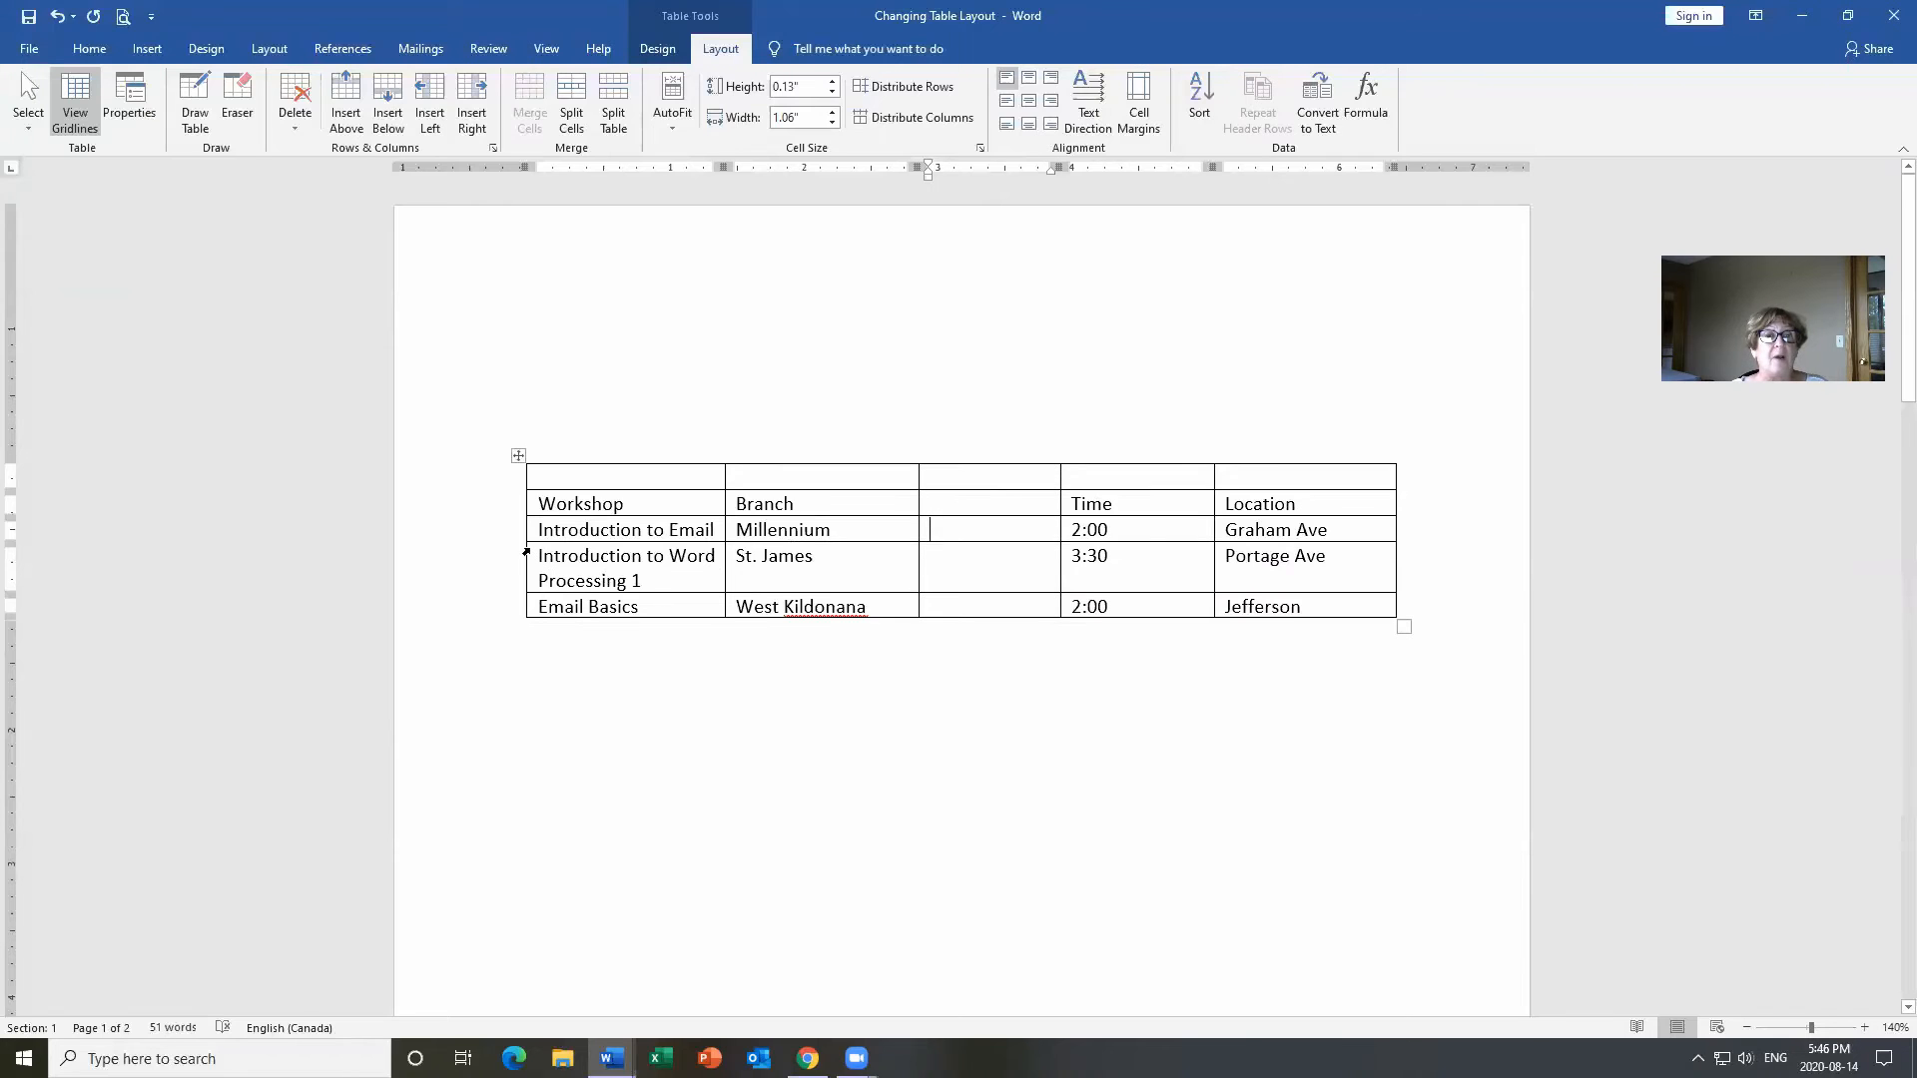
pyautogui.moveTo(520, 556)
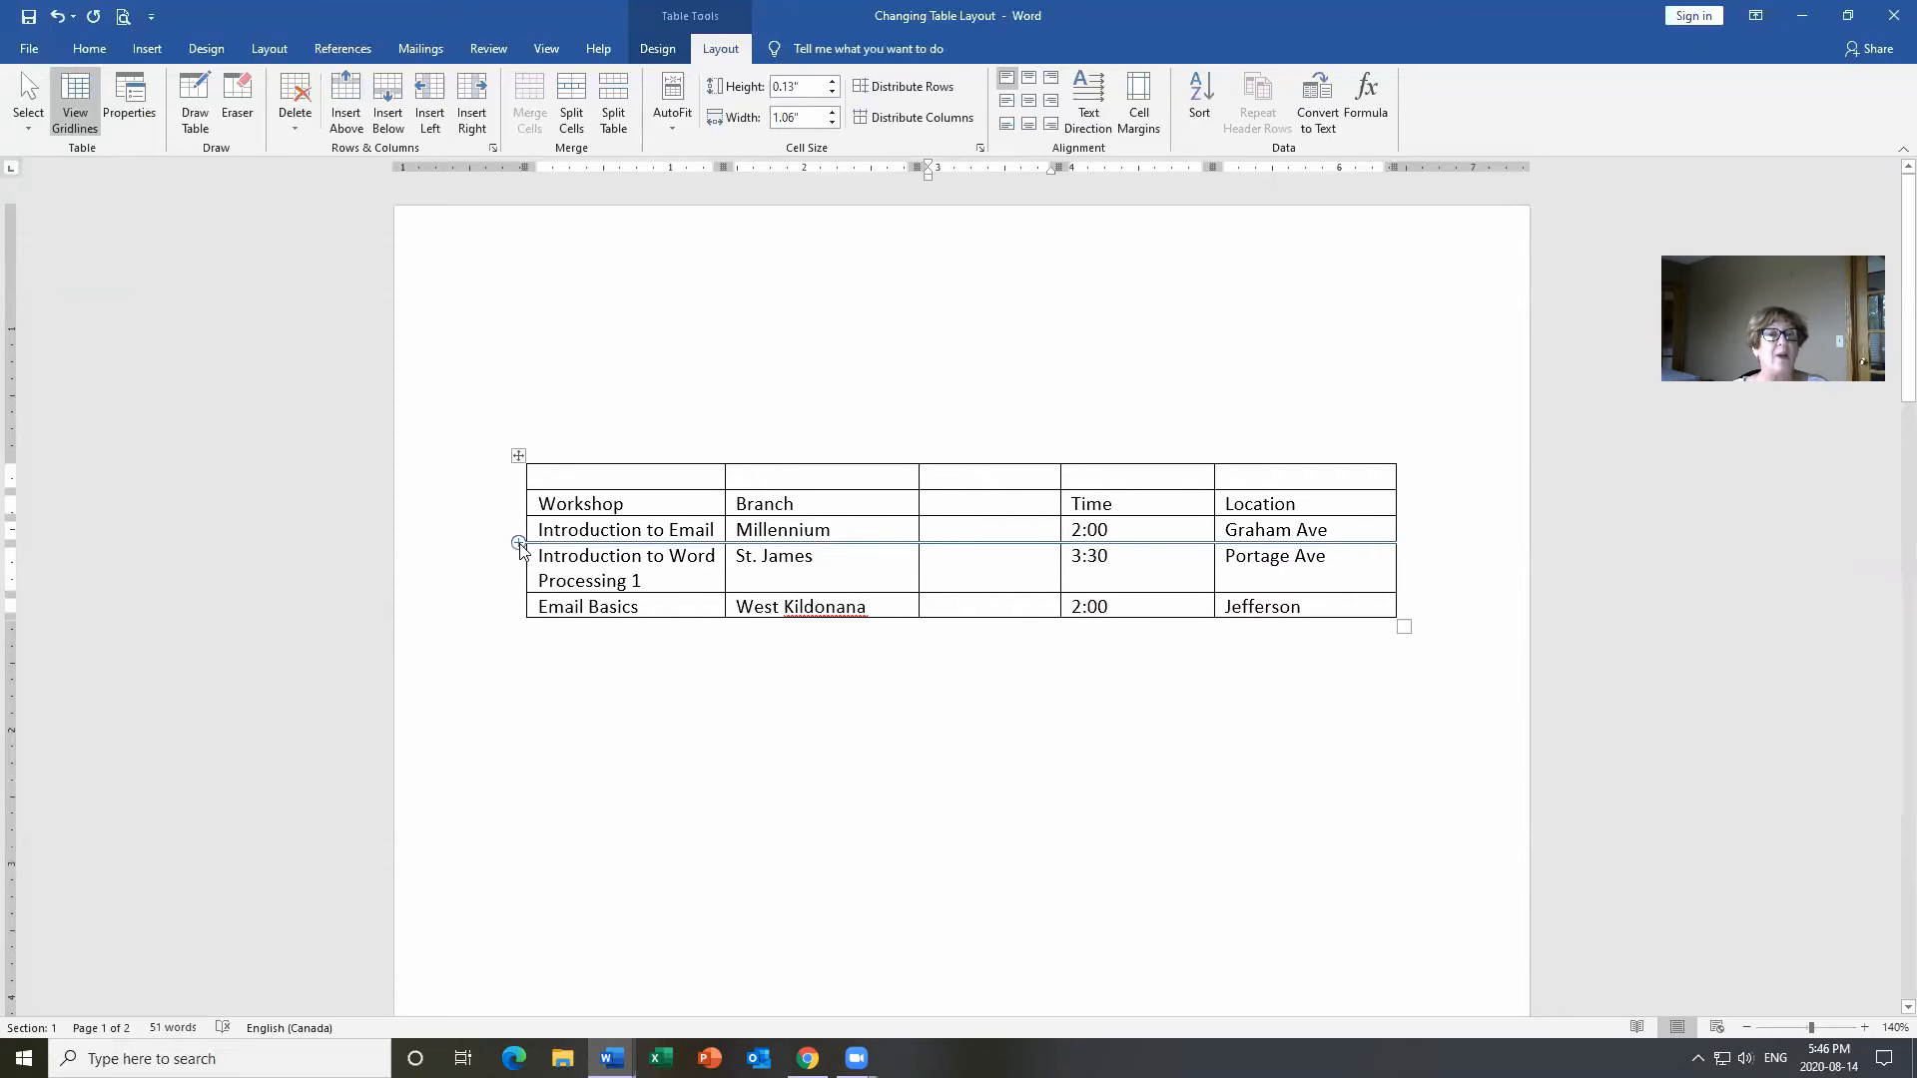
pyautogui.click(519, 544)
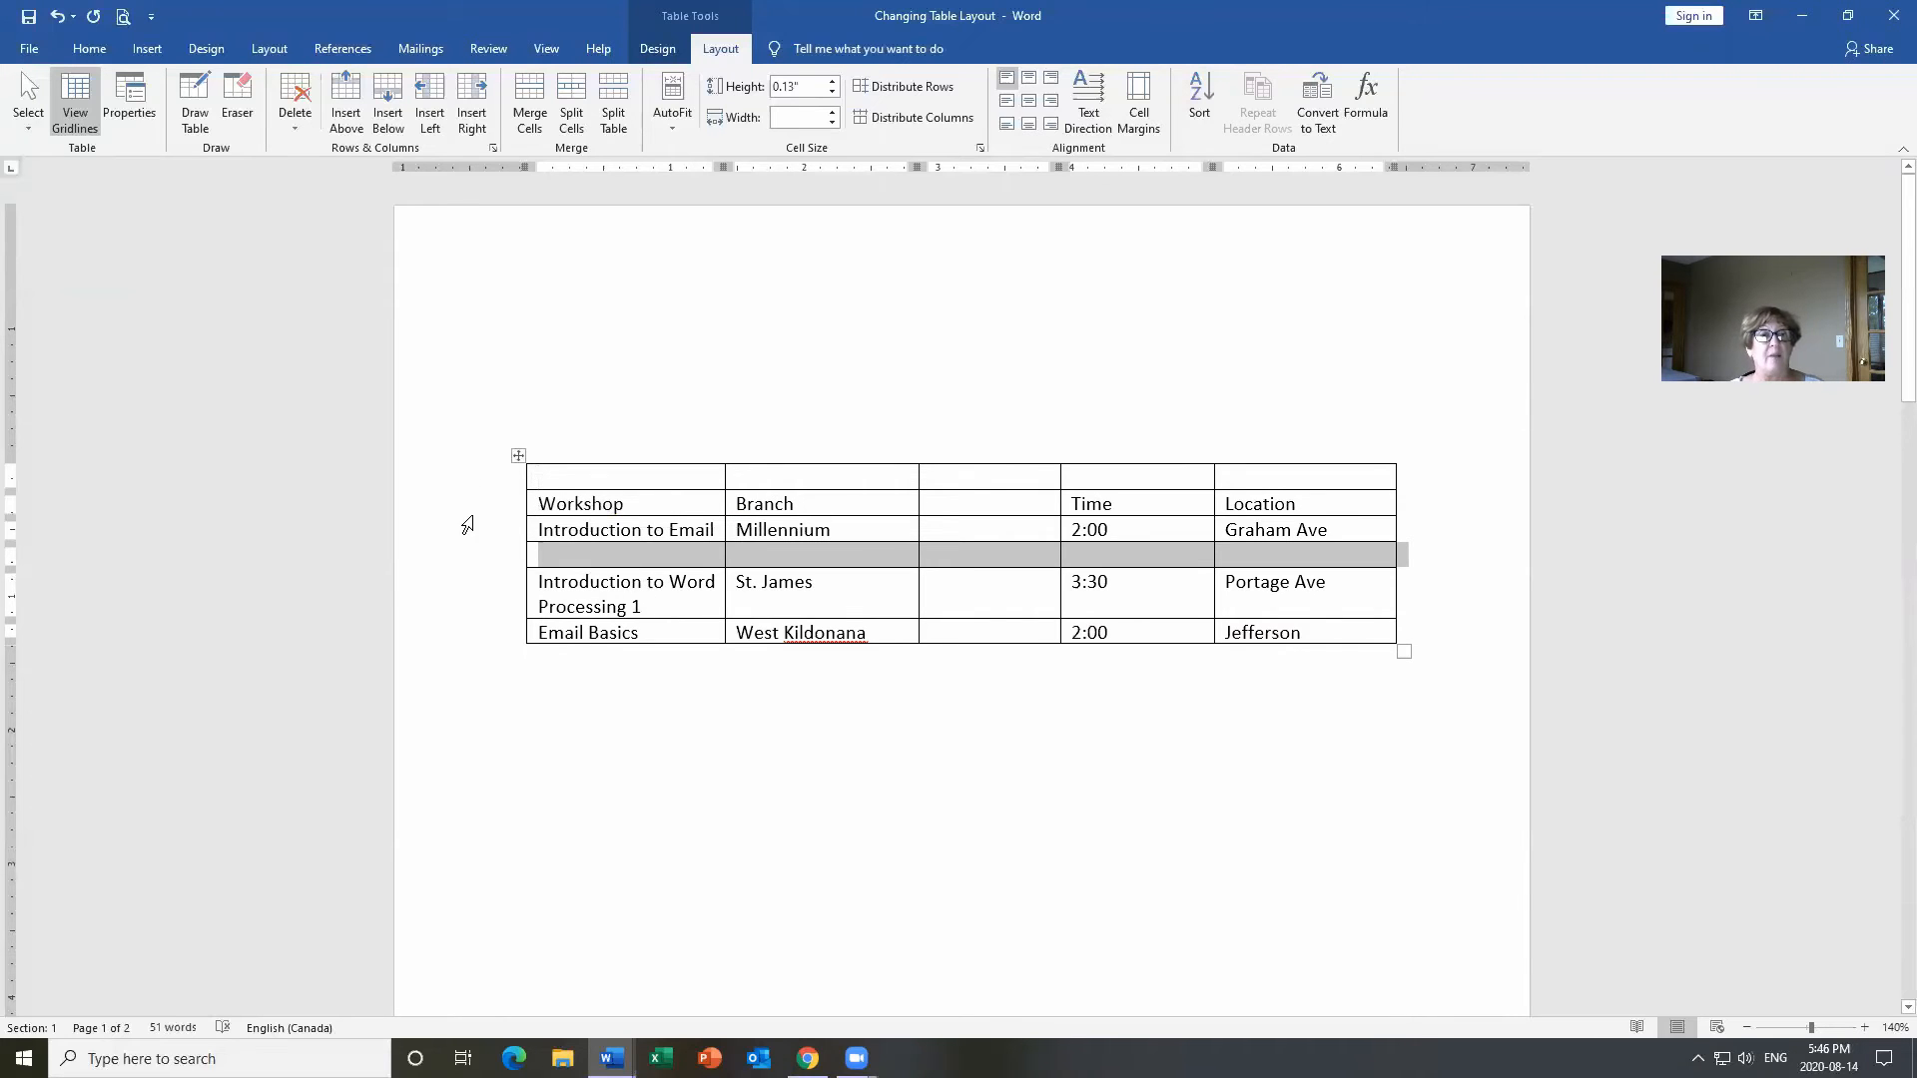
pyautogui.click(304, 109)
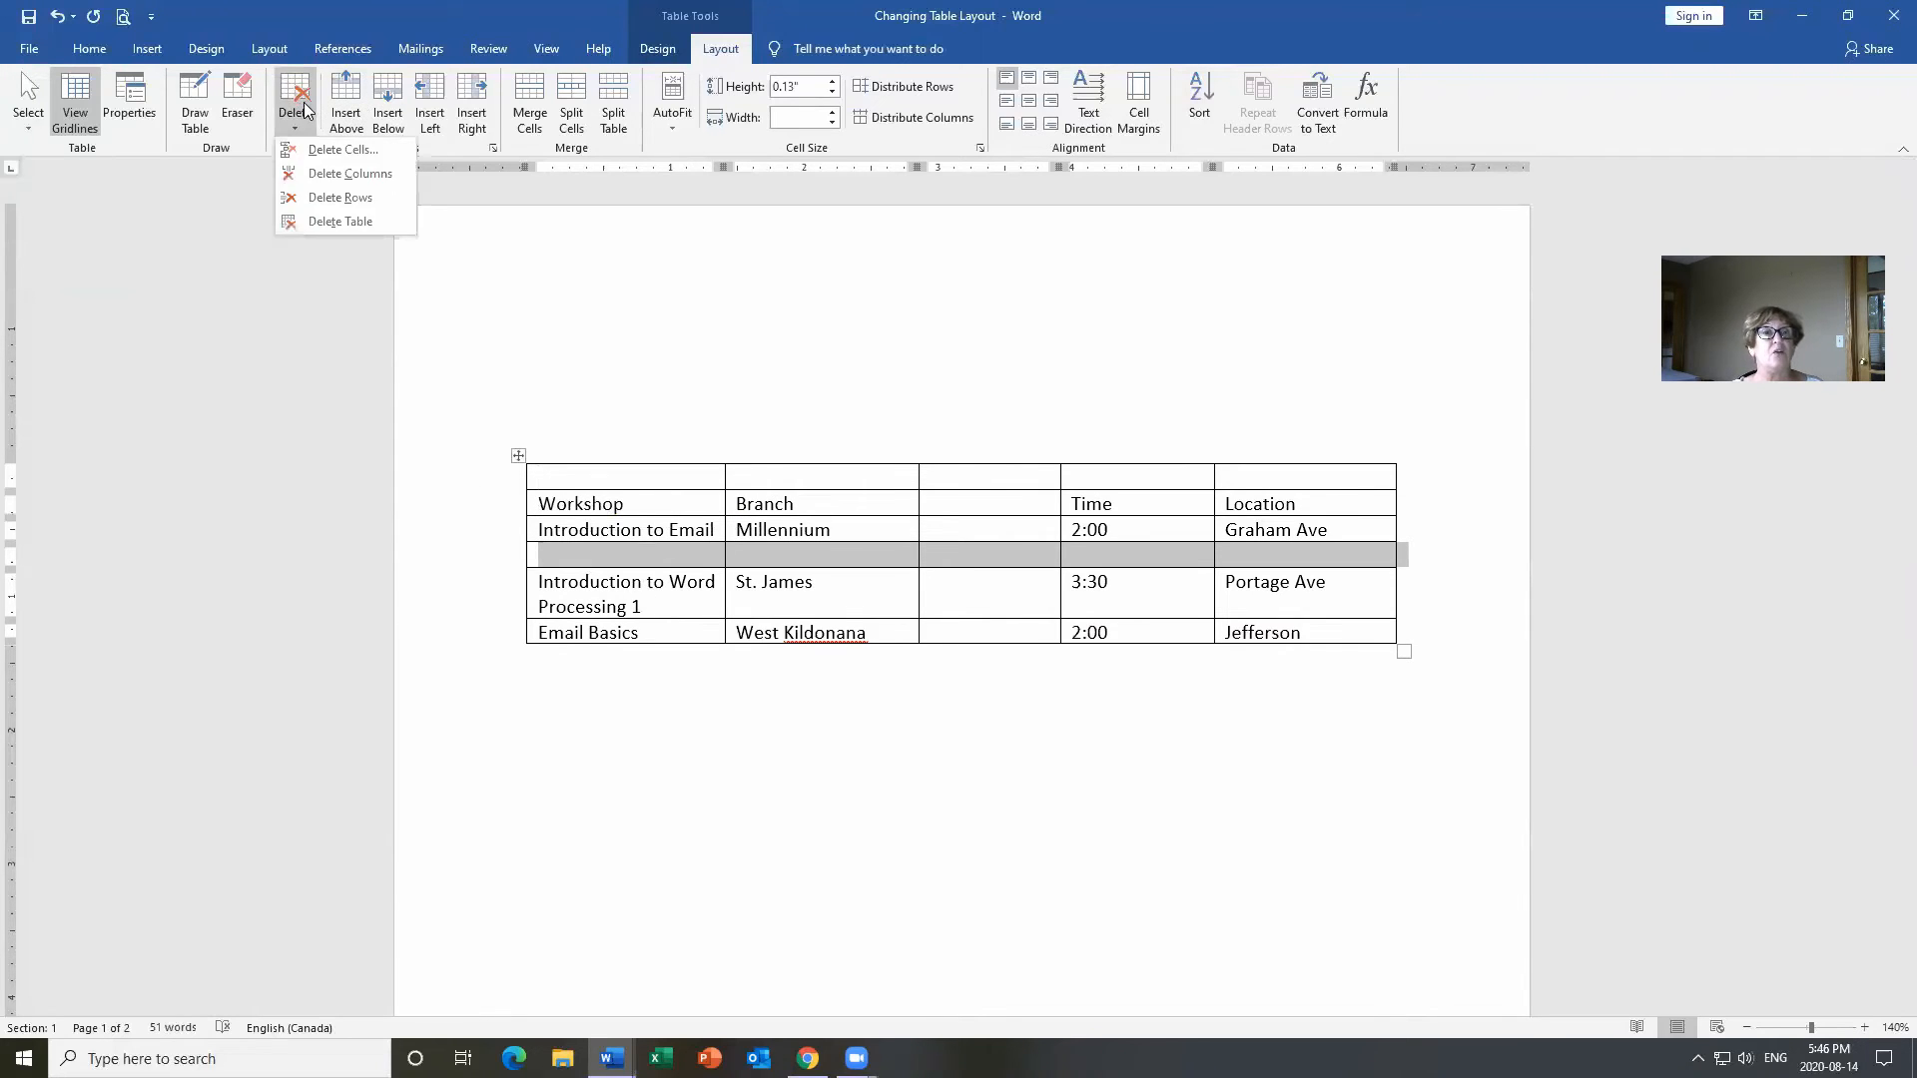
pyautogui.click(343, 198)
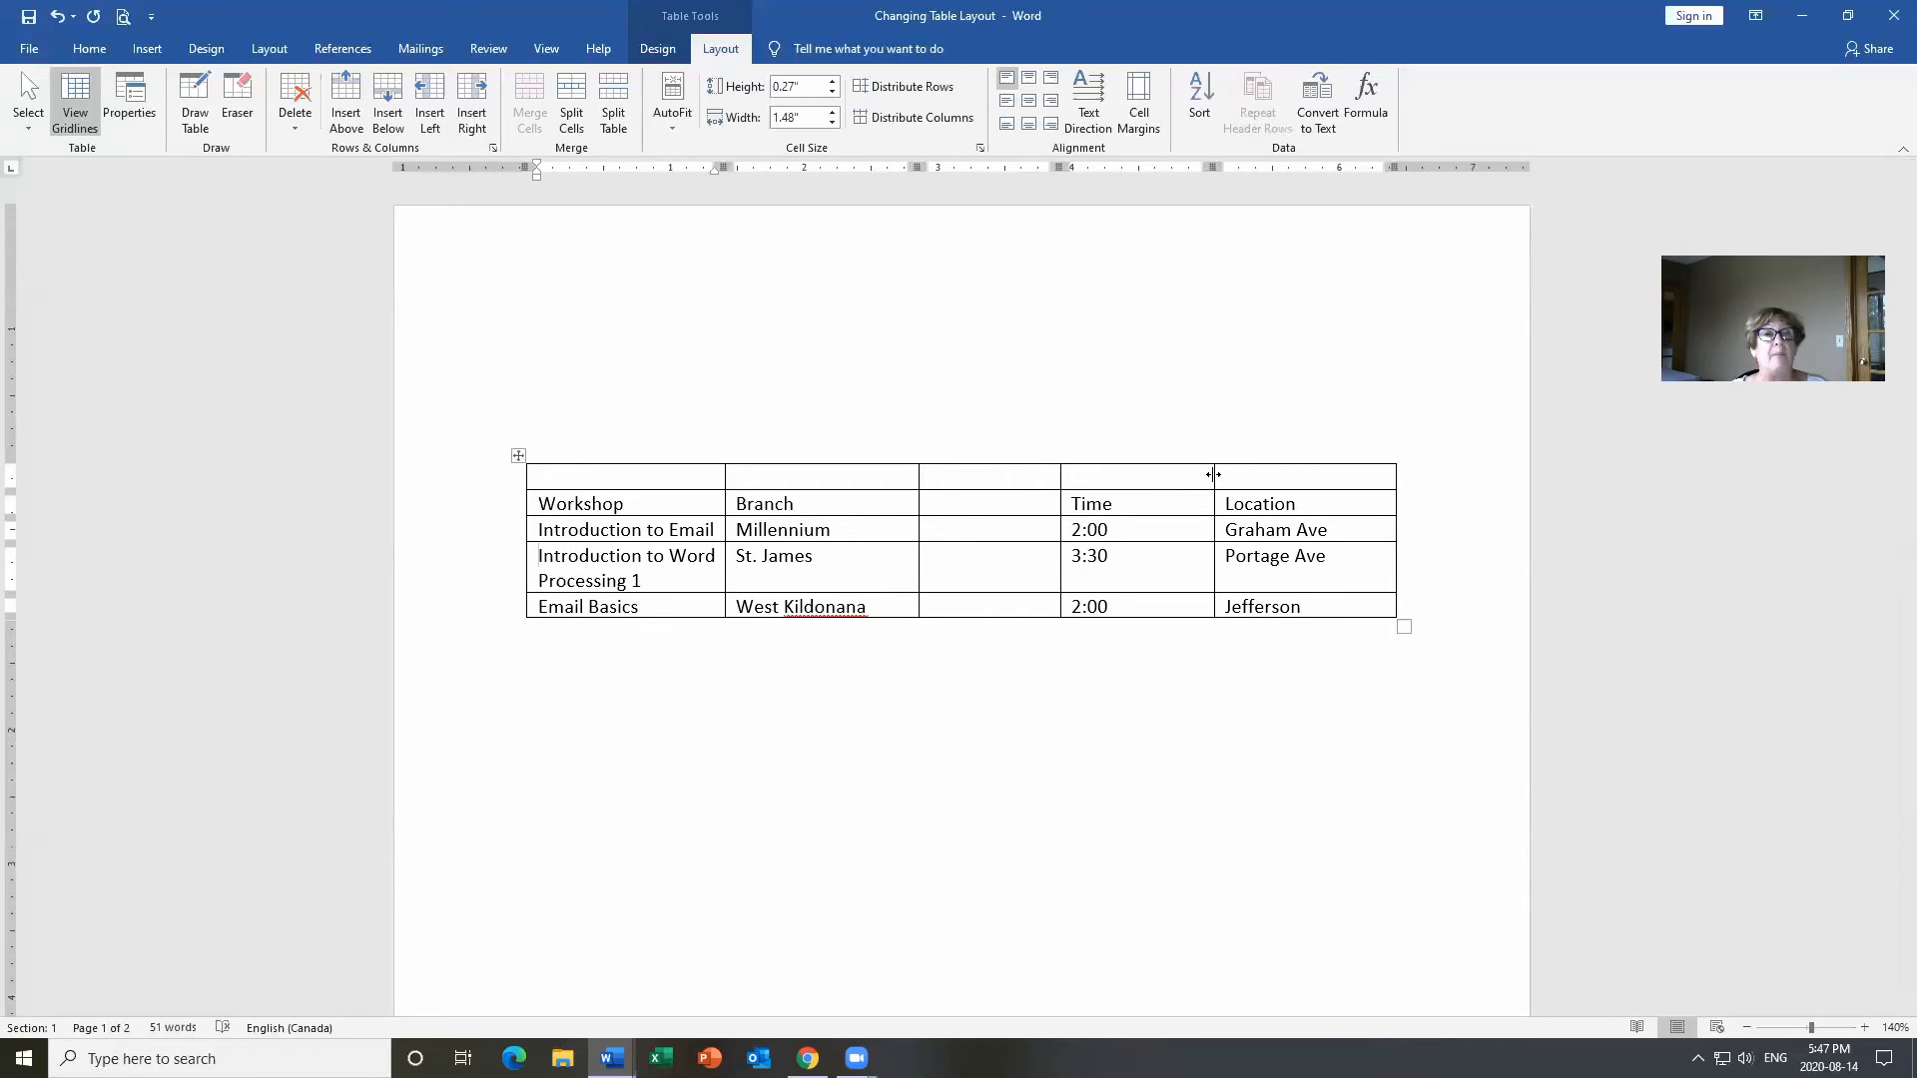
# Drag the Time–Location border left so Time narrows and Location widens.
pyautogui.moveTo(1214, 474); pyautogui.dragTo(1145, 502)
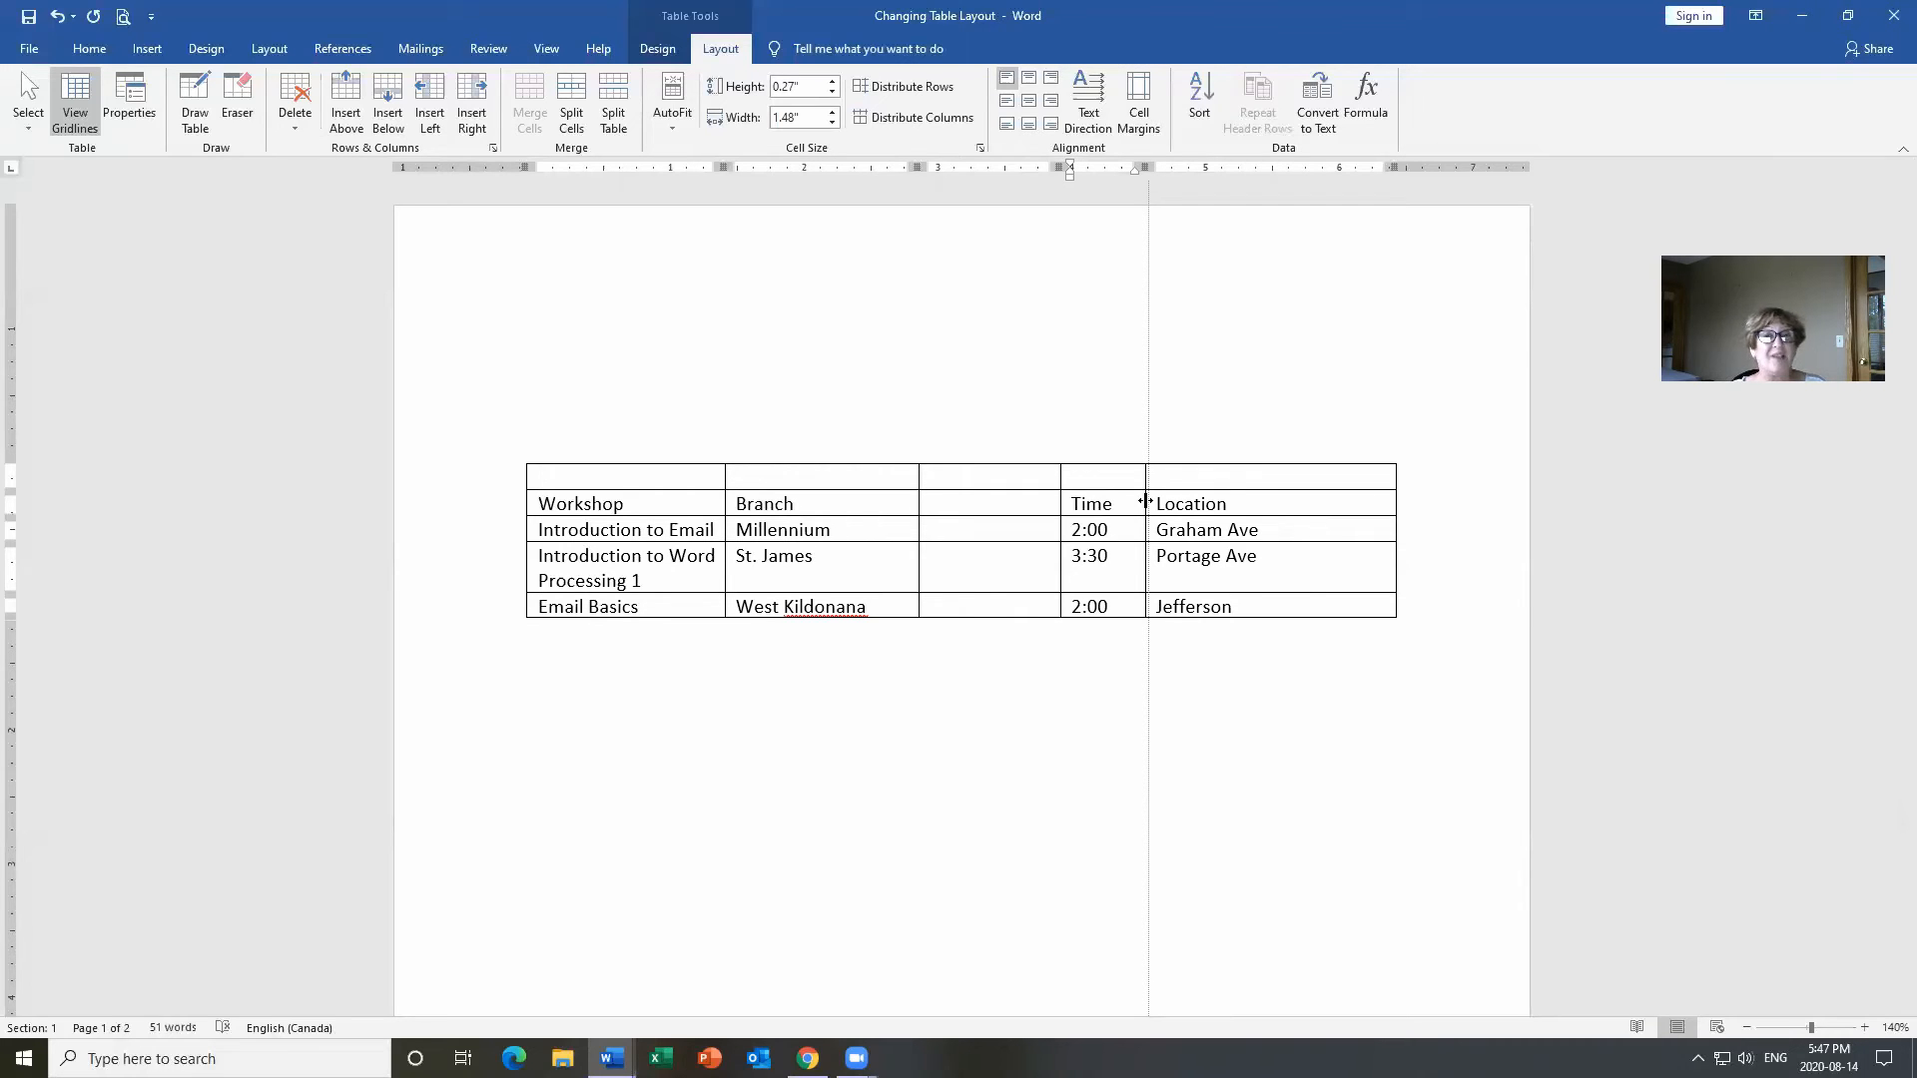
pyautogui.moveTo(1145, 503); pyautogui.dragTo(1151, 503)
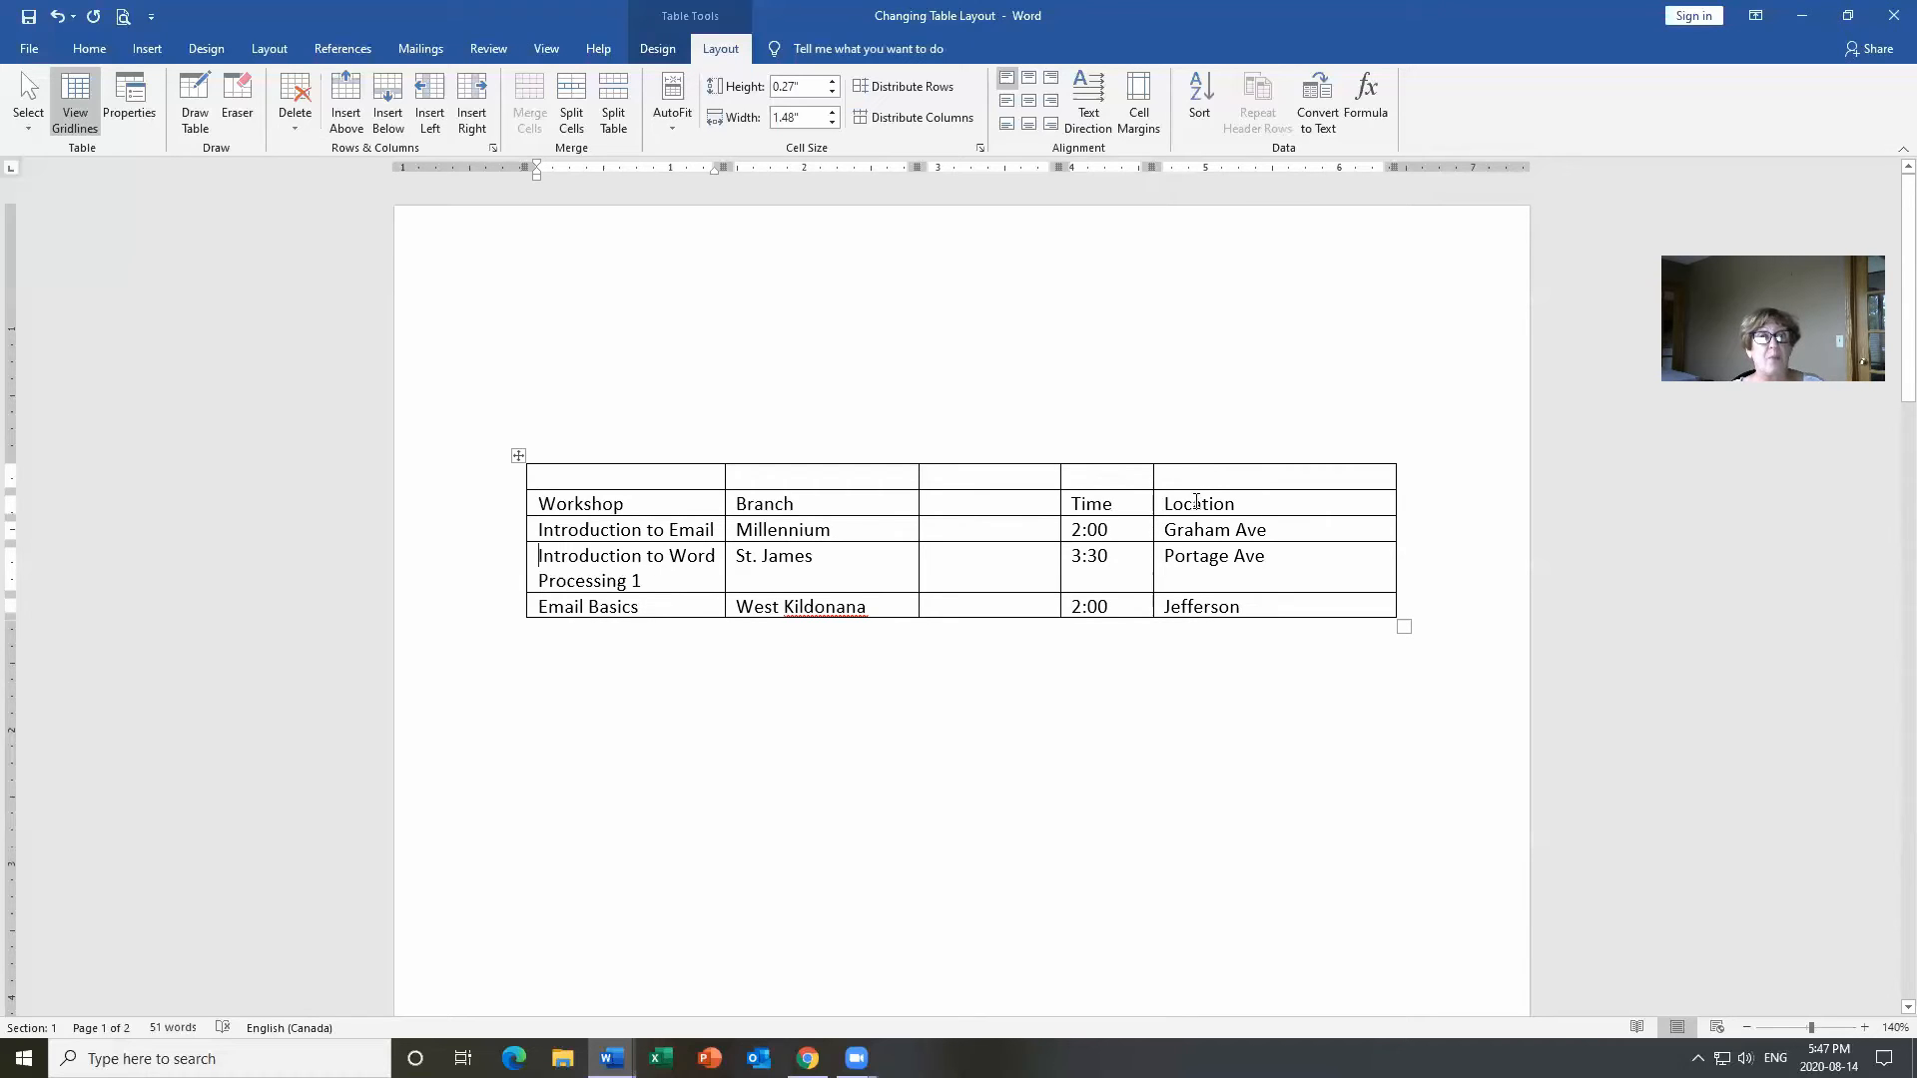
pyautogui.click(669, 478)
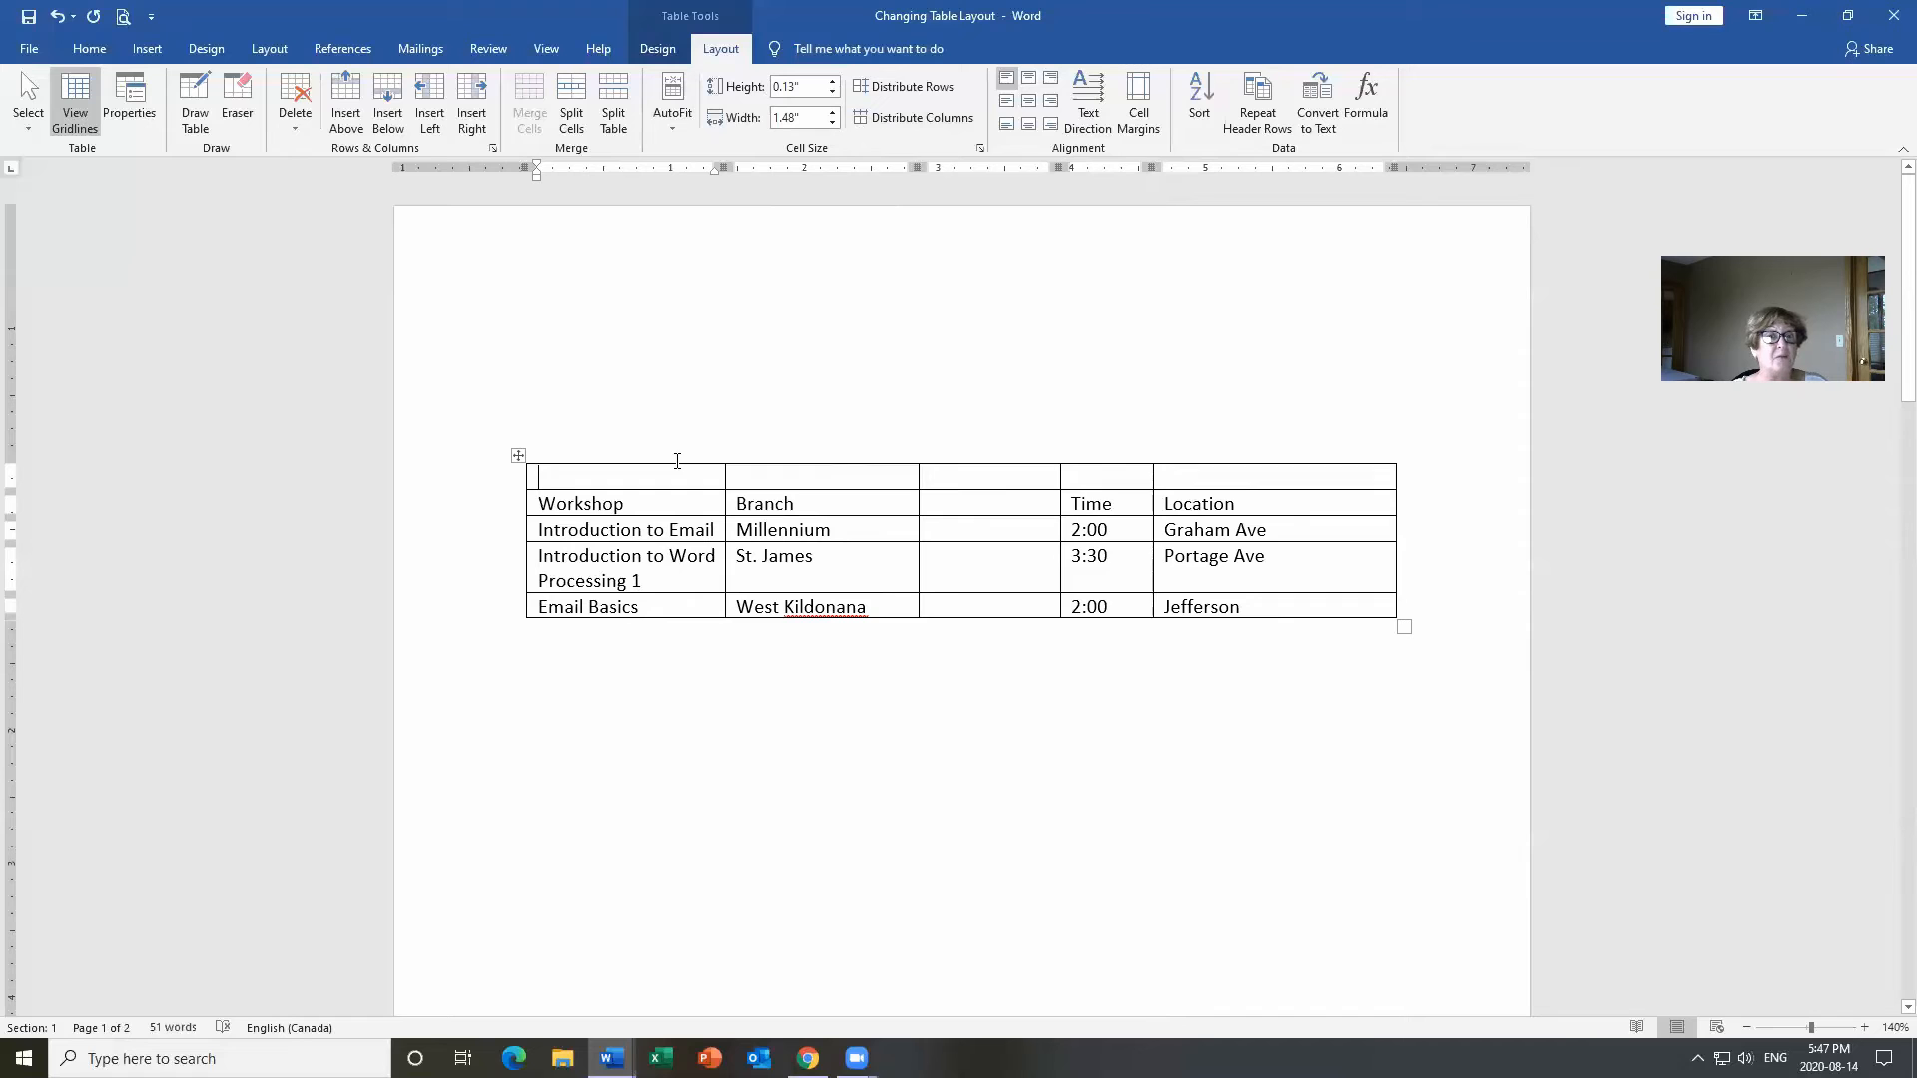
# Raise the Workshop column's cell width to about 2.3" so Introduction to Word Processing 1 fits on one line.
pyautogui.click(831, 112)
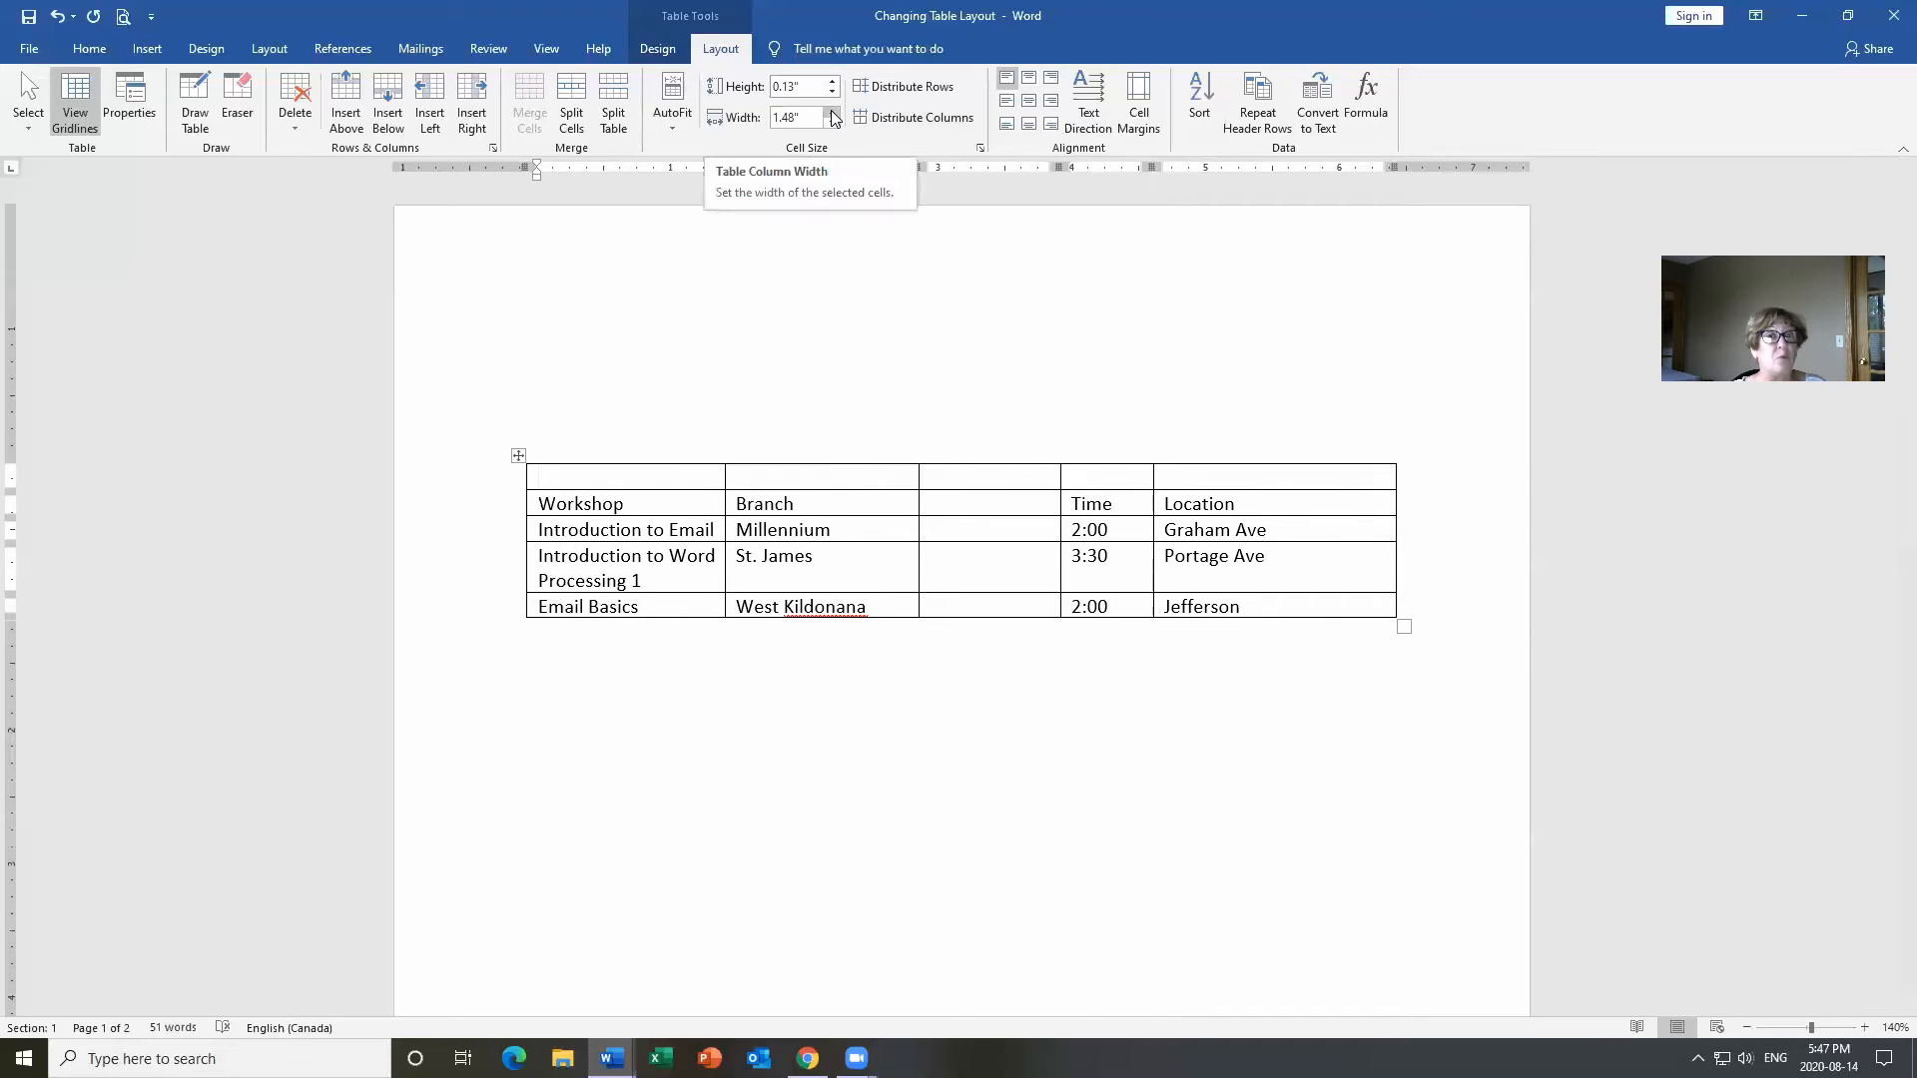
pyautogui.click(832, 112)
pyautogui.click(832, 112)
pyautogui.click(832, 113)
pyautogui.click(832, 113)
pyautogui.click(832, 113)
pyautogui.click(832, 112)
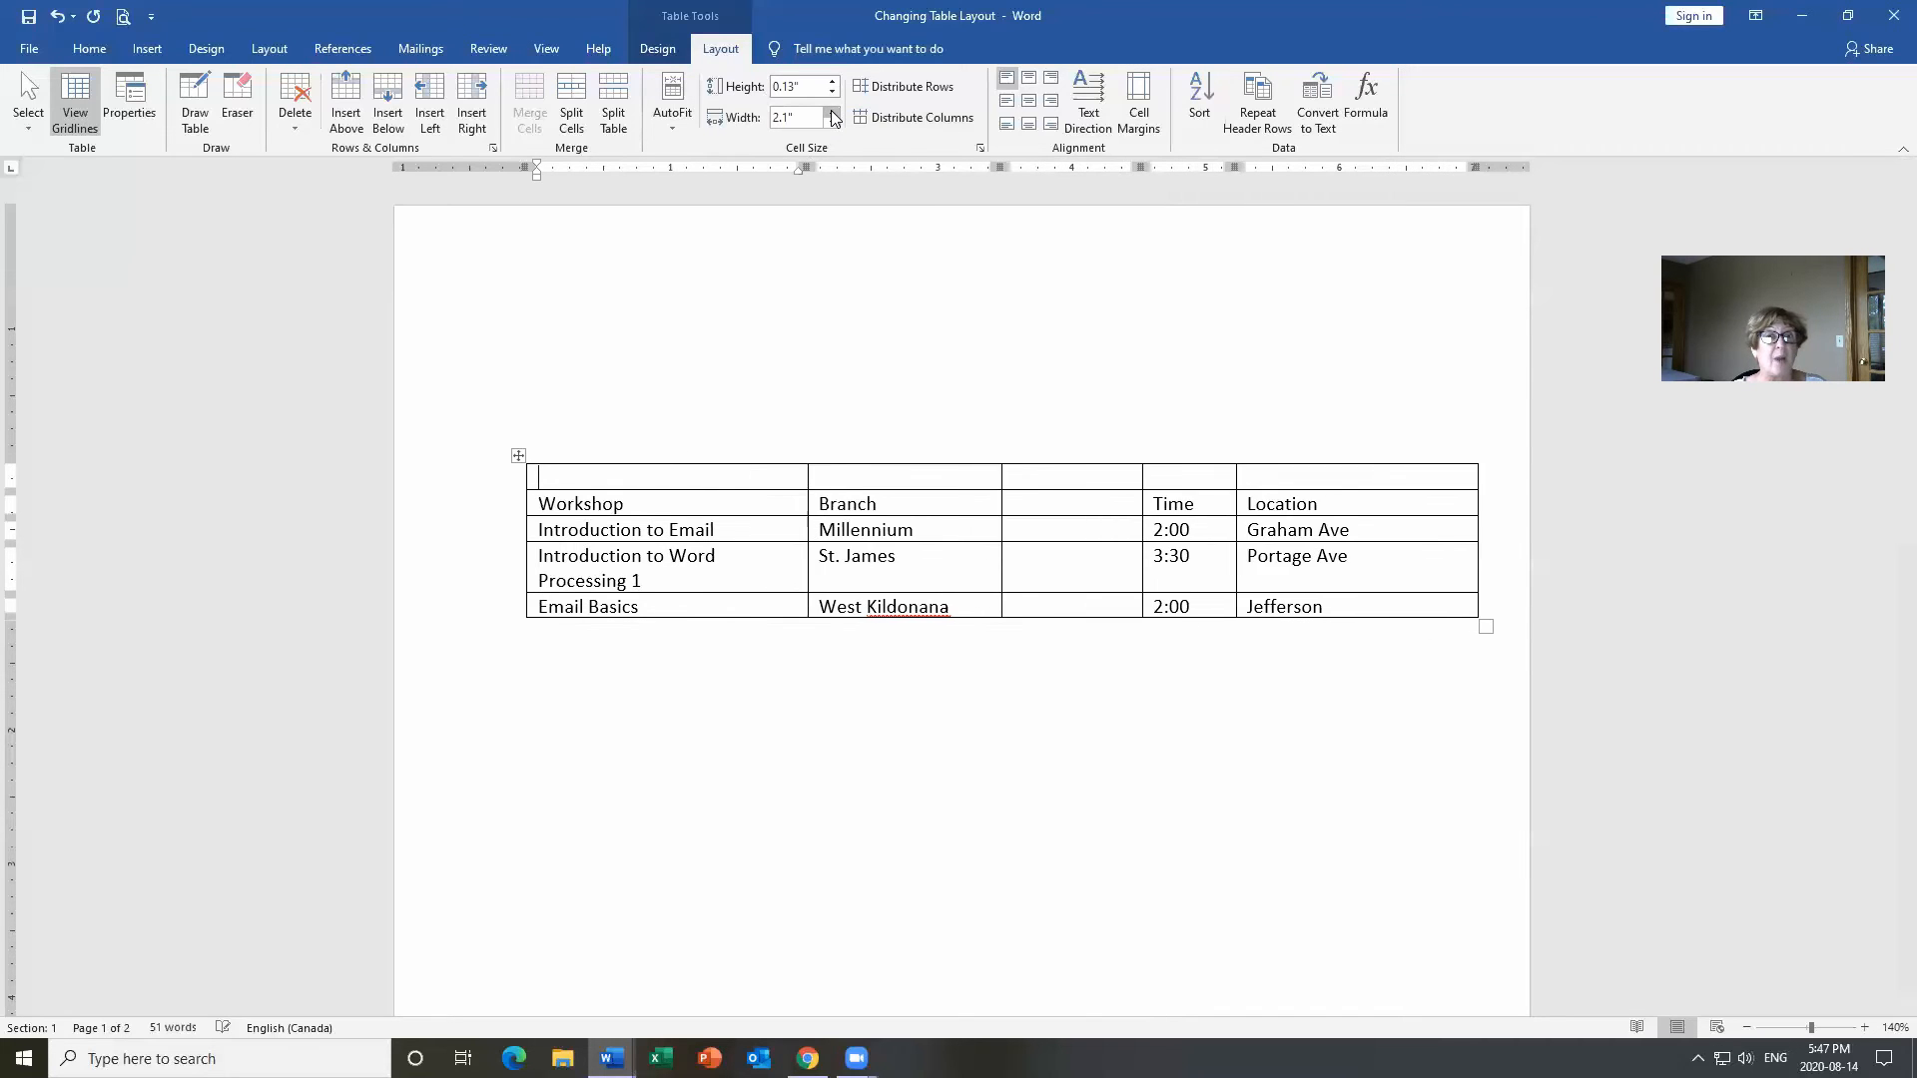
pyautogui.click(832, 113)
pyautogui.click(832, 113)
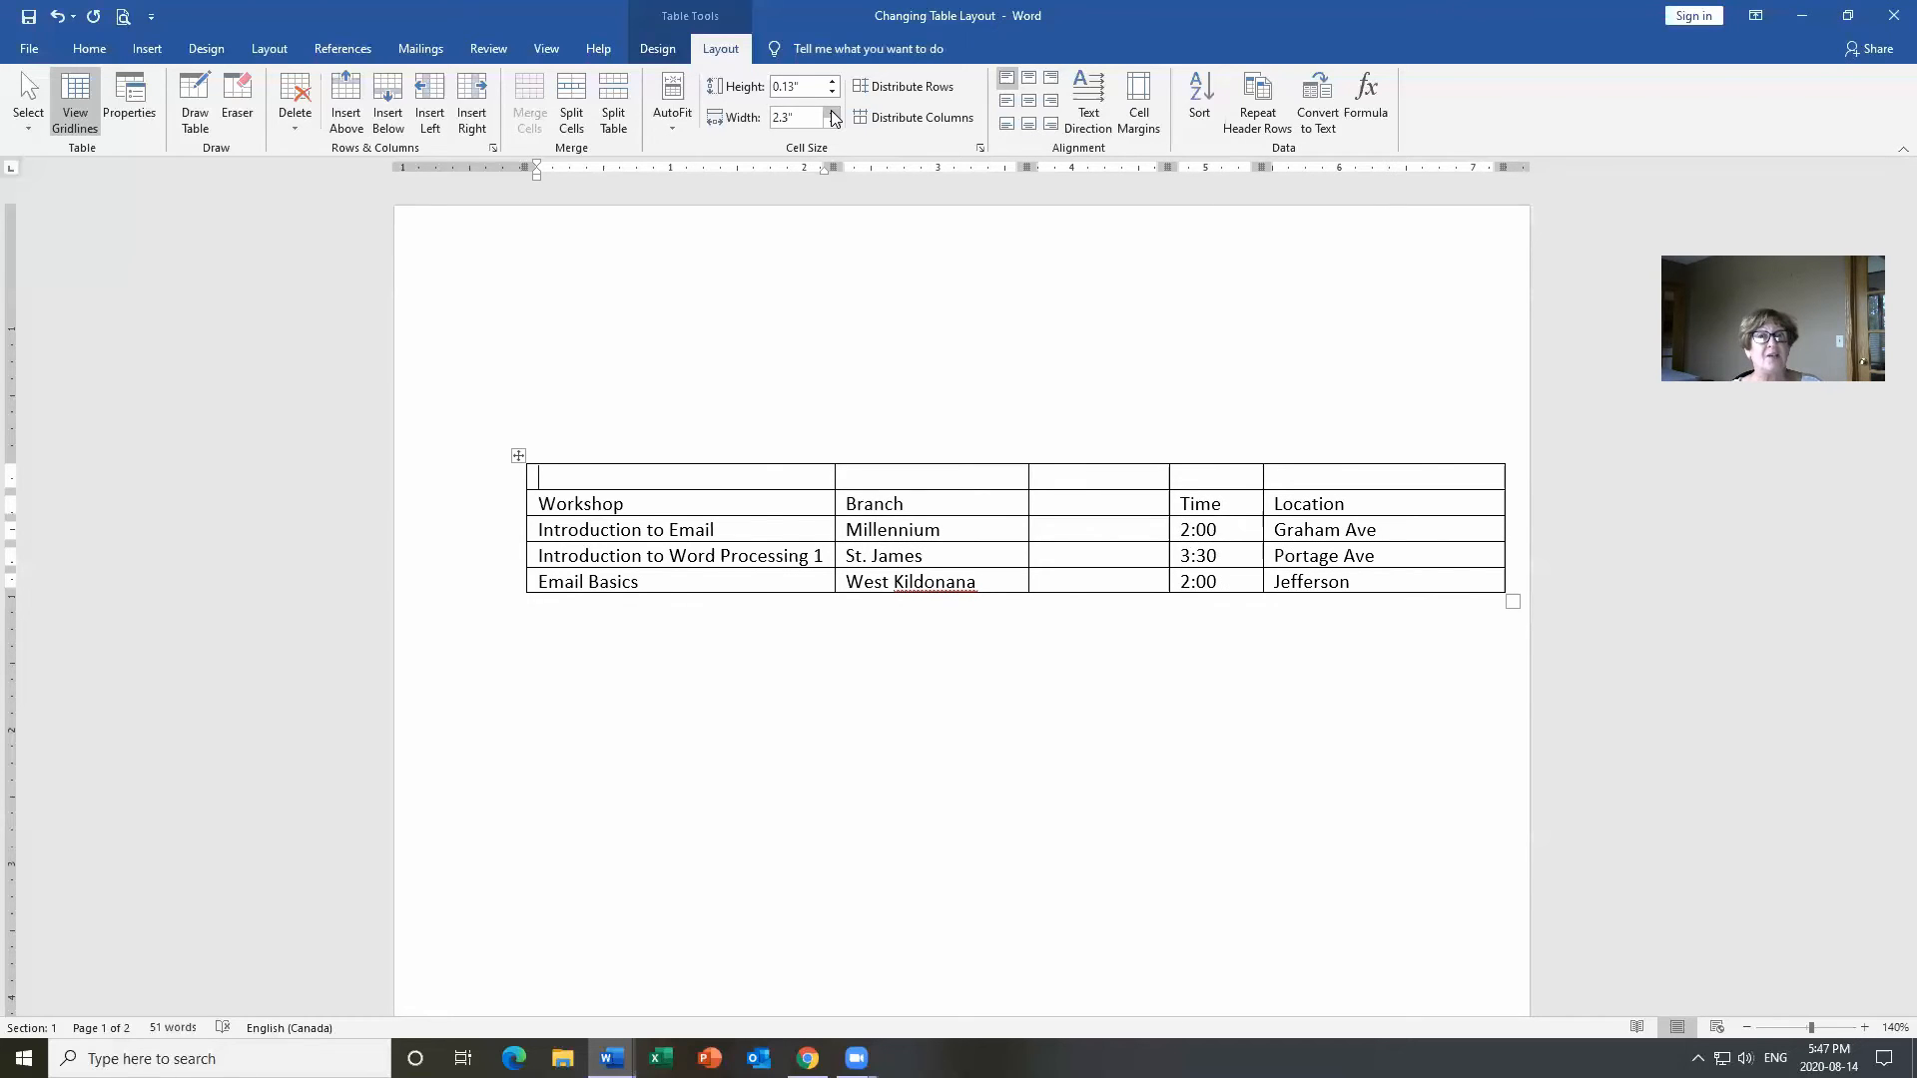
pyautogui.click(831, 112)
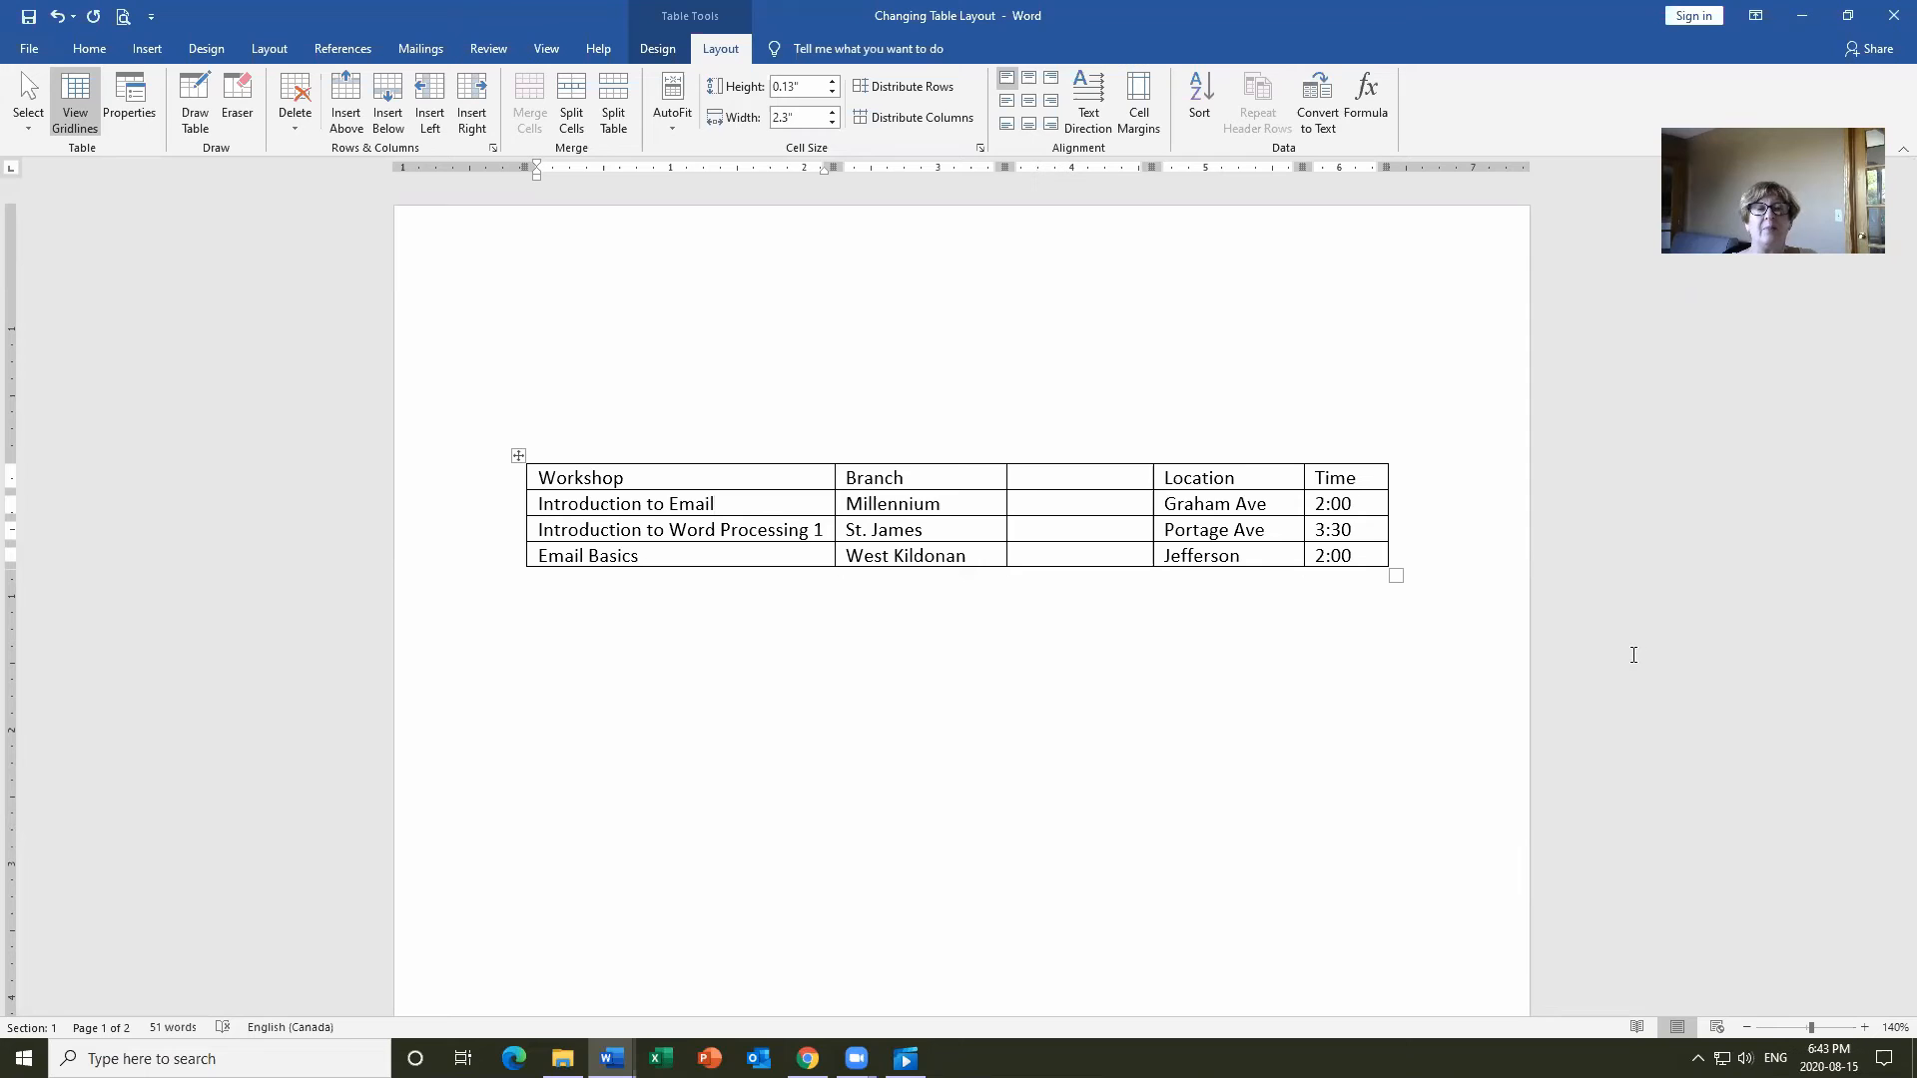
pyautogui.click(1109, 480)
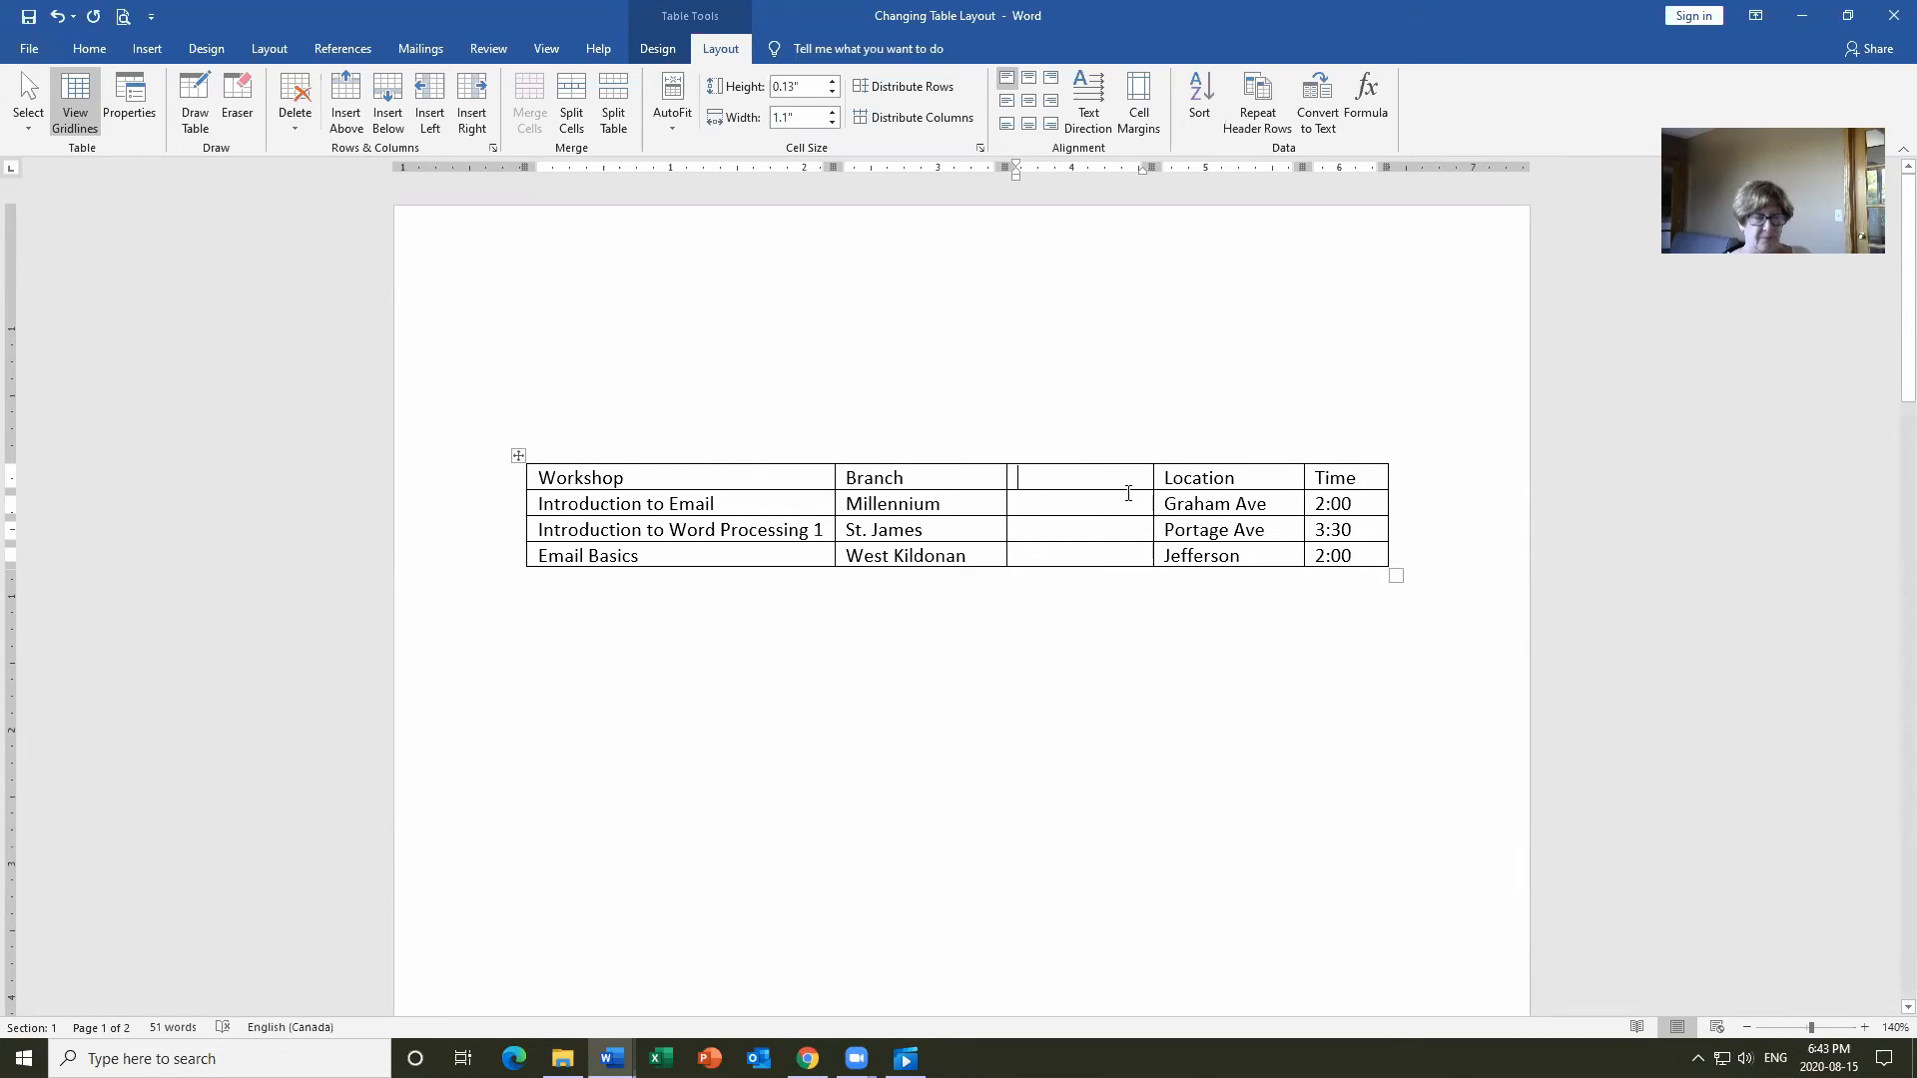
pyautogui.write('Date')
pyautogui.press('Down')
pyautogui.press('Left')
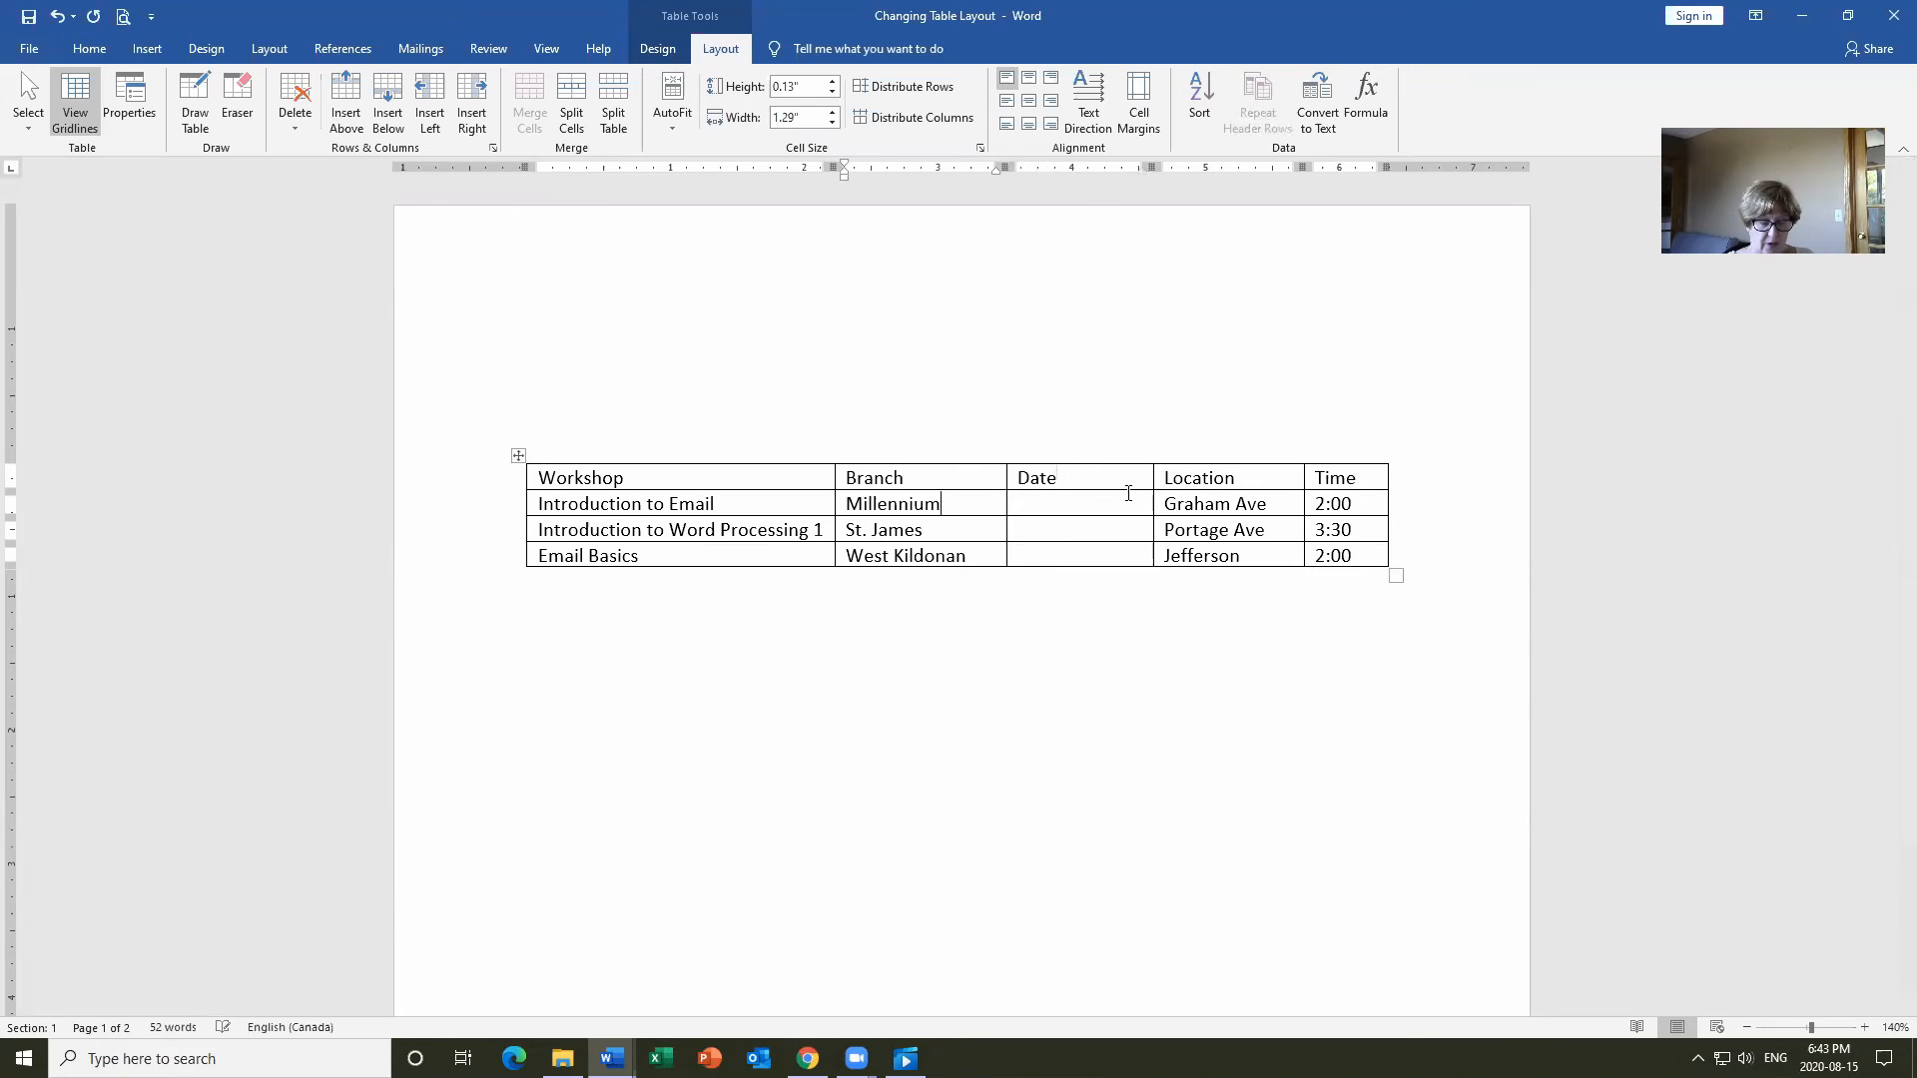
pyautogui.write('Ja')
pyautogui.press('BackSpace')
pyautogui.press('BackSpace')
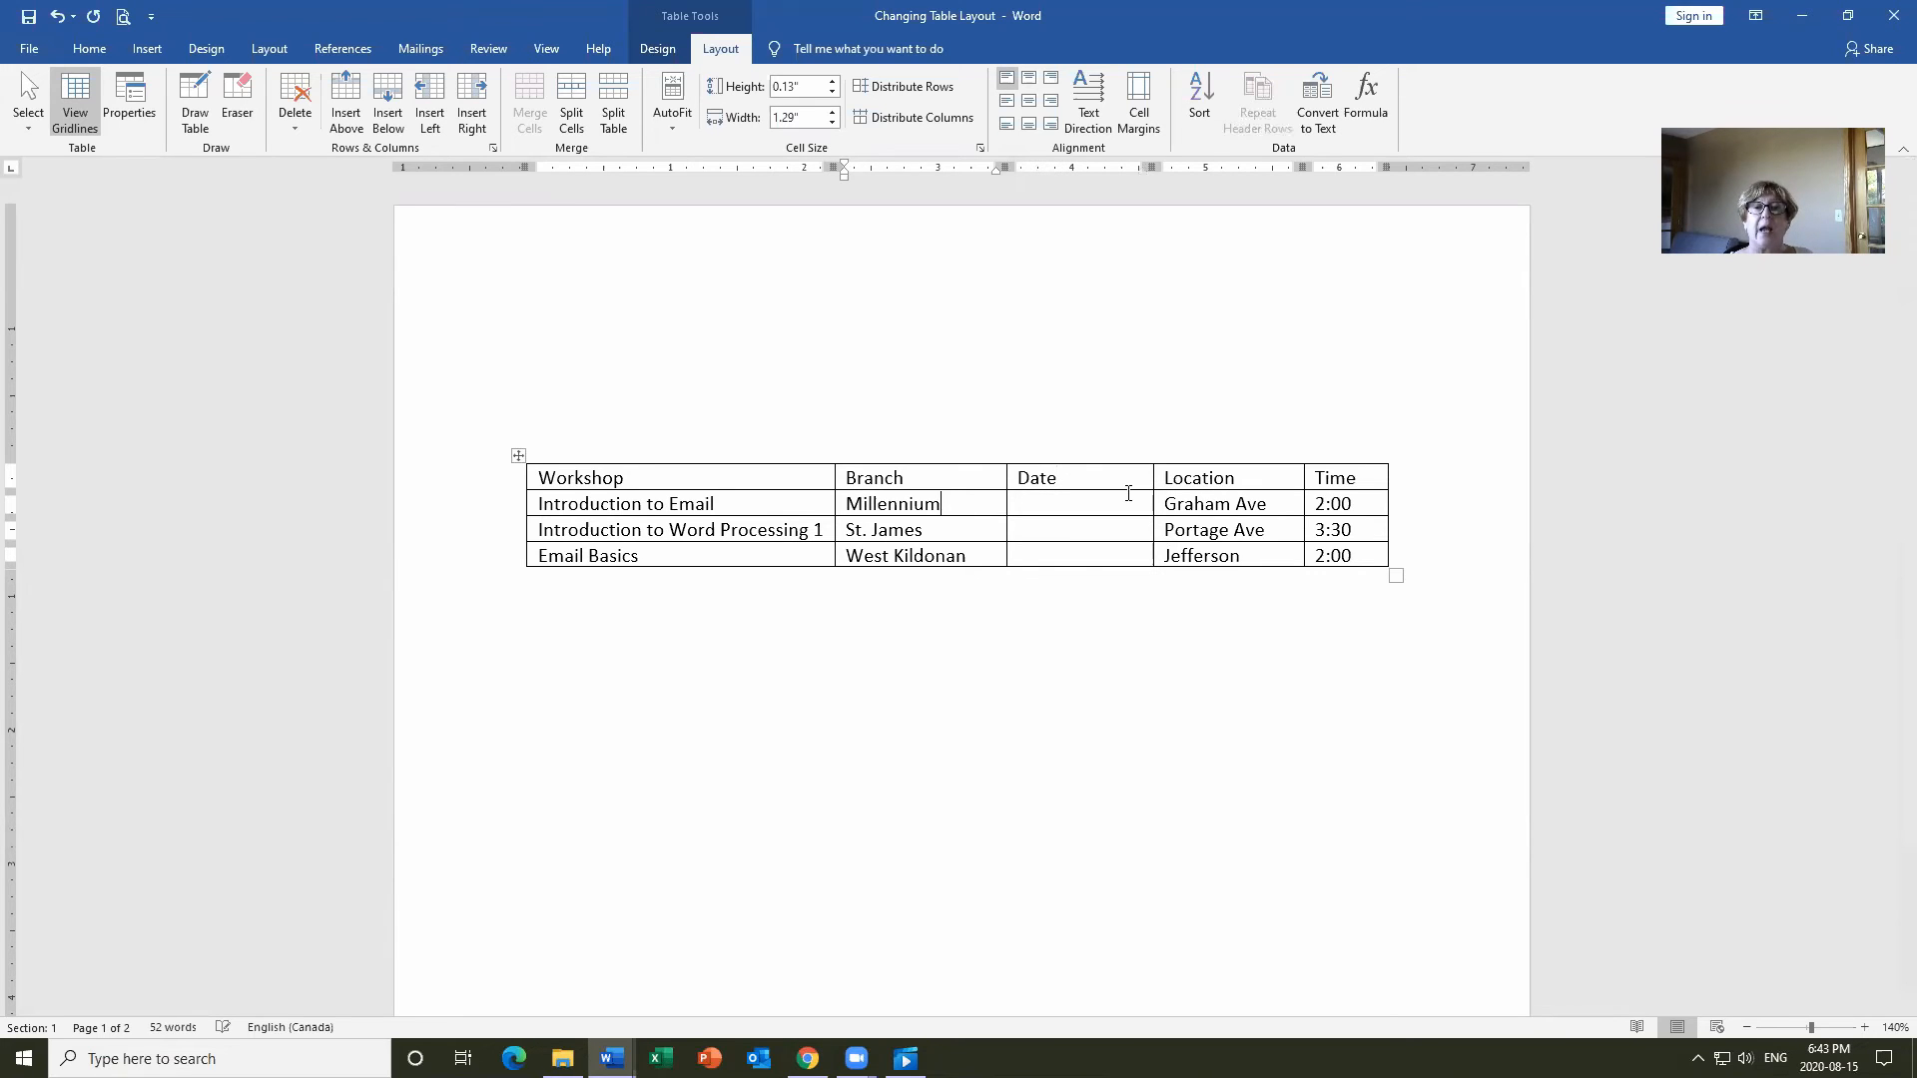
pyautogui.click(1128, 493)
pyautogui.write('J')
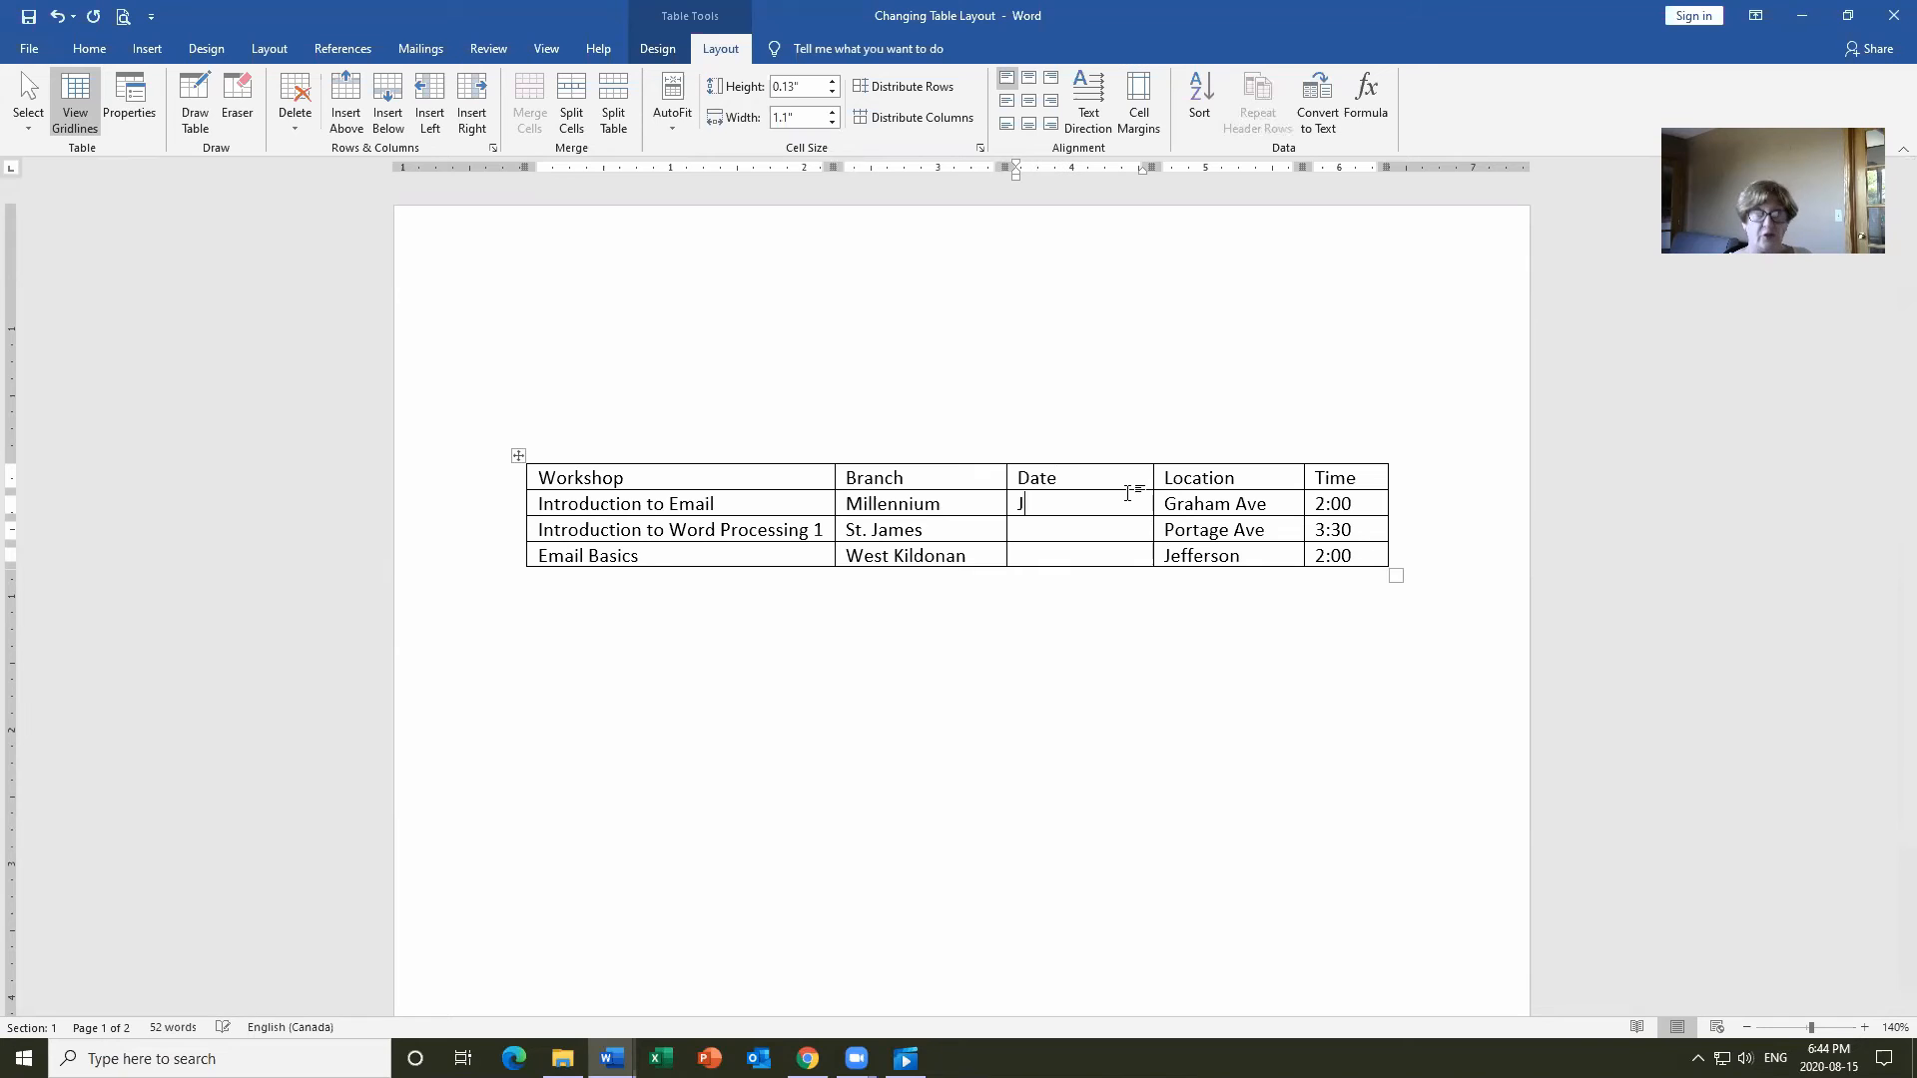
pyautogui.write('anuary 2')
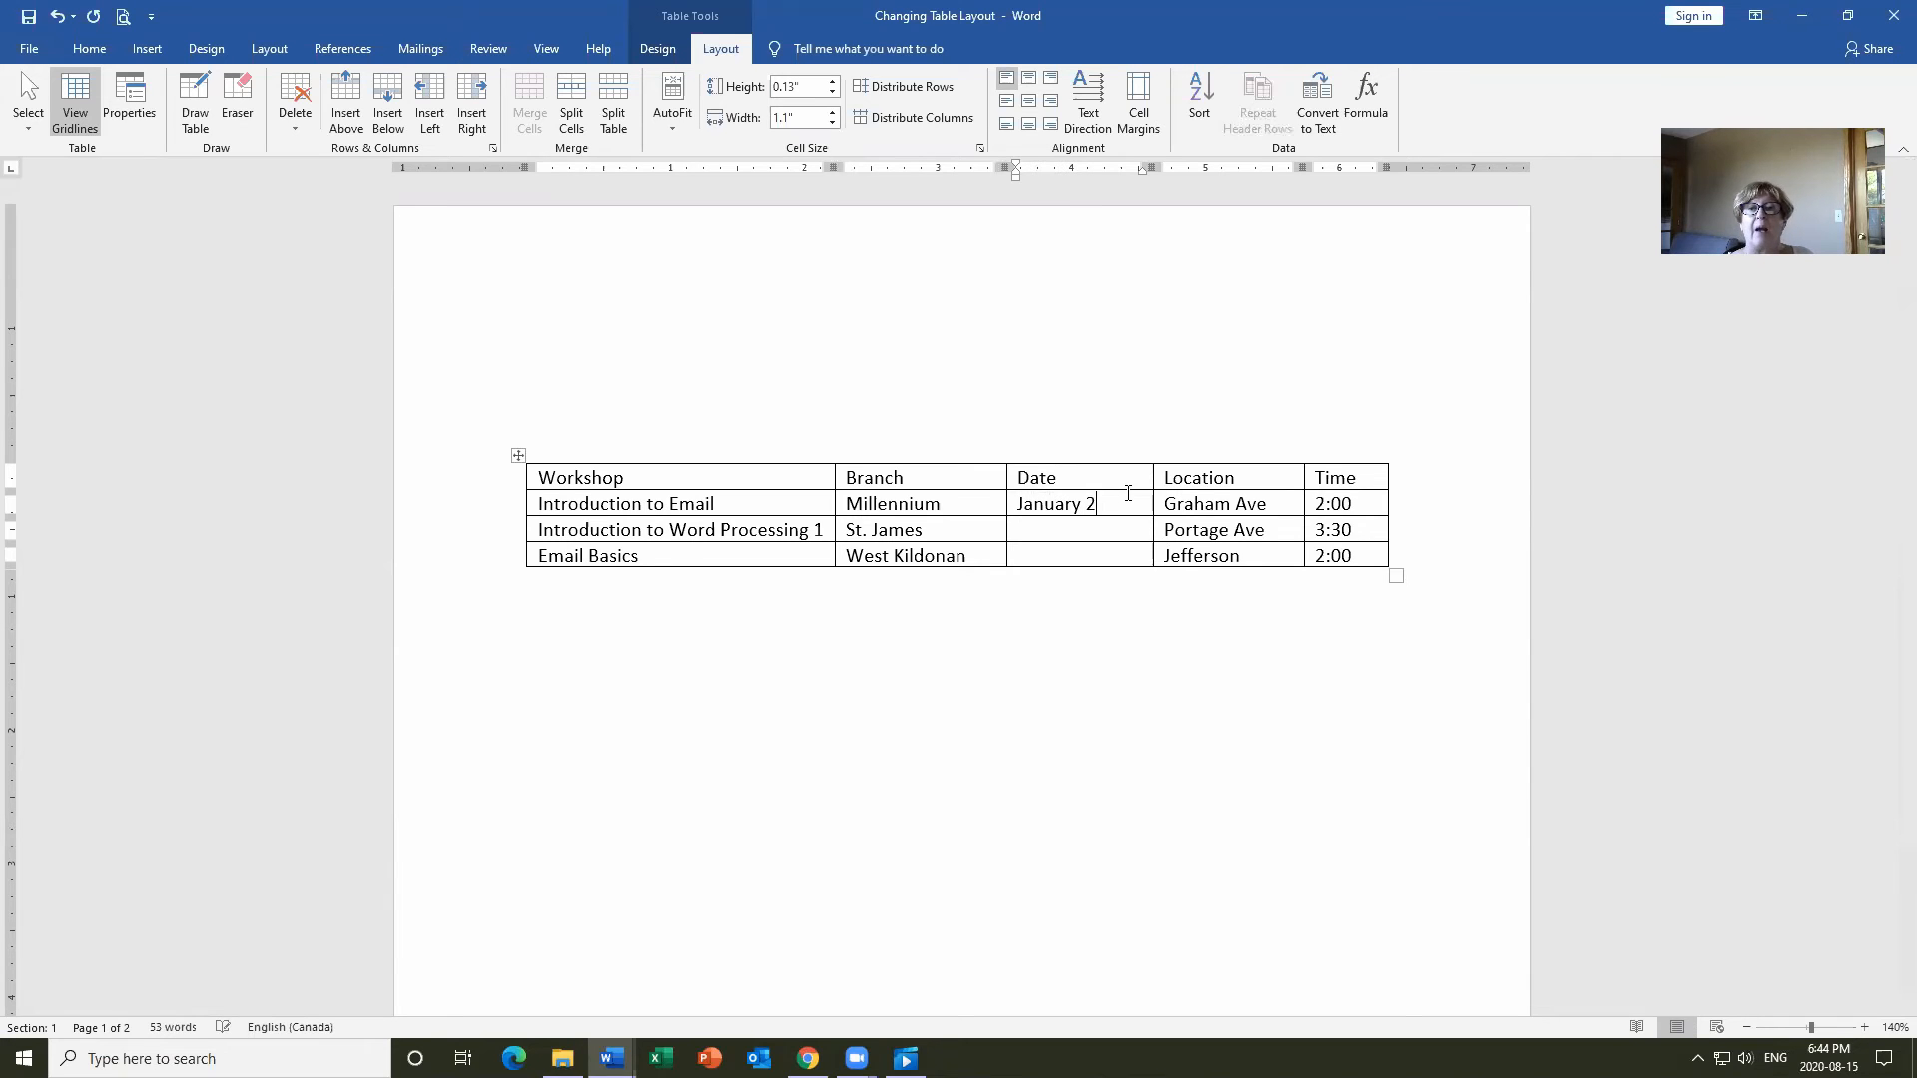
pyautogui.write('4January')
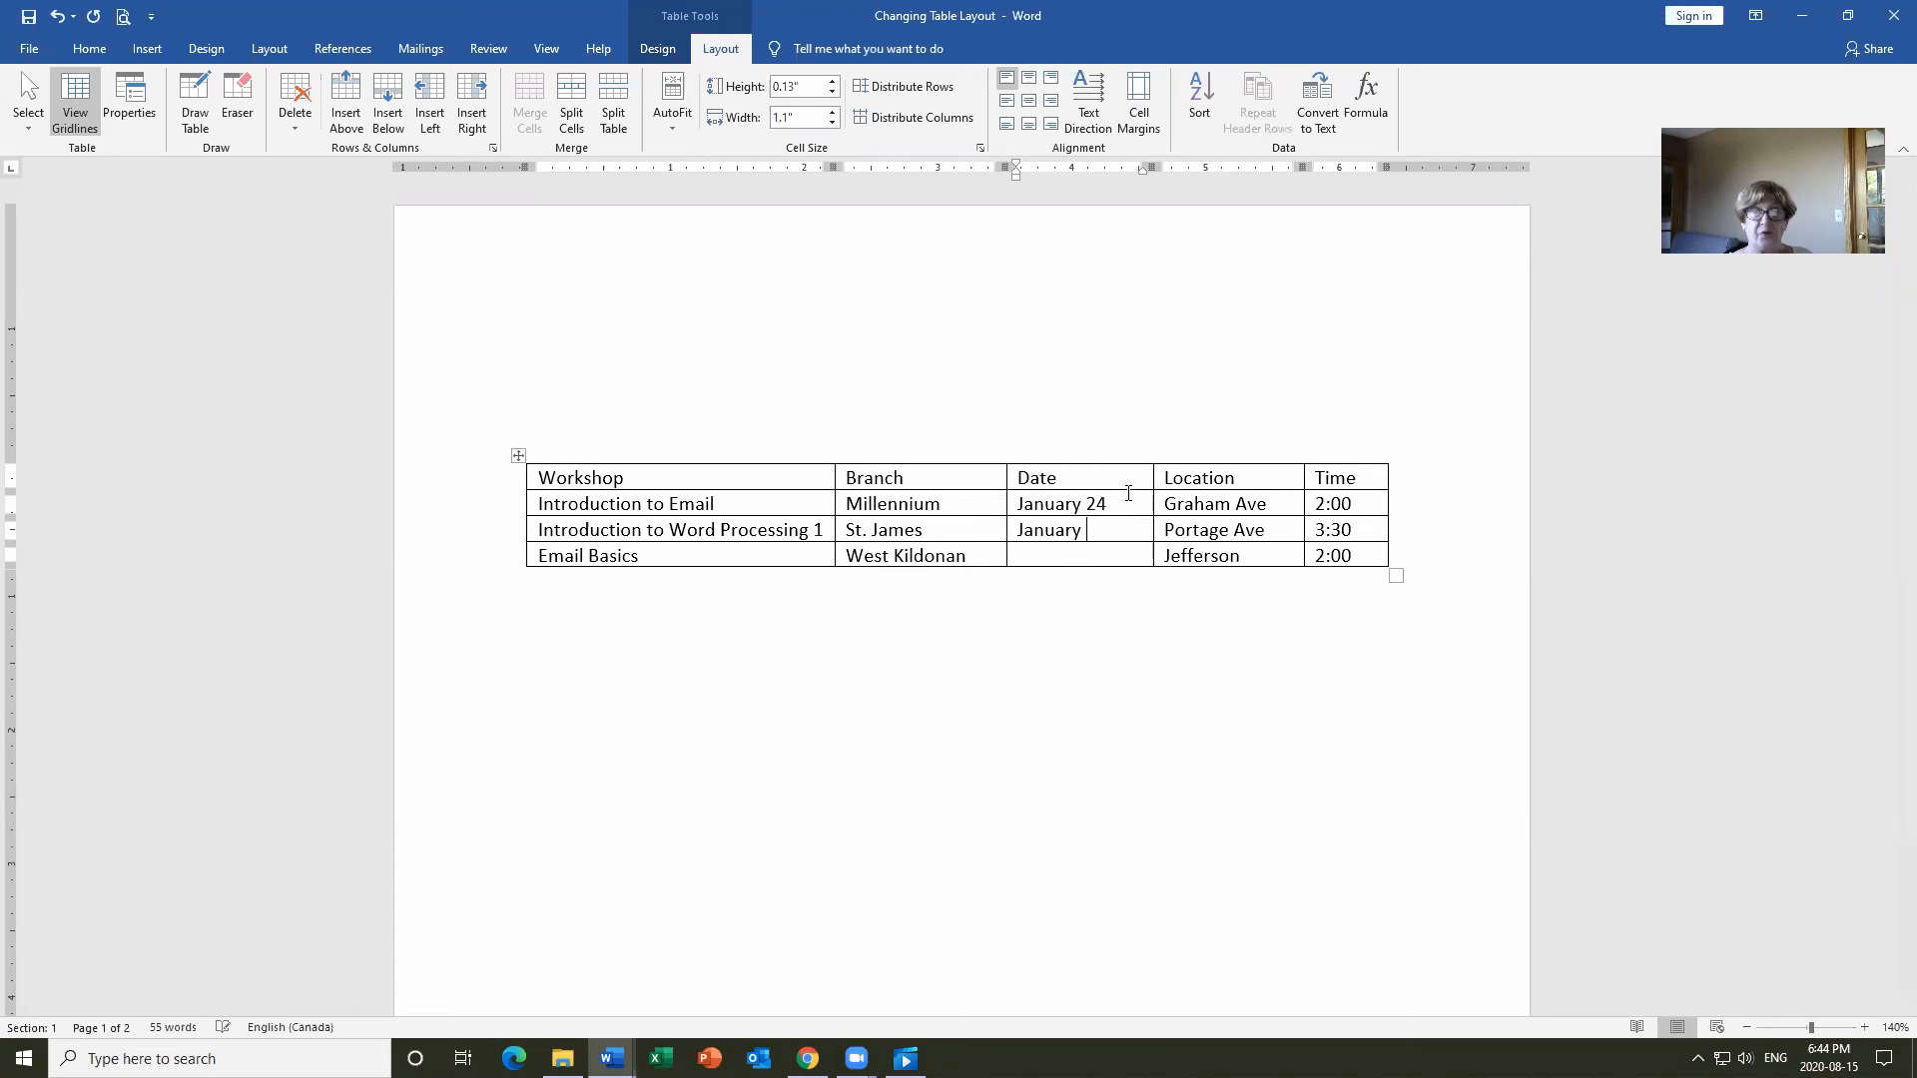
pyautogui.write(' 5')
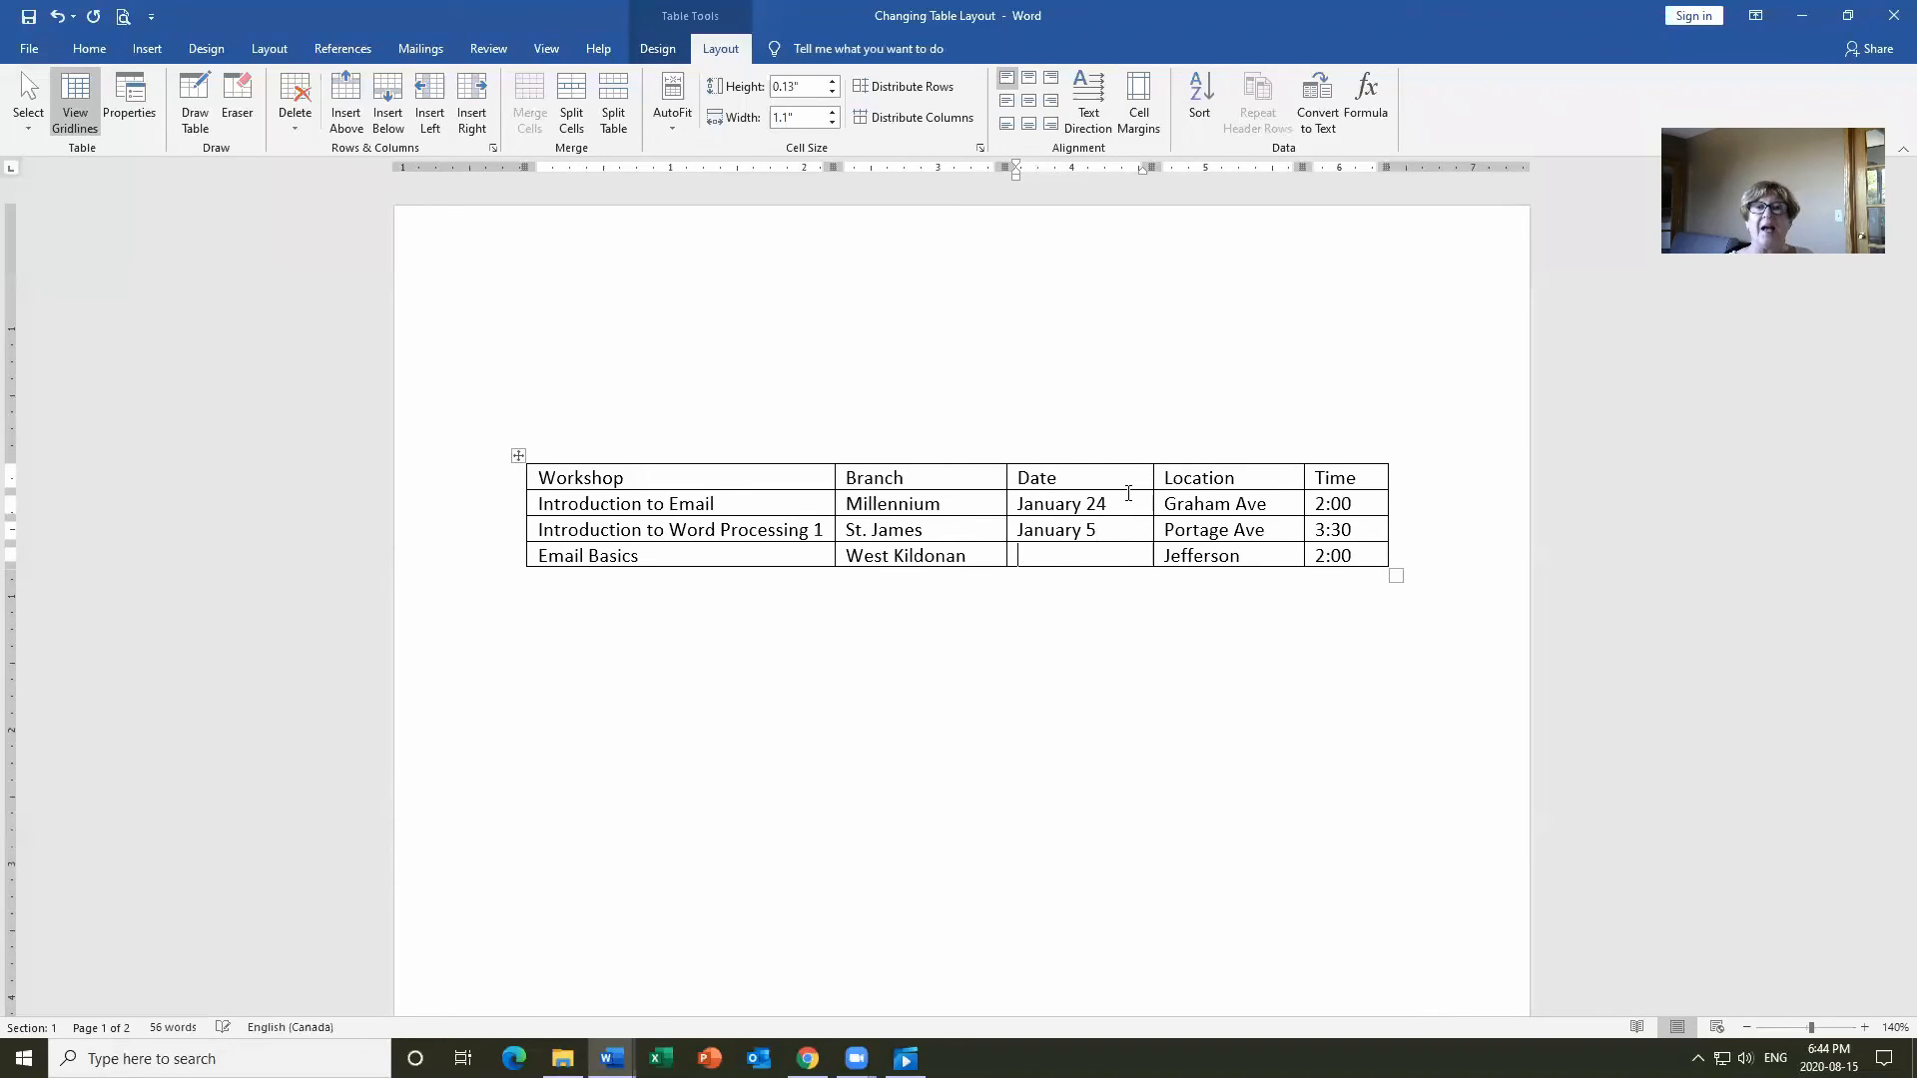
pyautogui.press('Down')
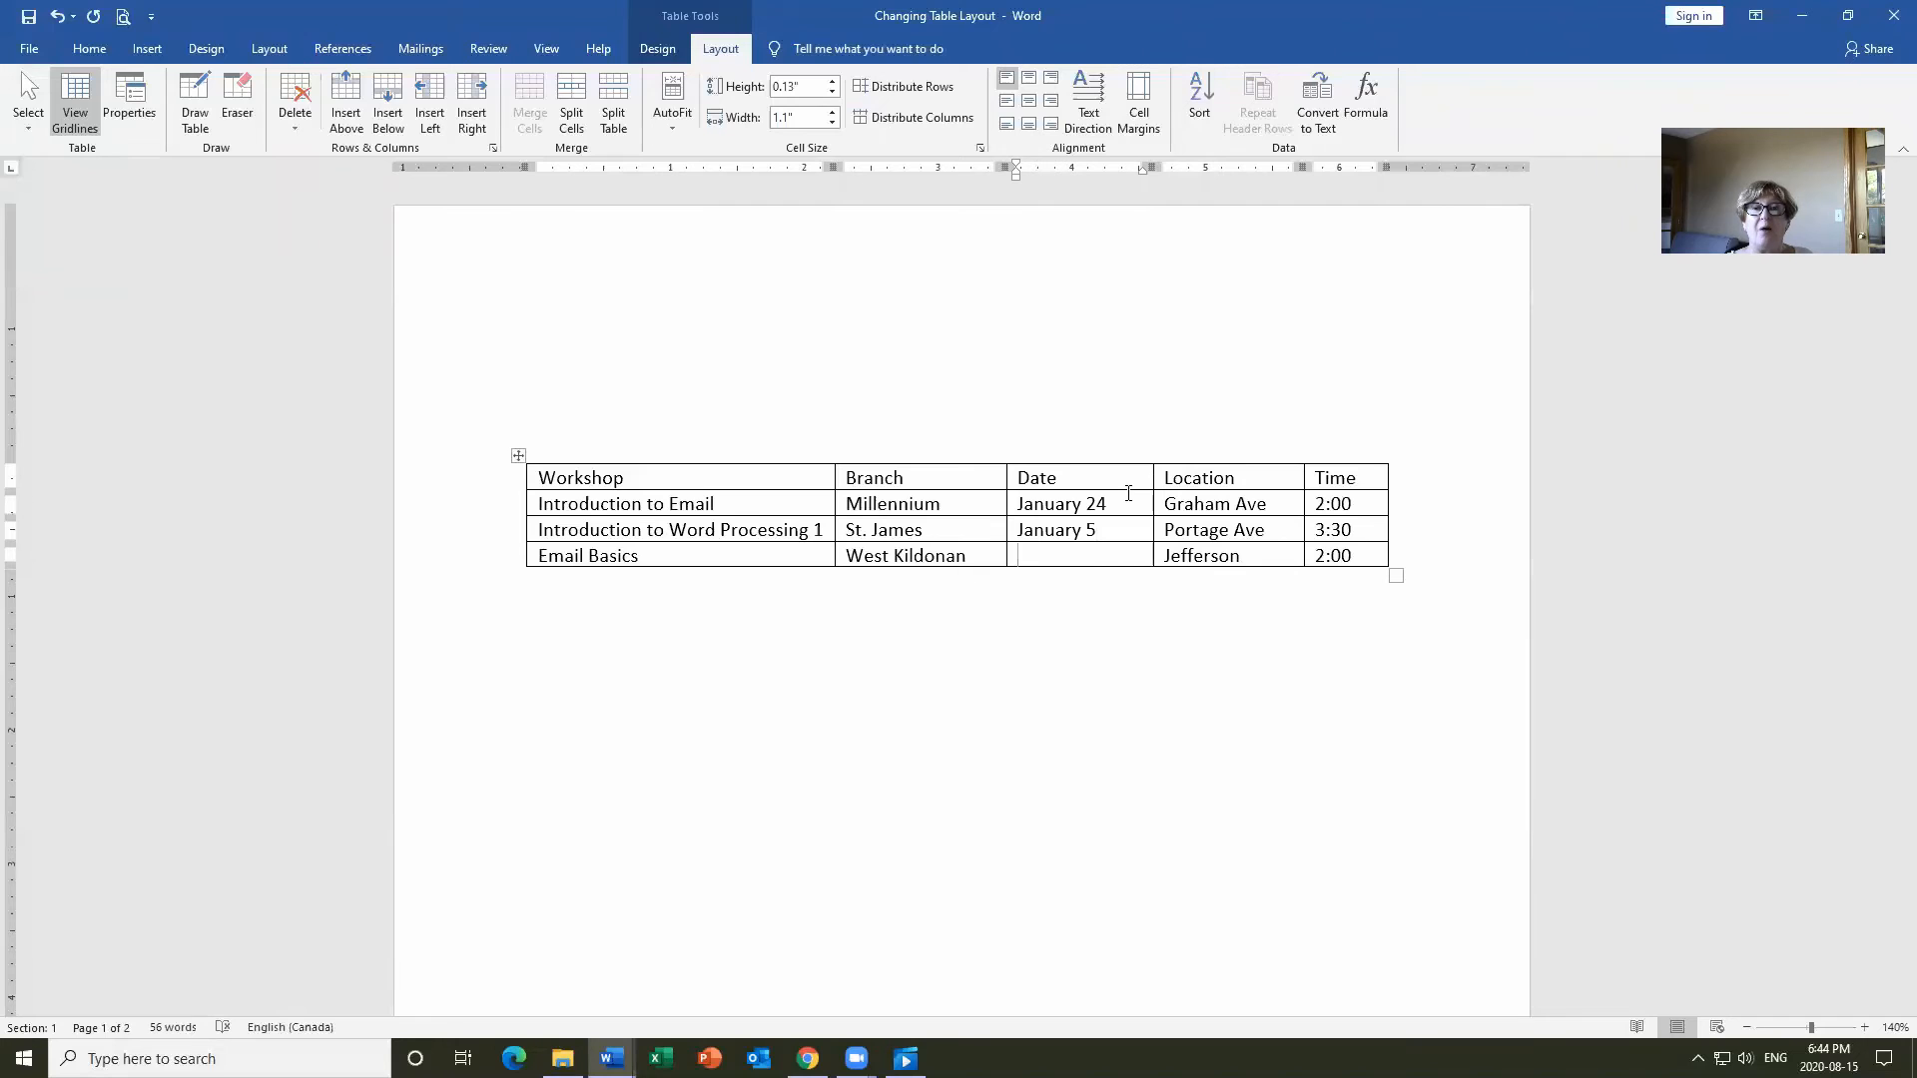
pyautogui.write('January')
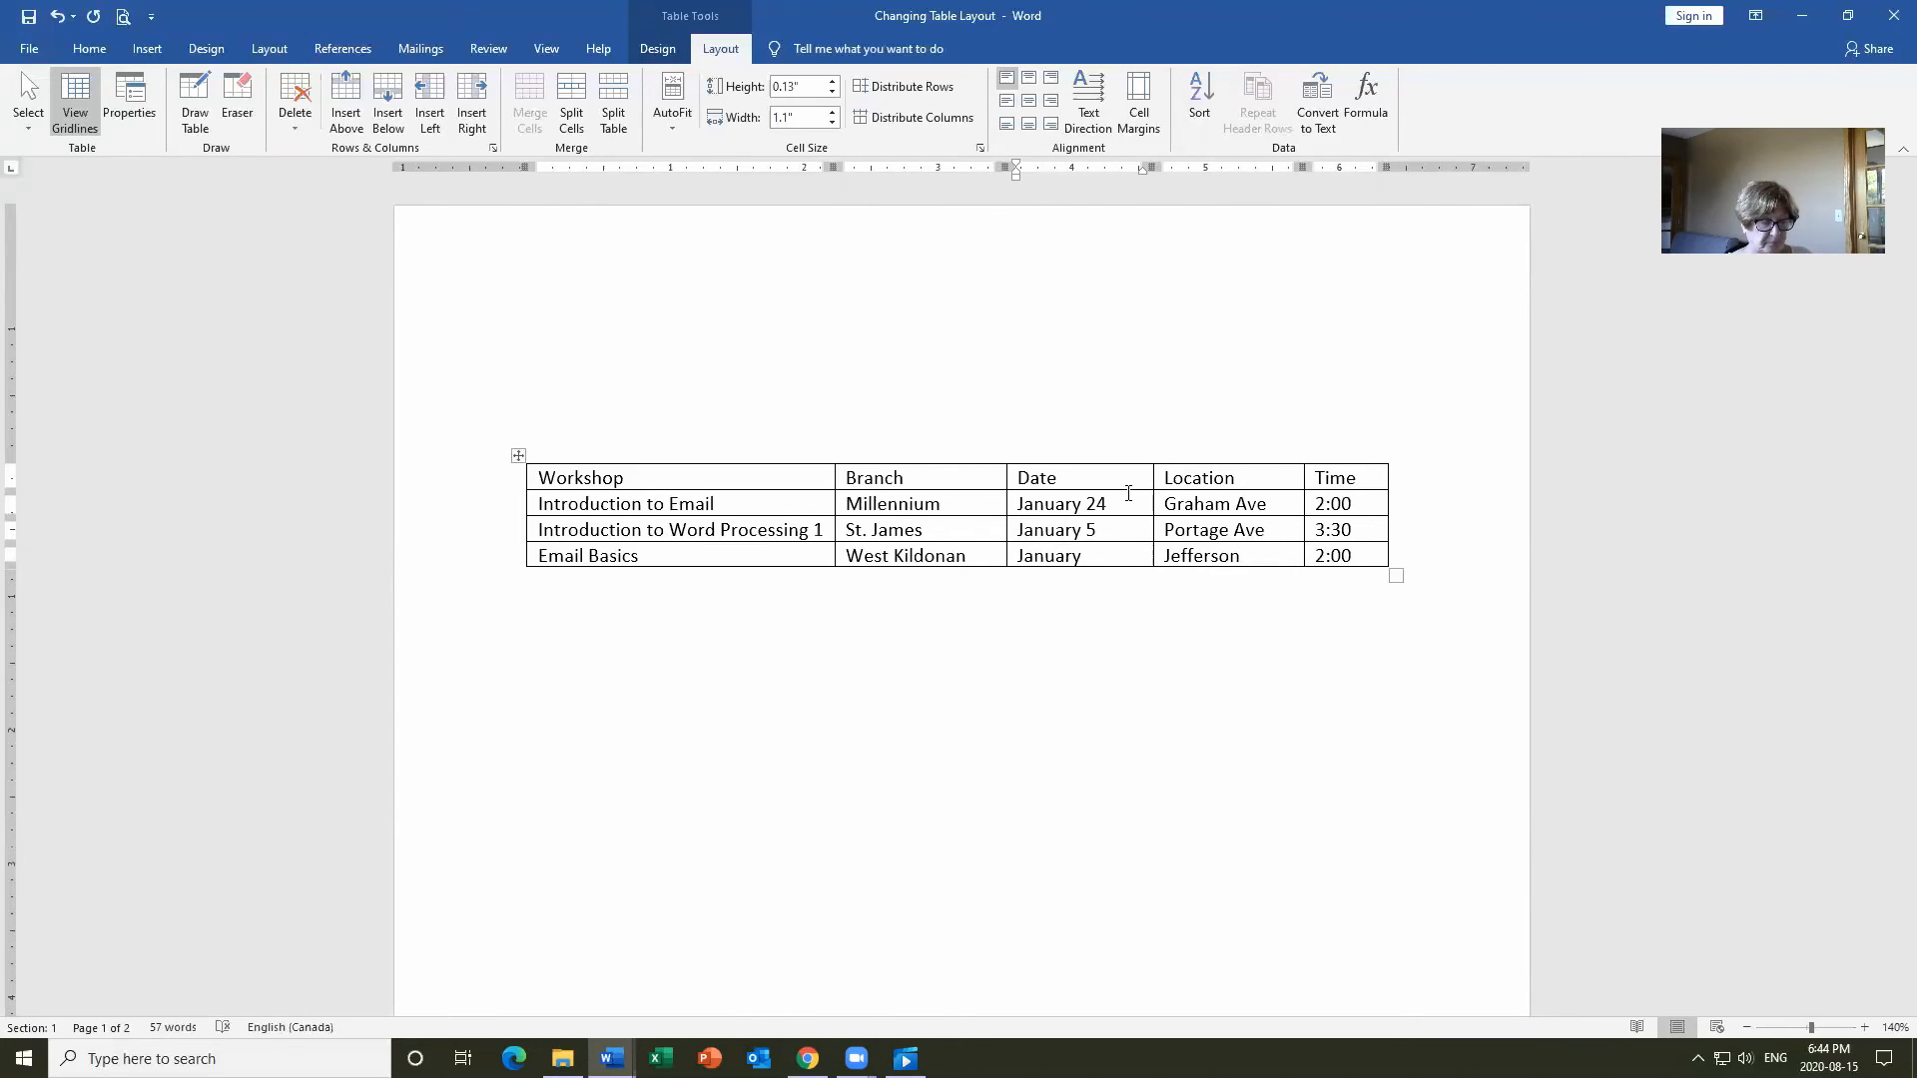
pyautogui.write(' 6')
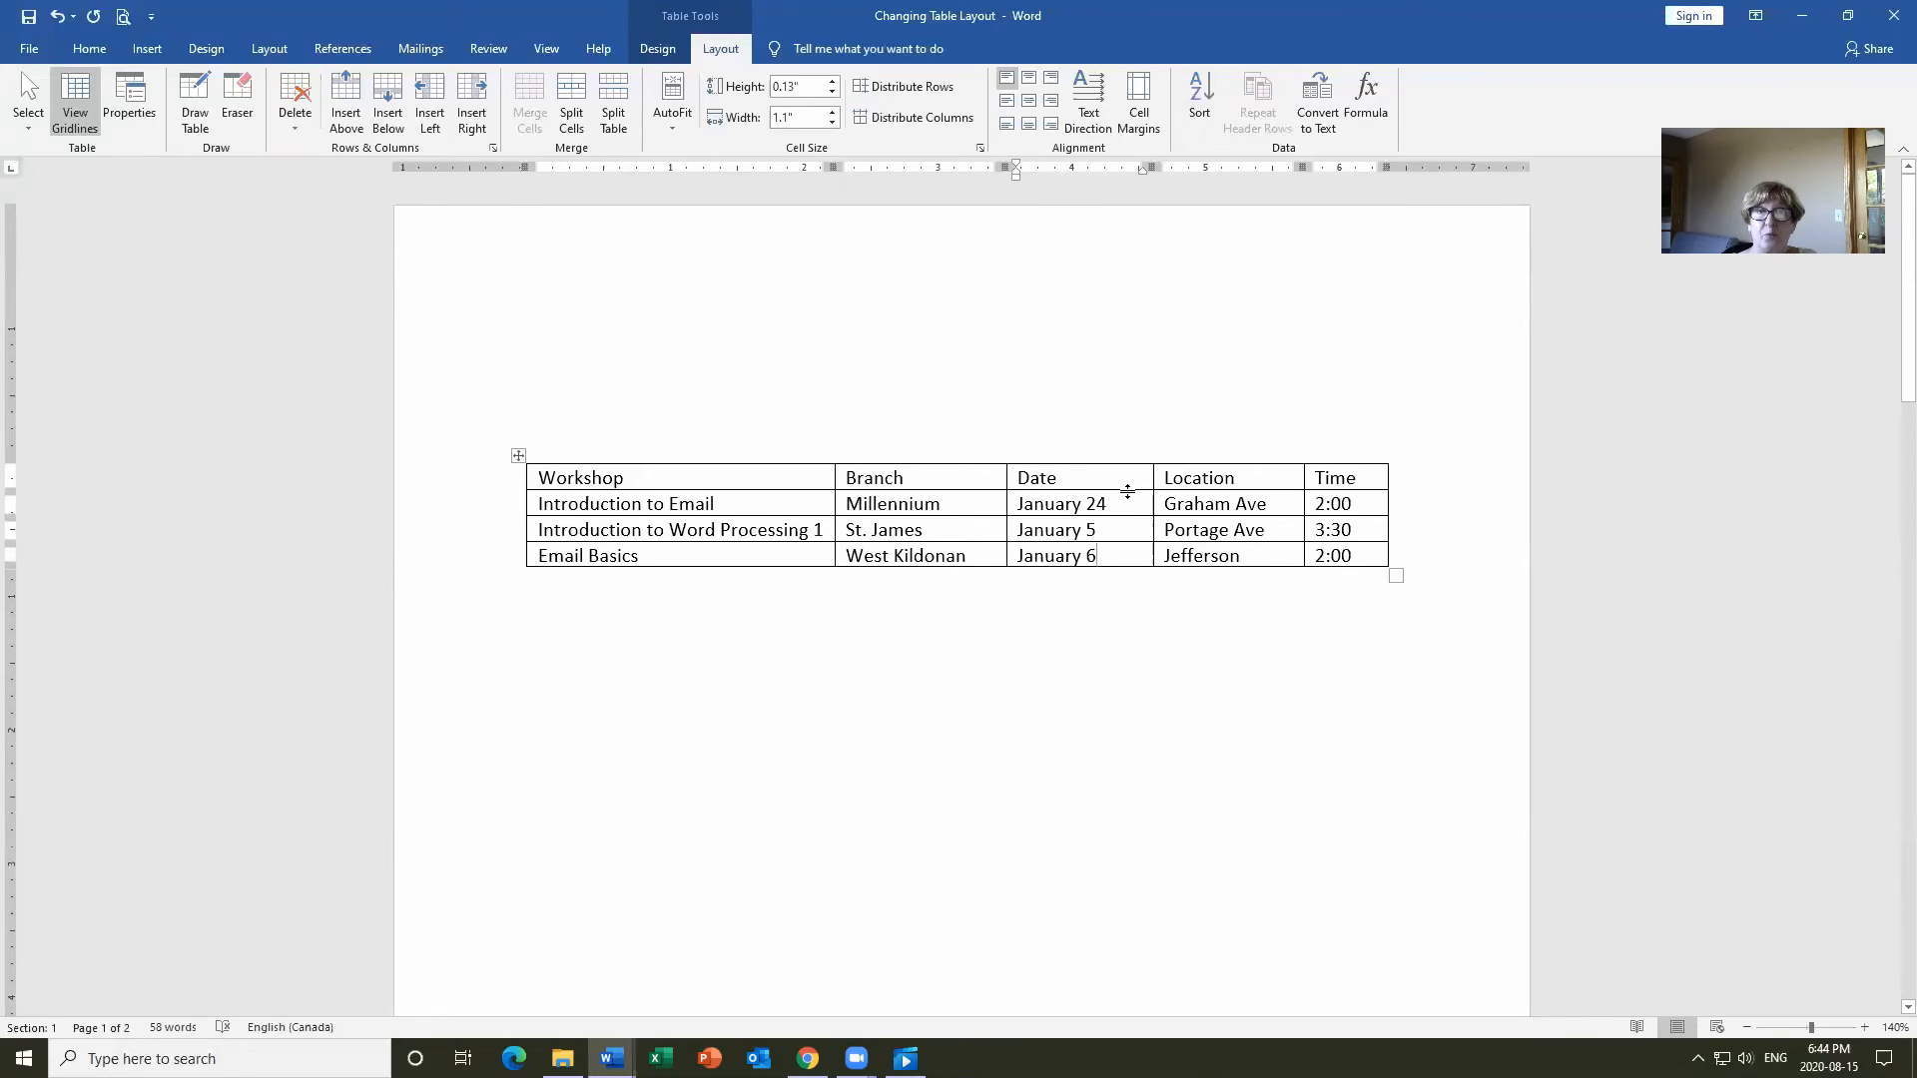
pyautogui.click(965, 496)
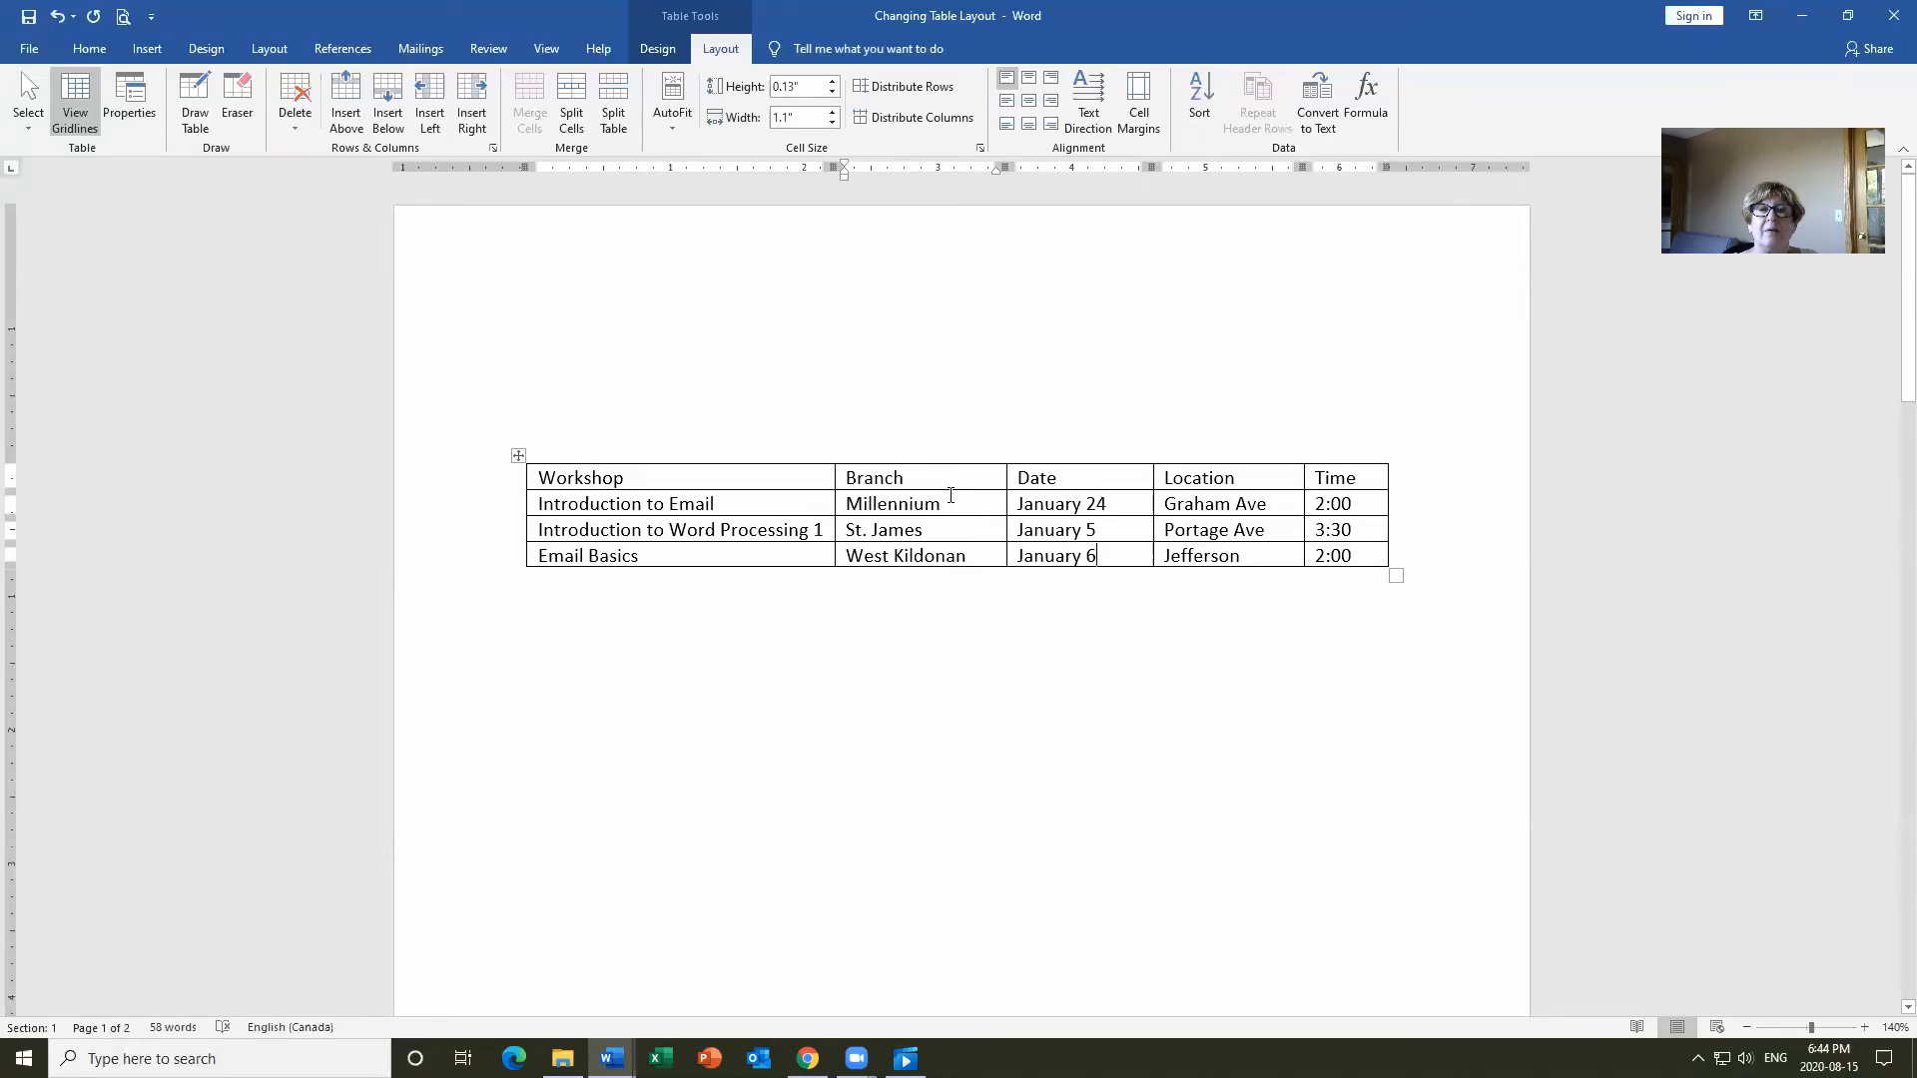
pyautogui.click(928, 484)
# Drag the header row's bottom border down to make the header row taller.
pyautogui.moveTo(923, 490); pyautogui.dragTo(919, 512)
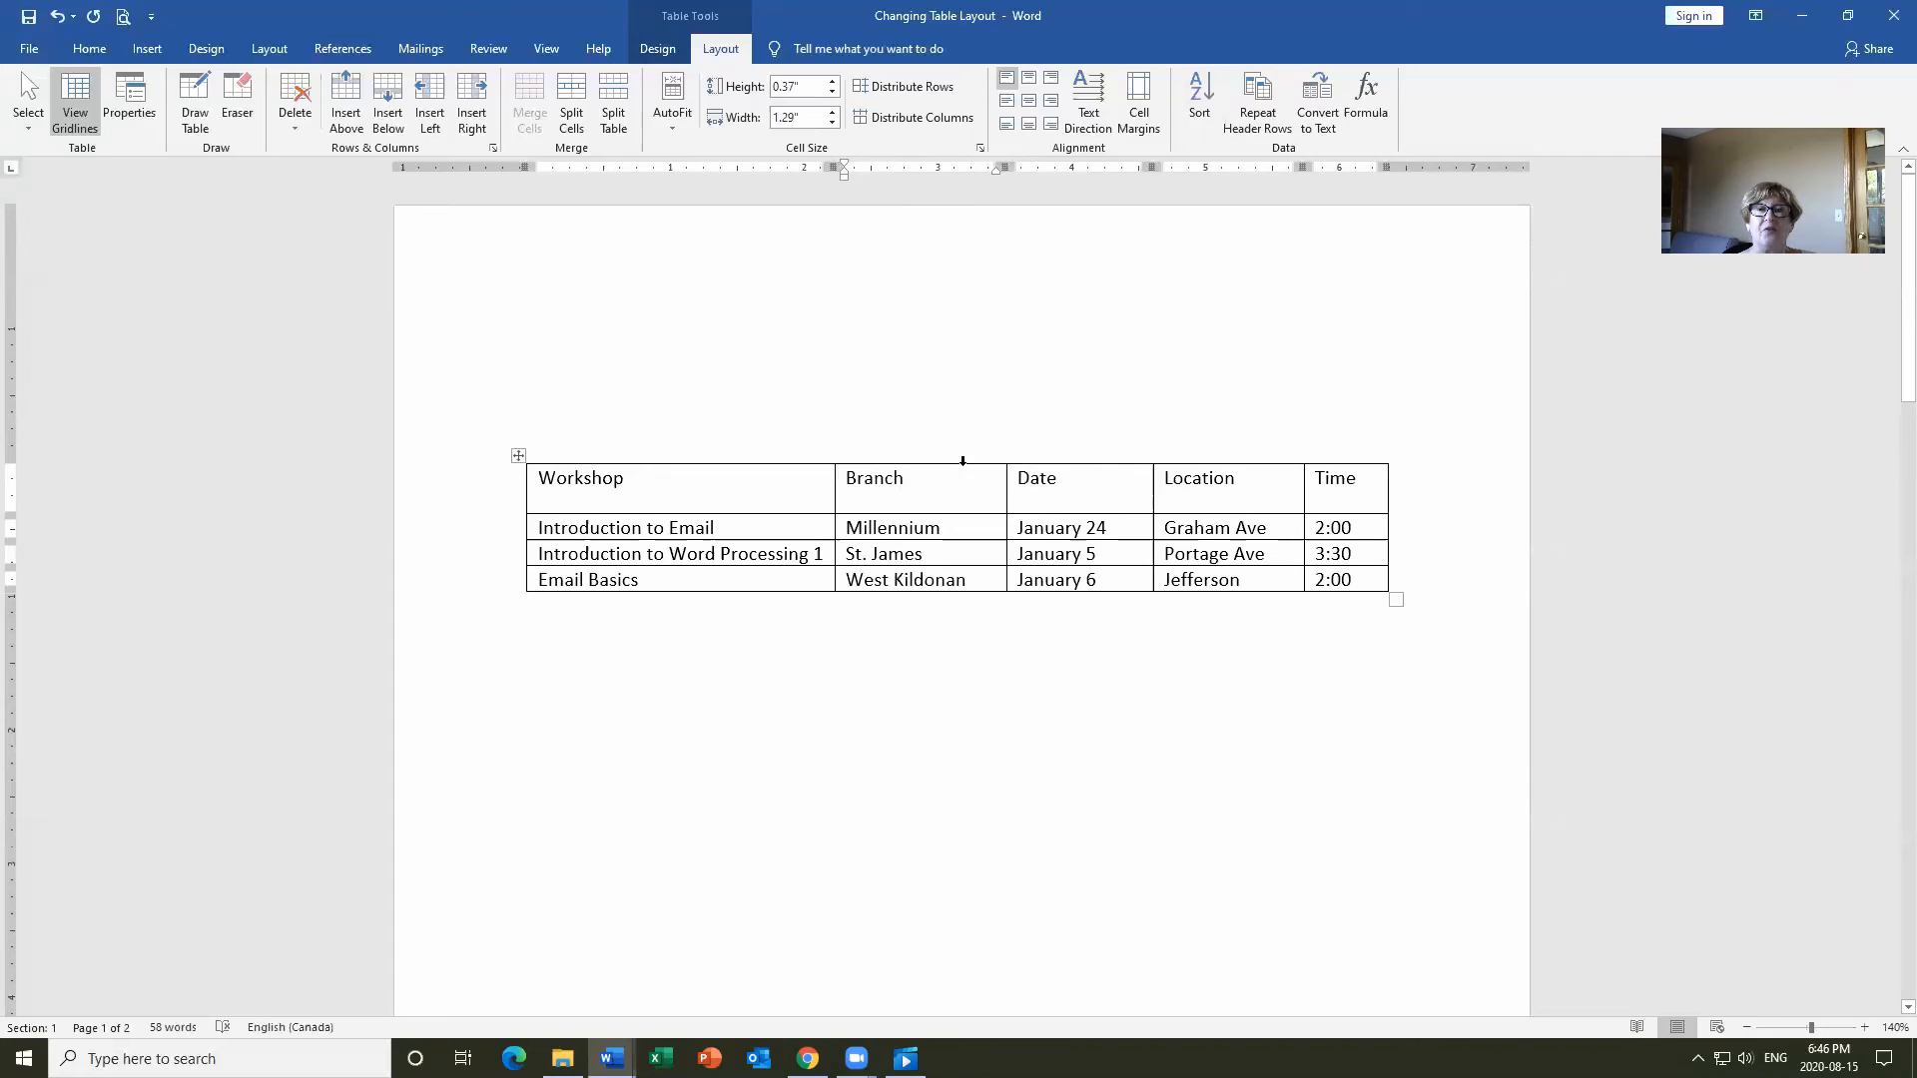
# Cut the Branch column and paste it in front of Workshop as the table's first column.
pyautogui.click(963, 461)
pyautogui.hotkey('ctrl', 'c')
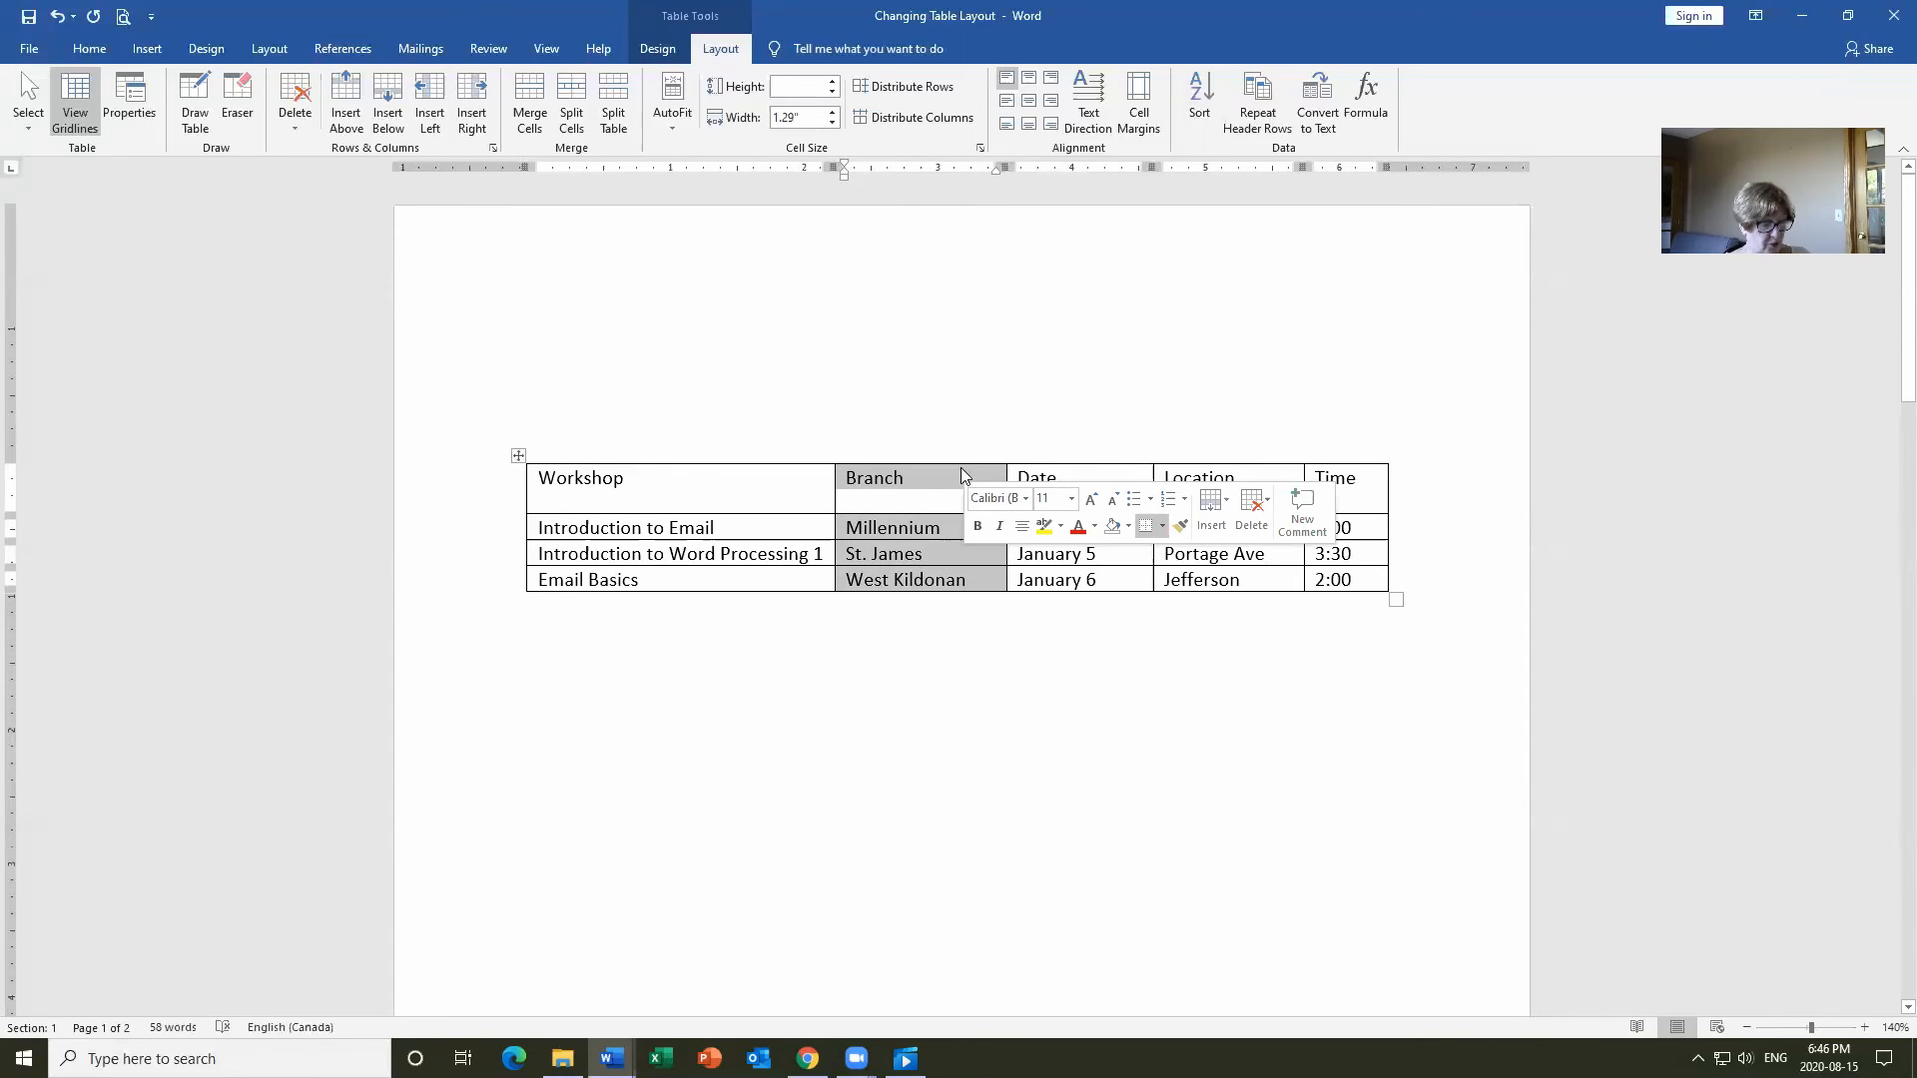
pyautogui.press('BackSpace')
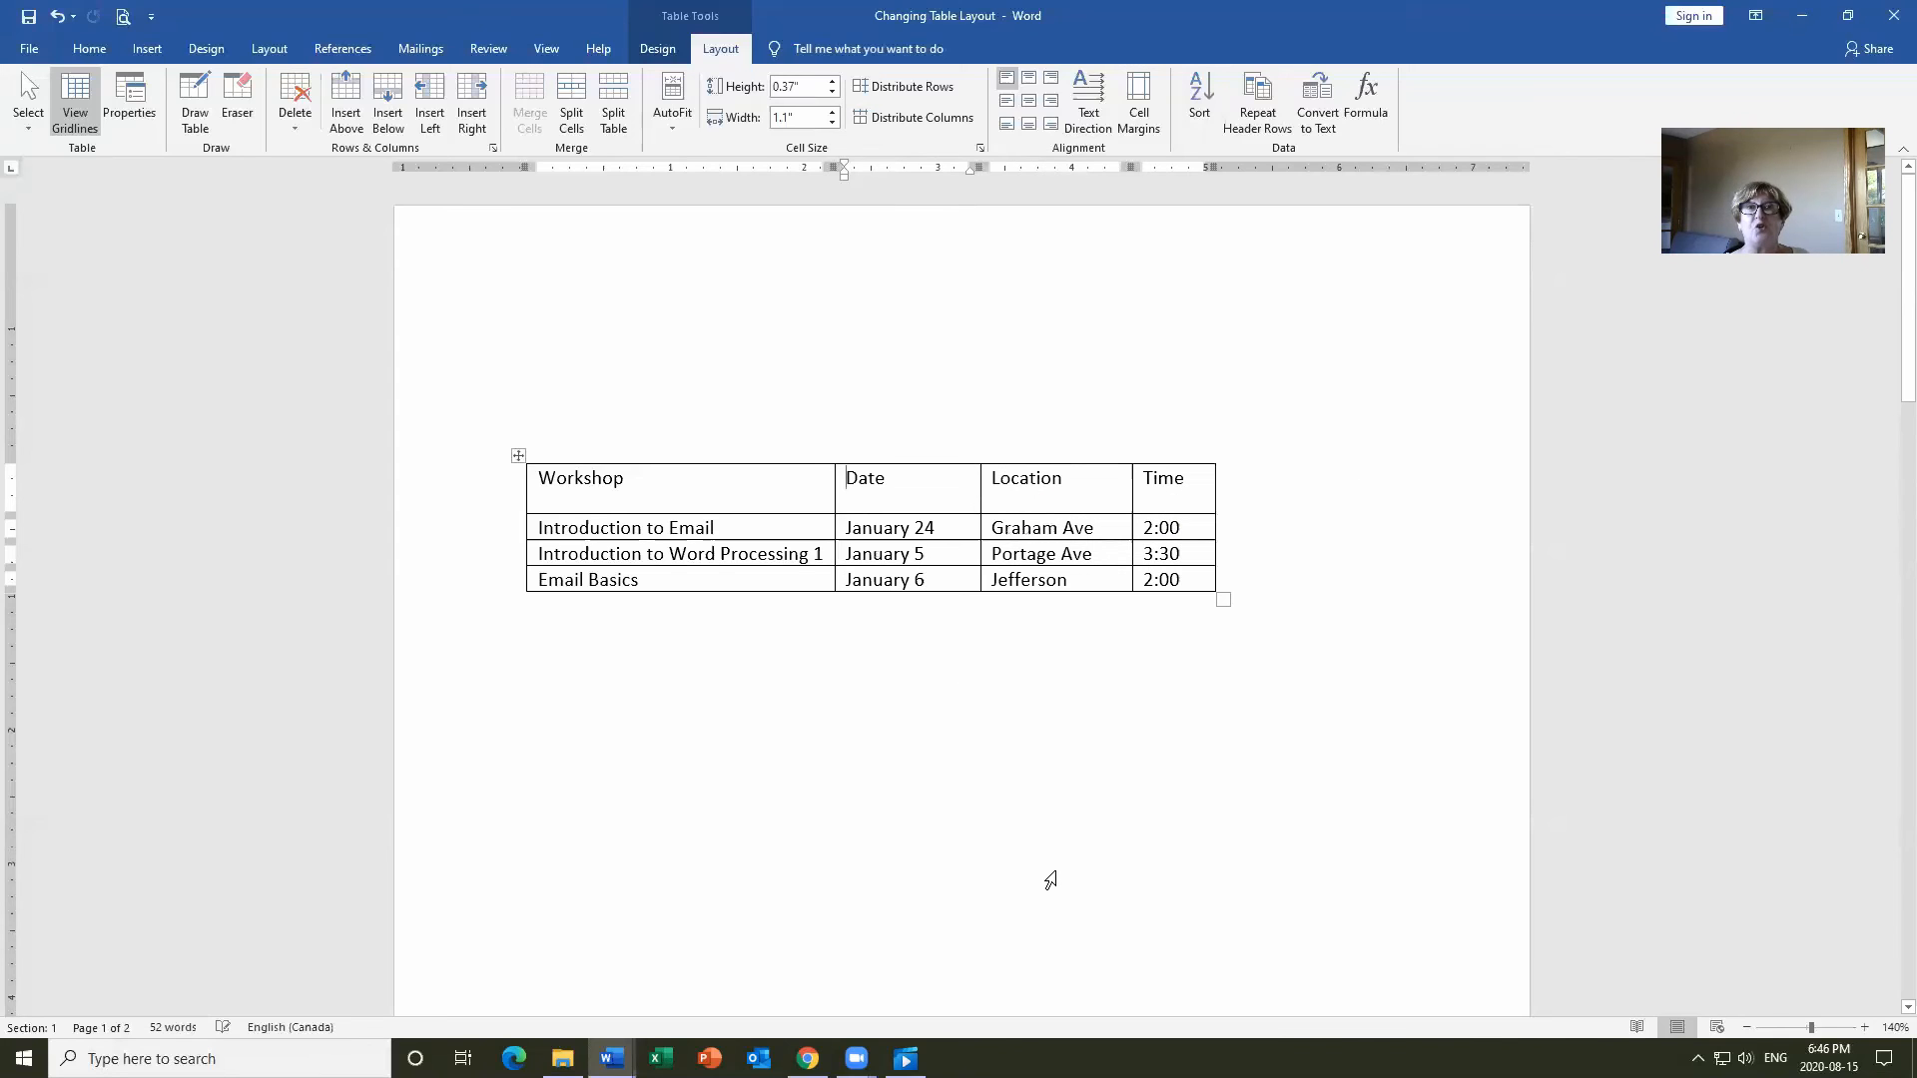
pyautogui.click(542, 480)
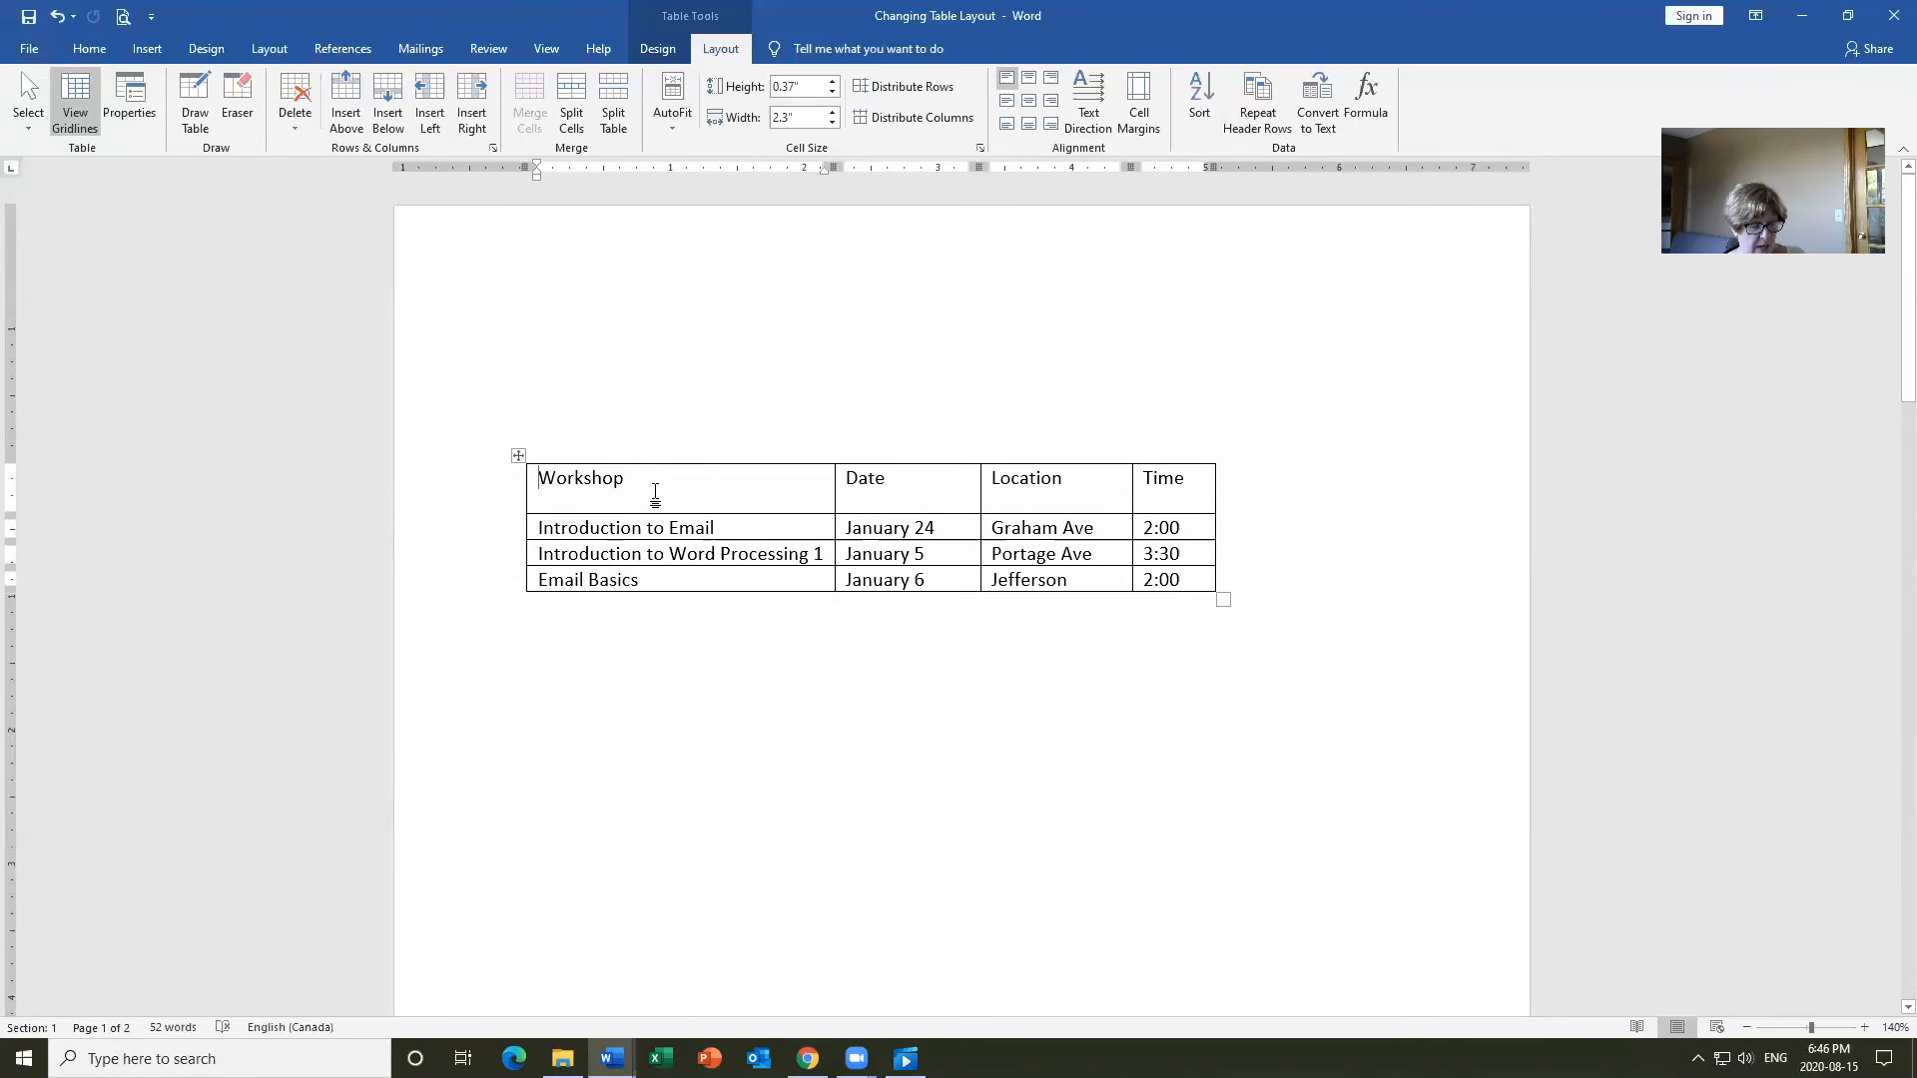
pyautogui.hotkey('ctrl', 'v')
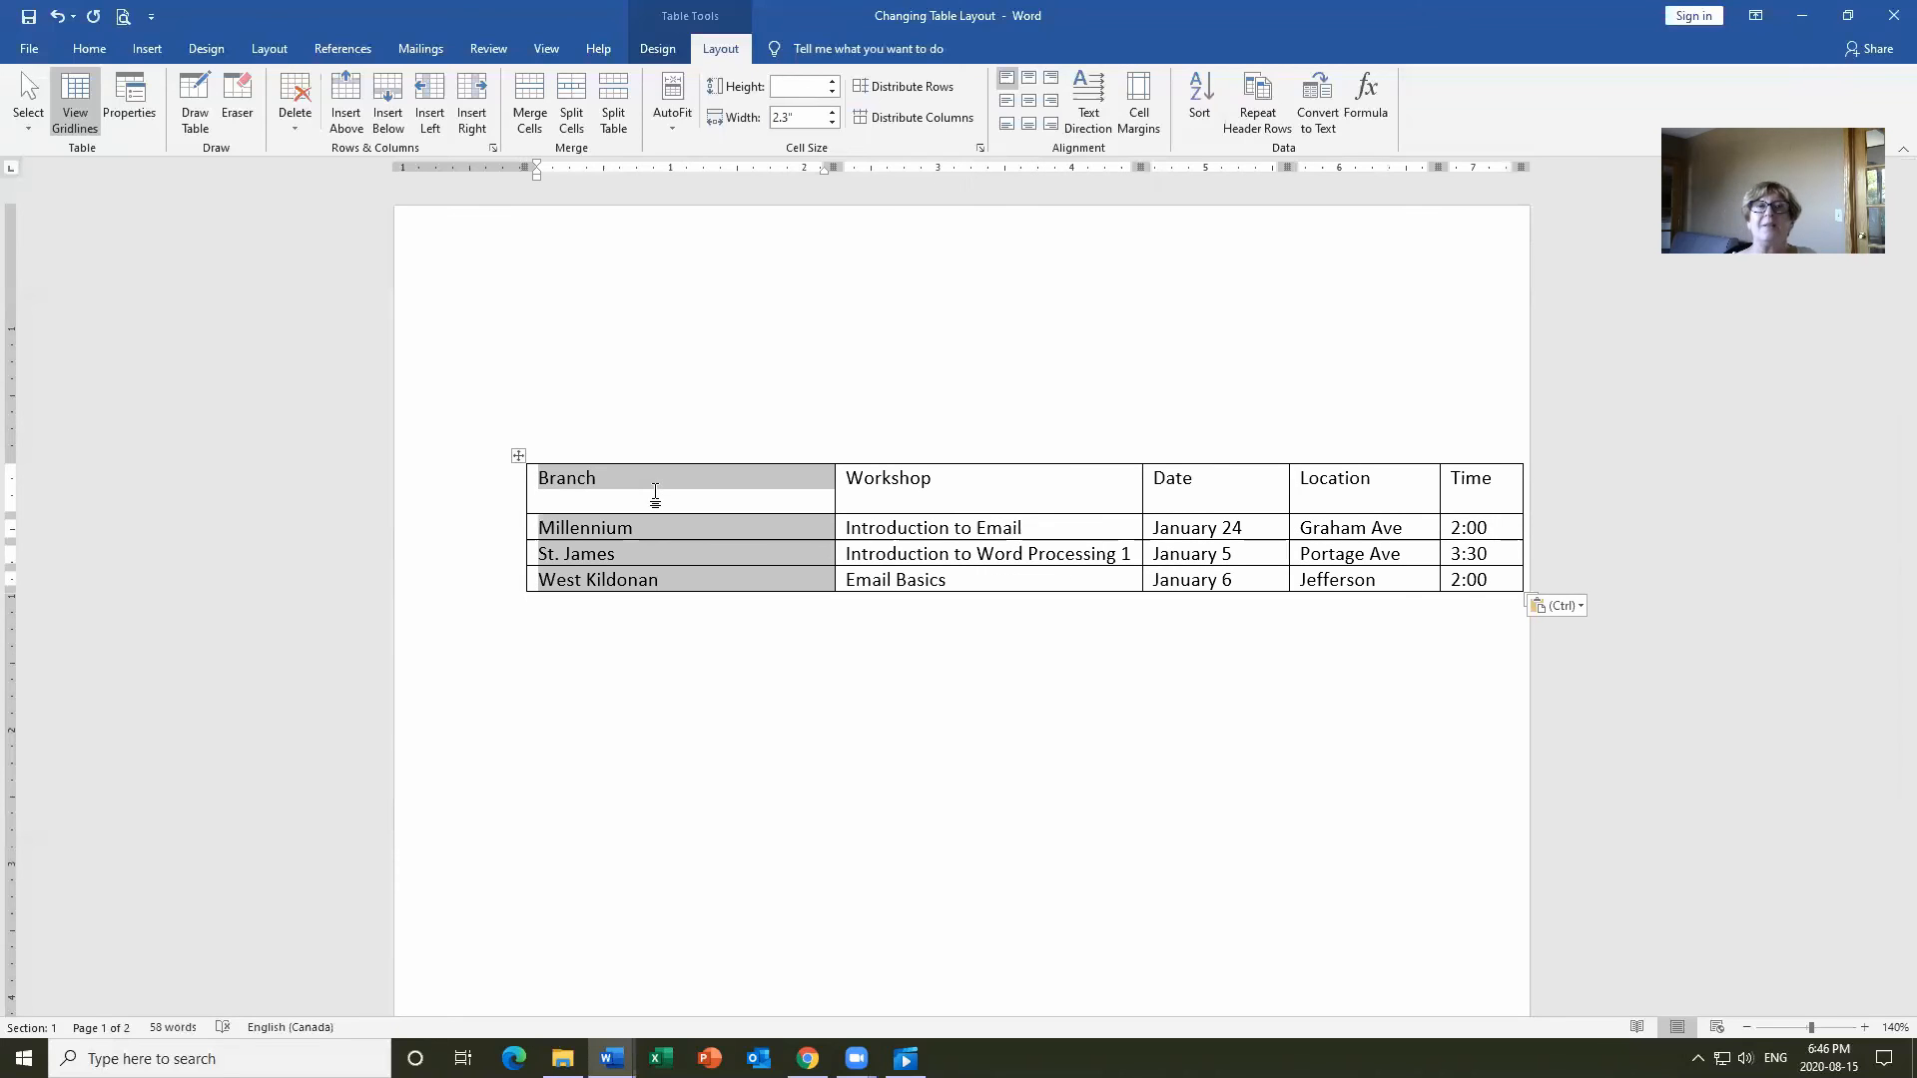
# Narrow the Branch column to 1.3 inches, then select the Location column.
pyautogui.click(685, 535)
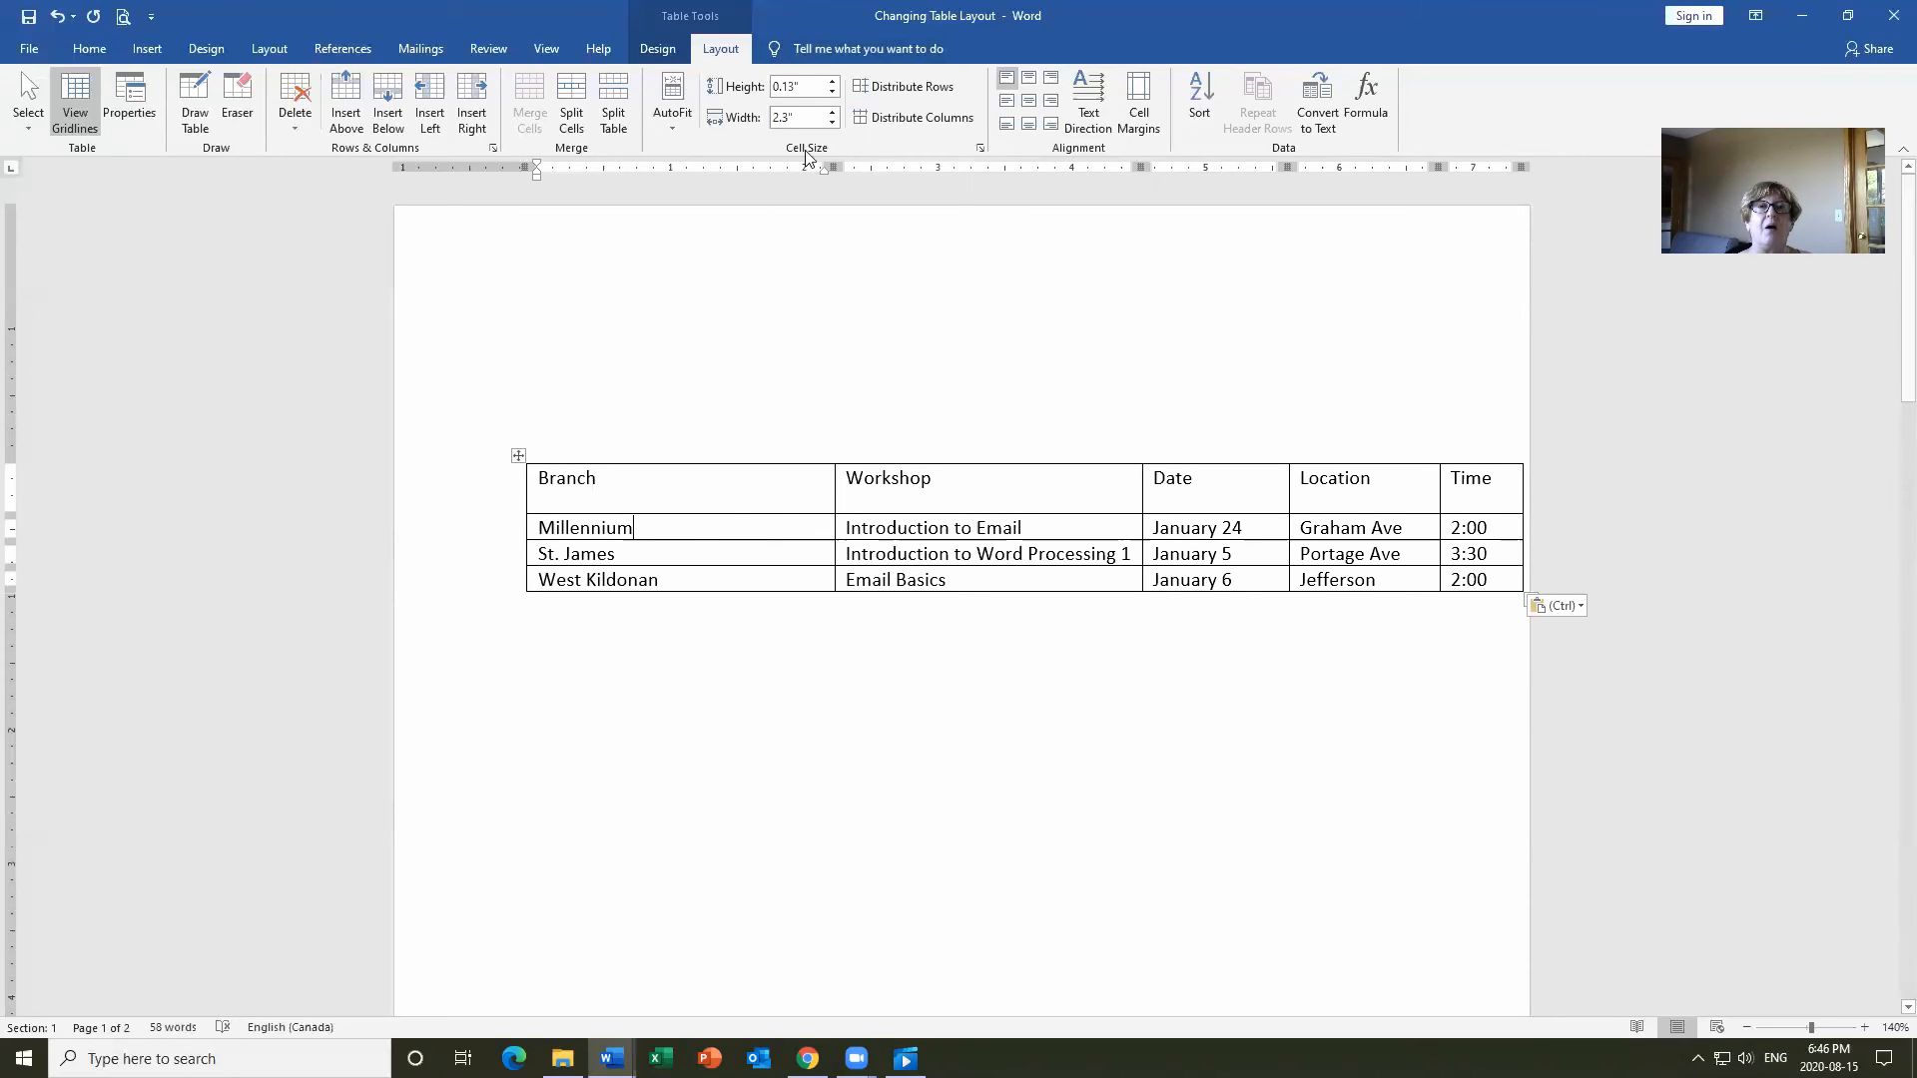
pyautogui.click(831, 123)
pyautogui.click(831, 124)
pyautogui.click(831, 124)
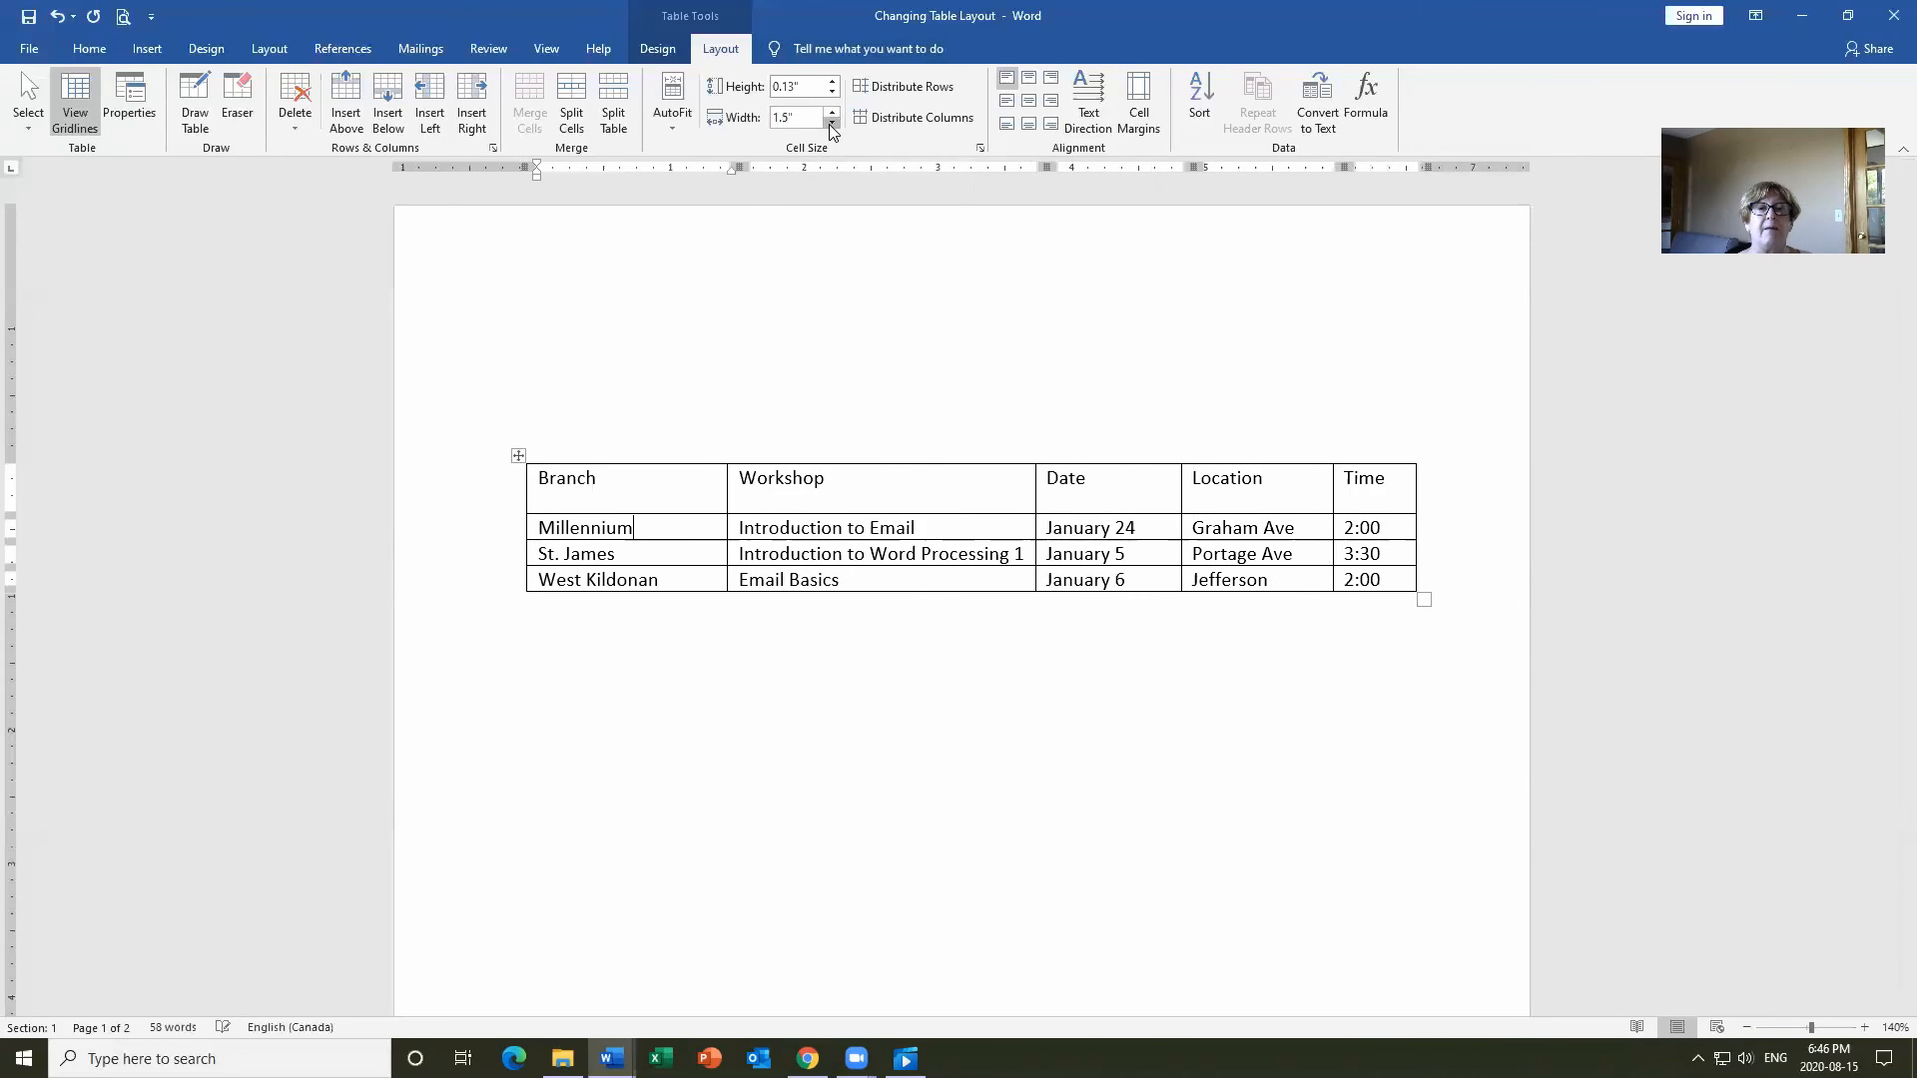
pyautogui.click(831, 124)
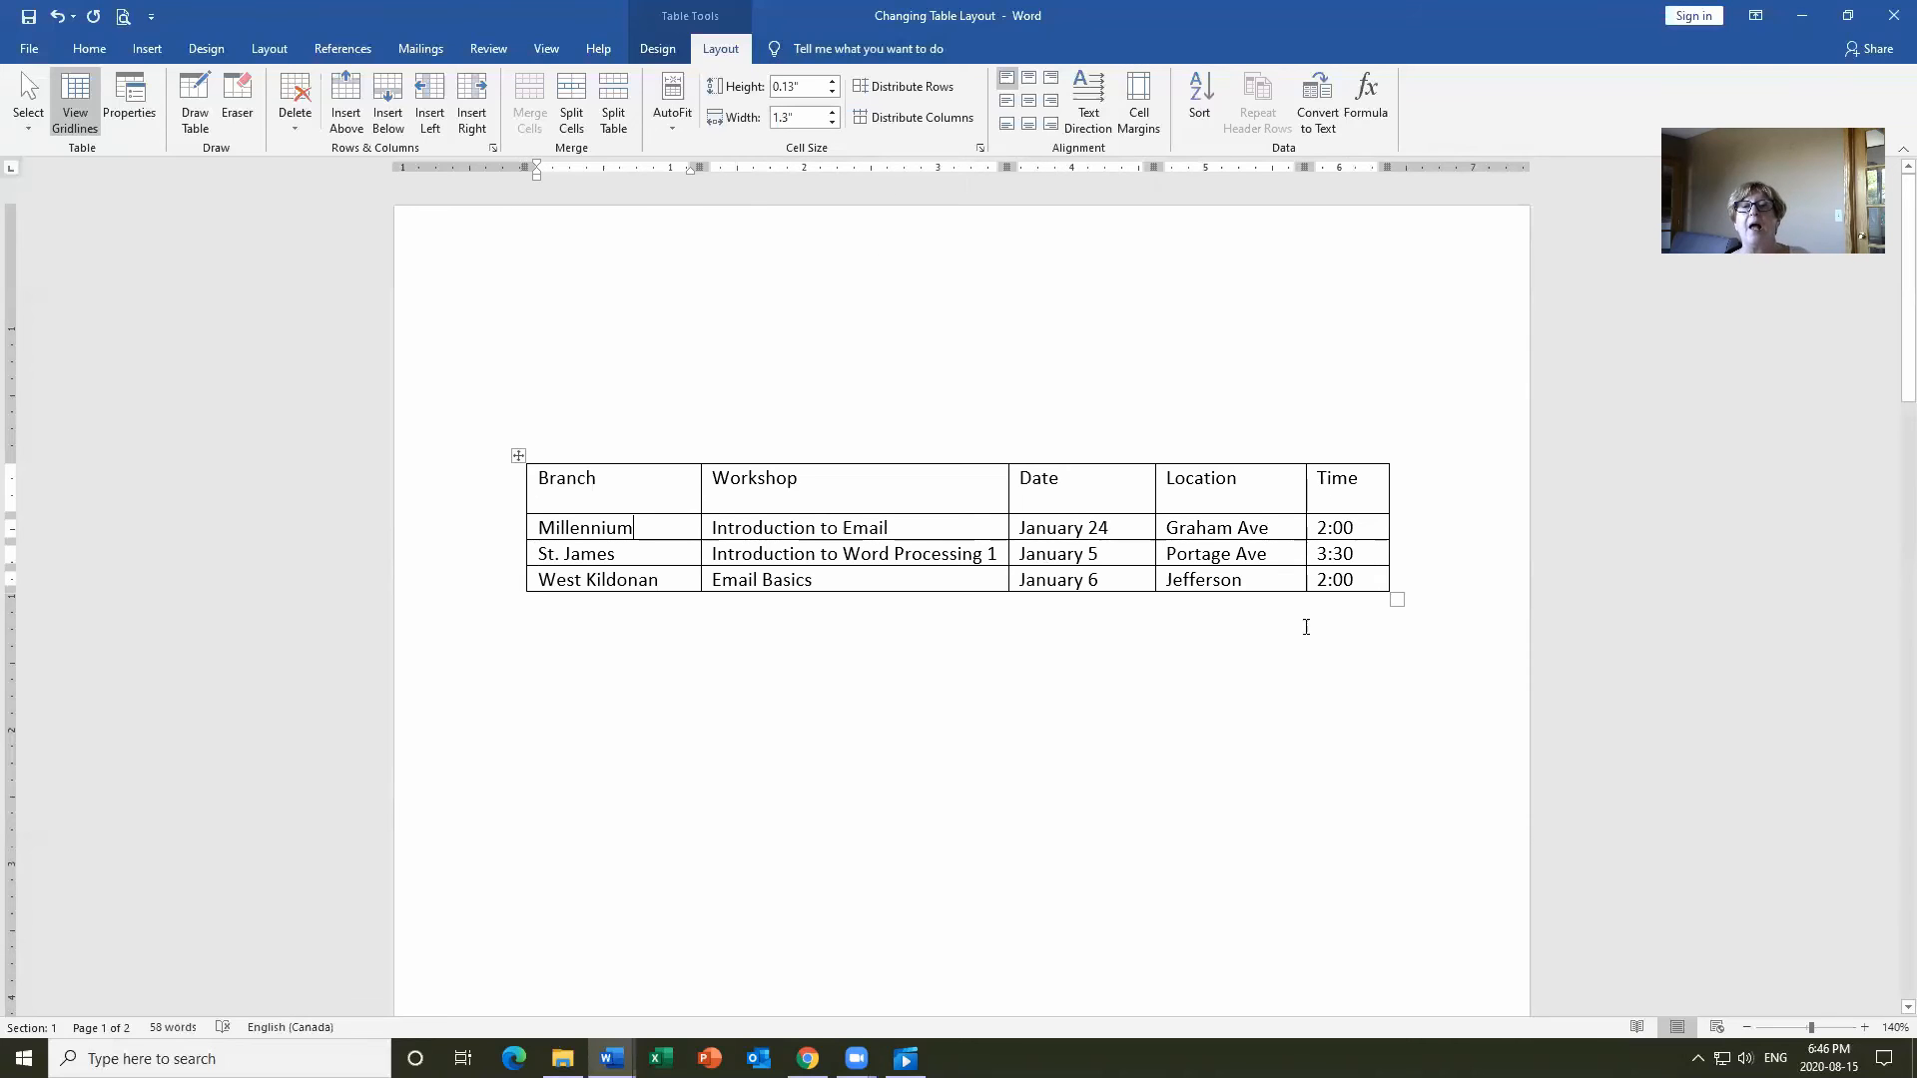
pyautogui.click(1246, 458)
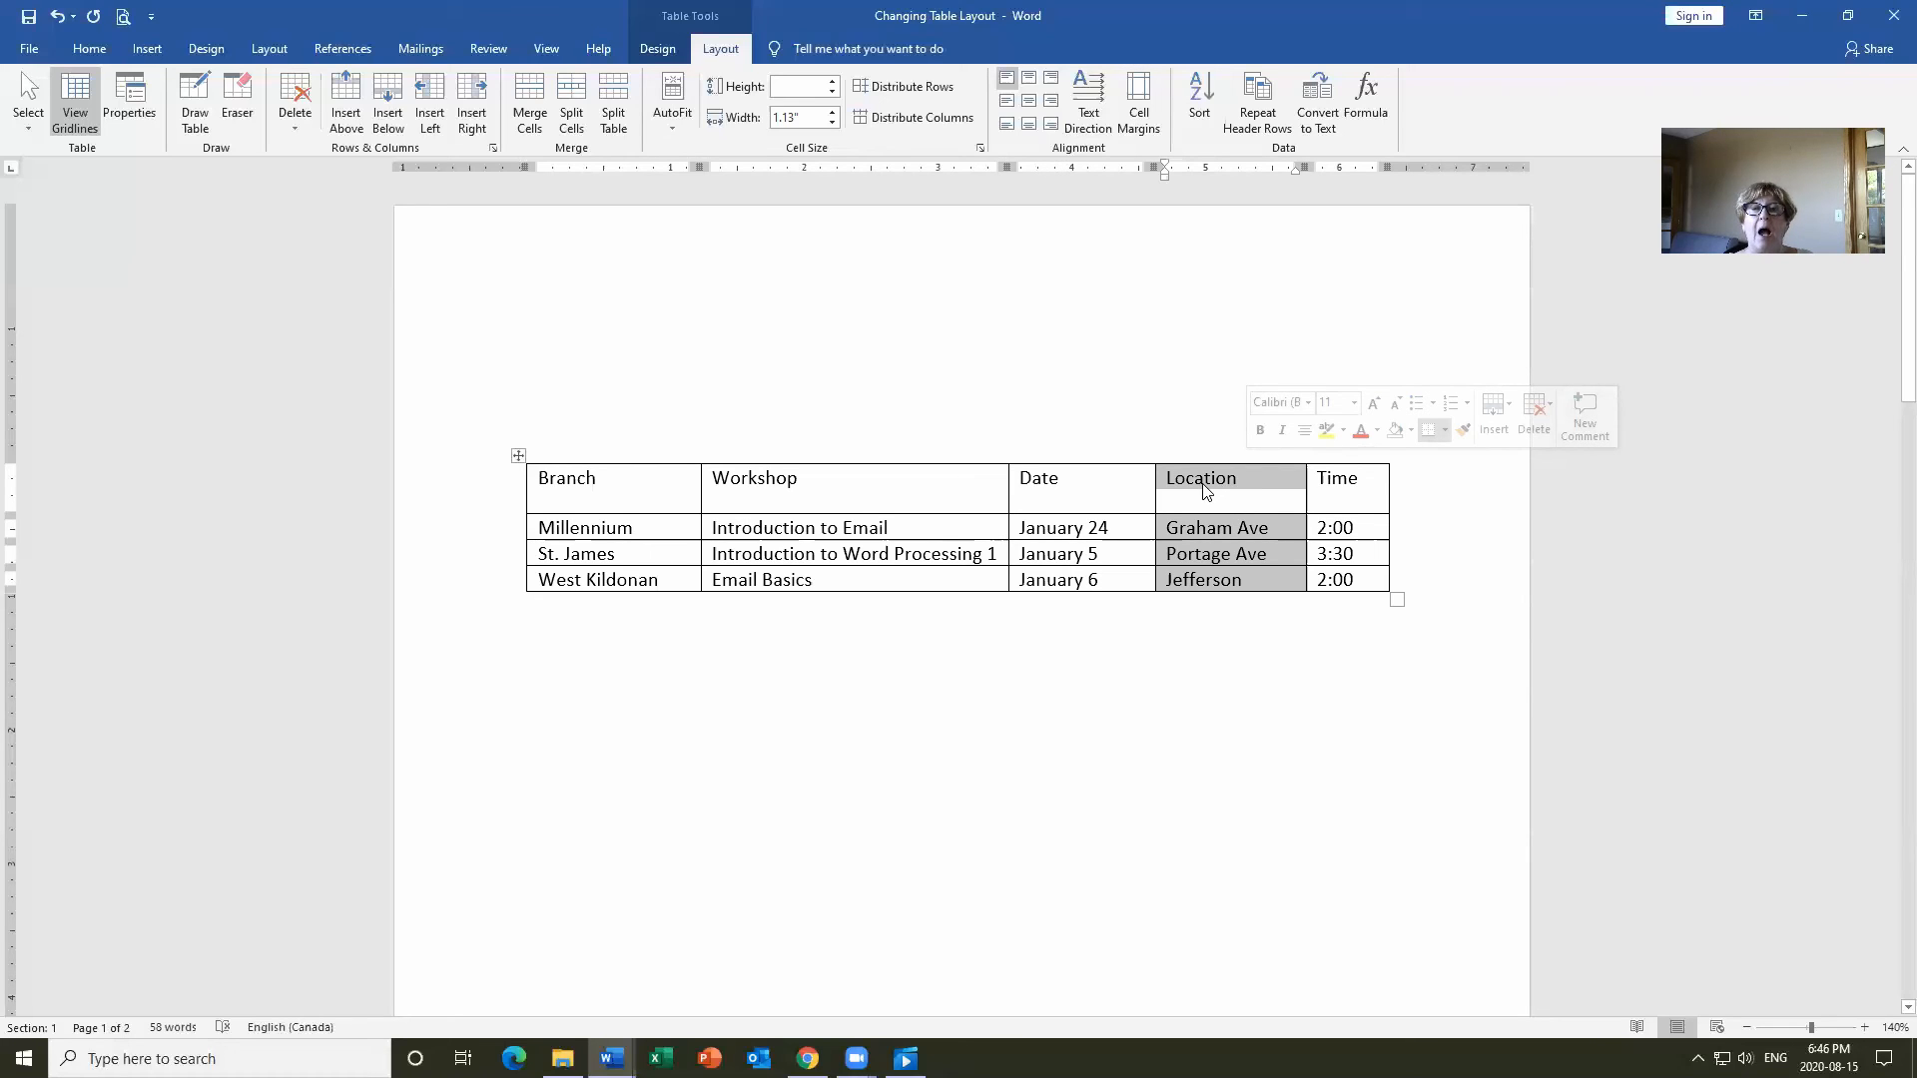
# Move the Location column to just after Branch and narrow it to 1 inch.
pyautogui.moveTo(1204, 489); pyautogui.dragTo(715, 491)
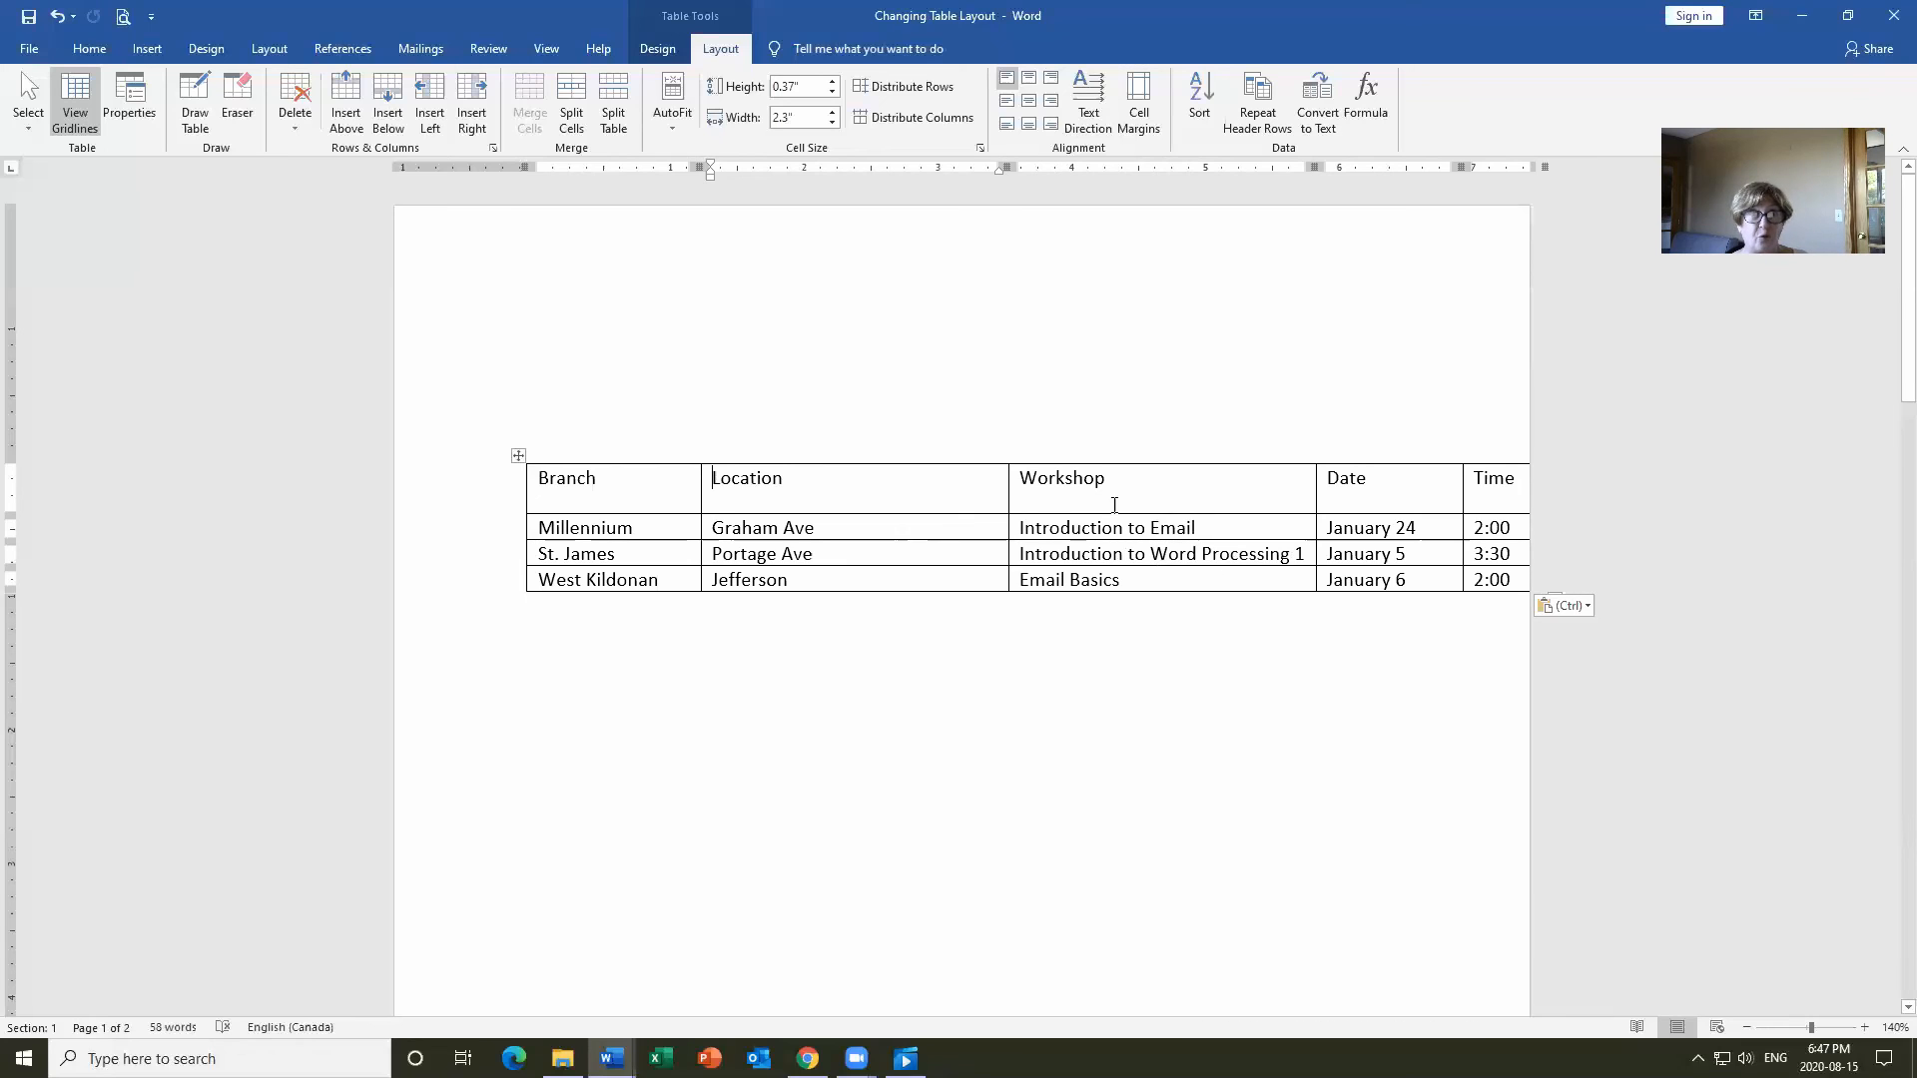
pyautogui.click(925, 485)
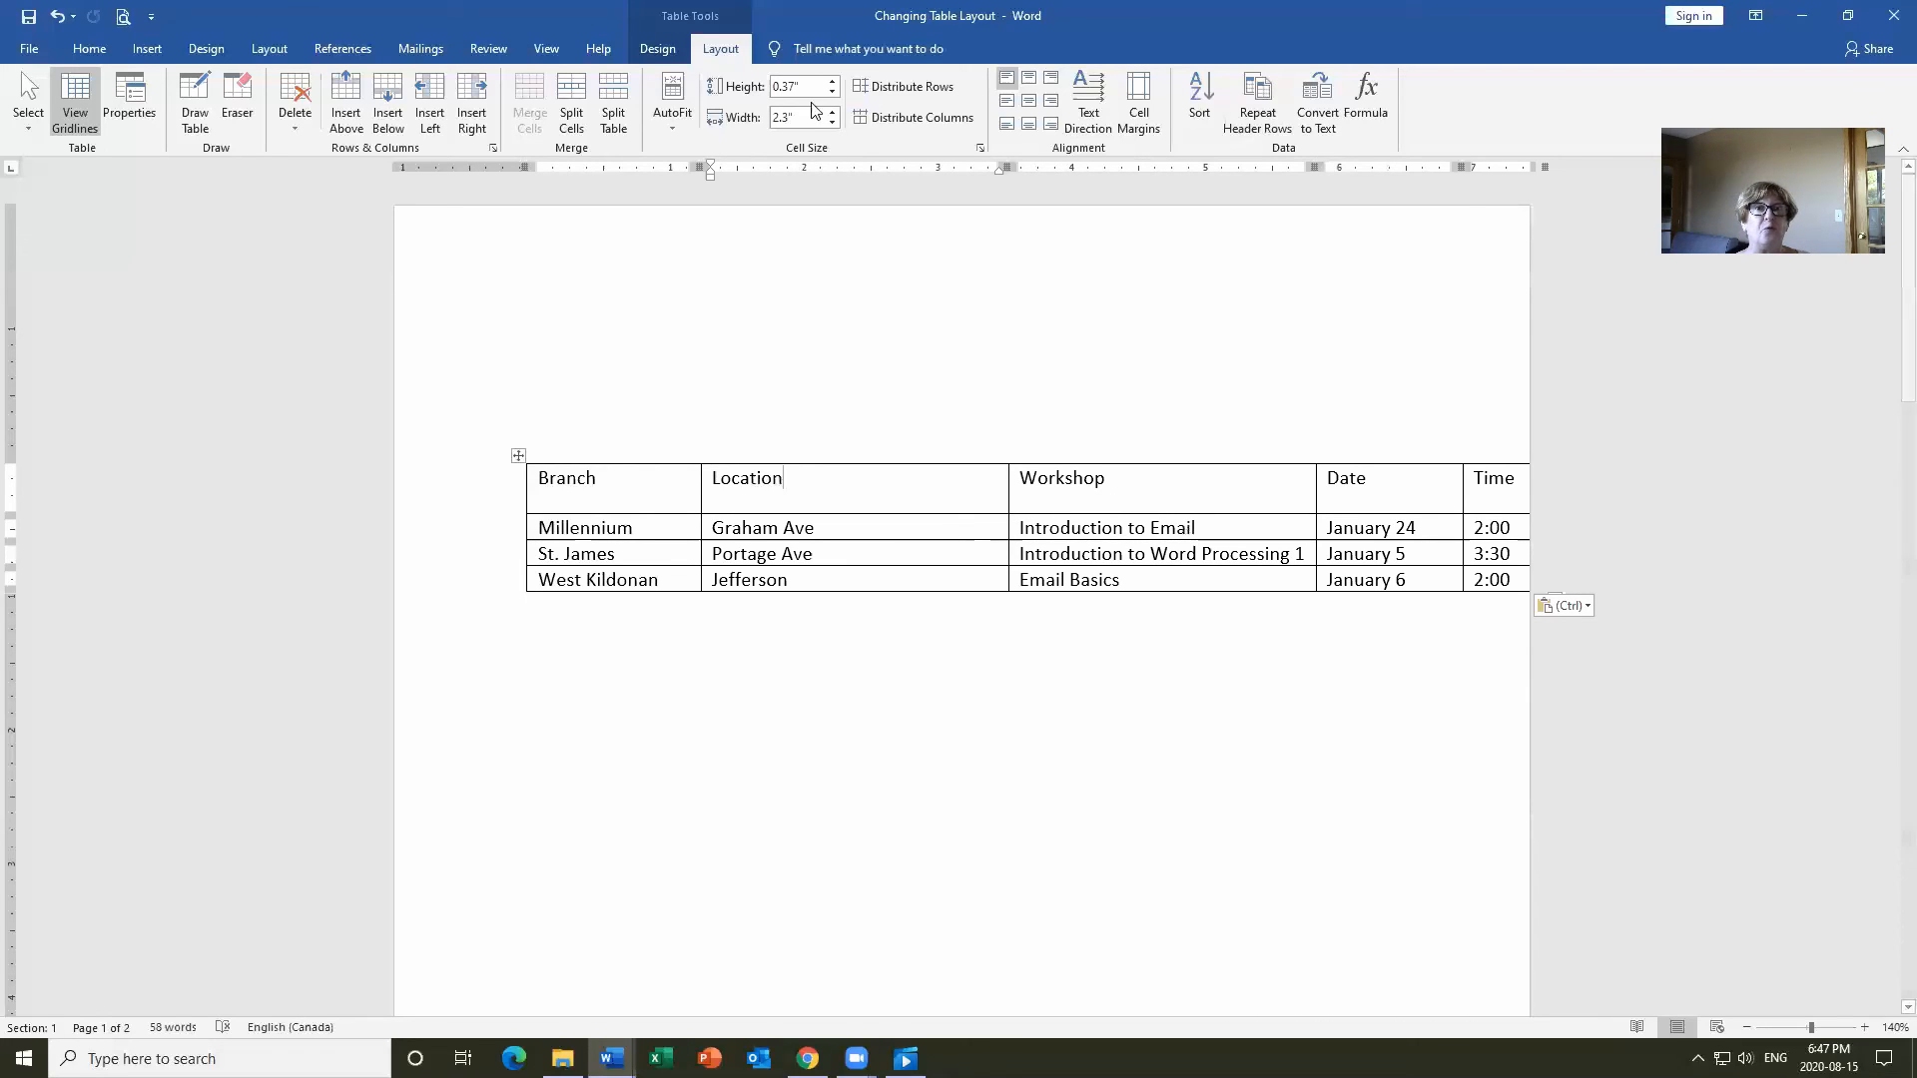
pyautogui.moveTo(830, 123); pyautogui.dragTo(830, 123)
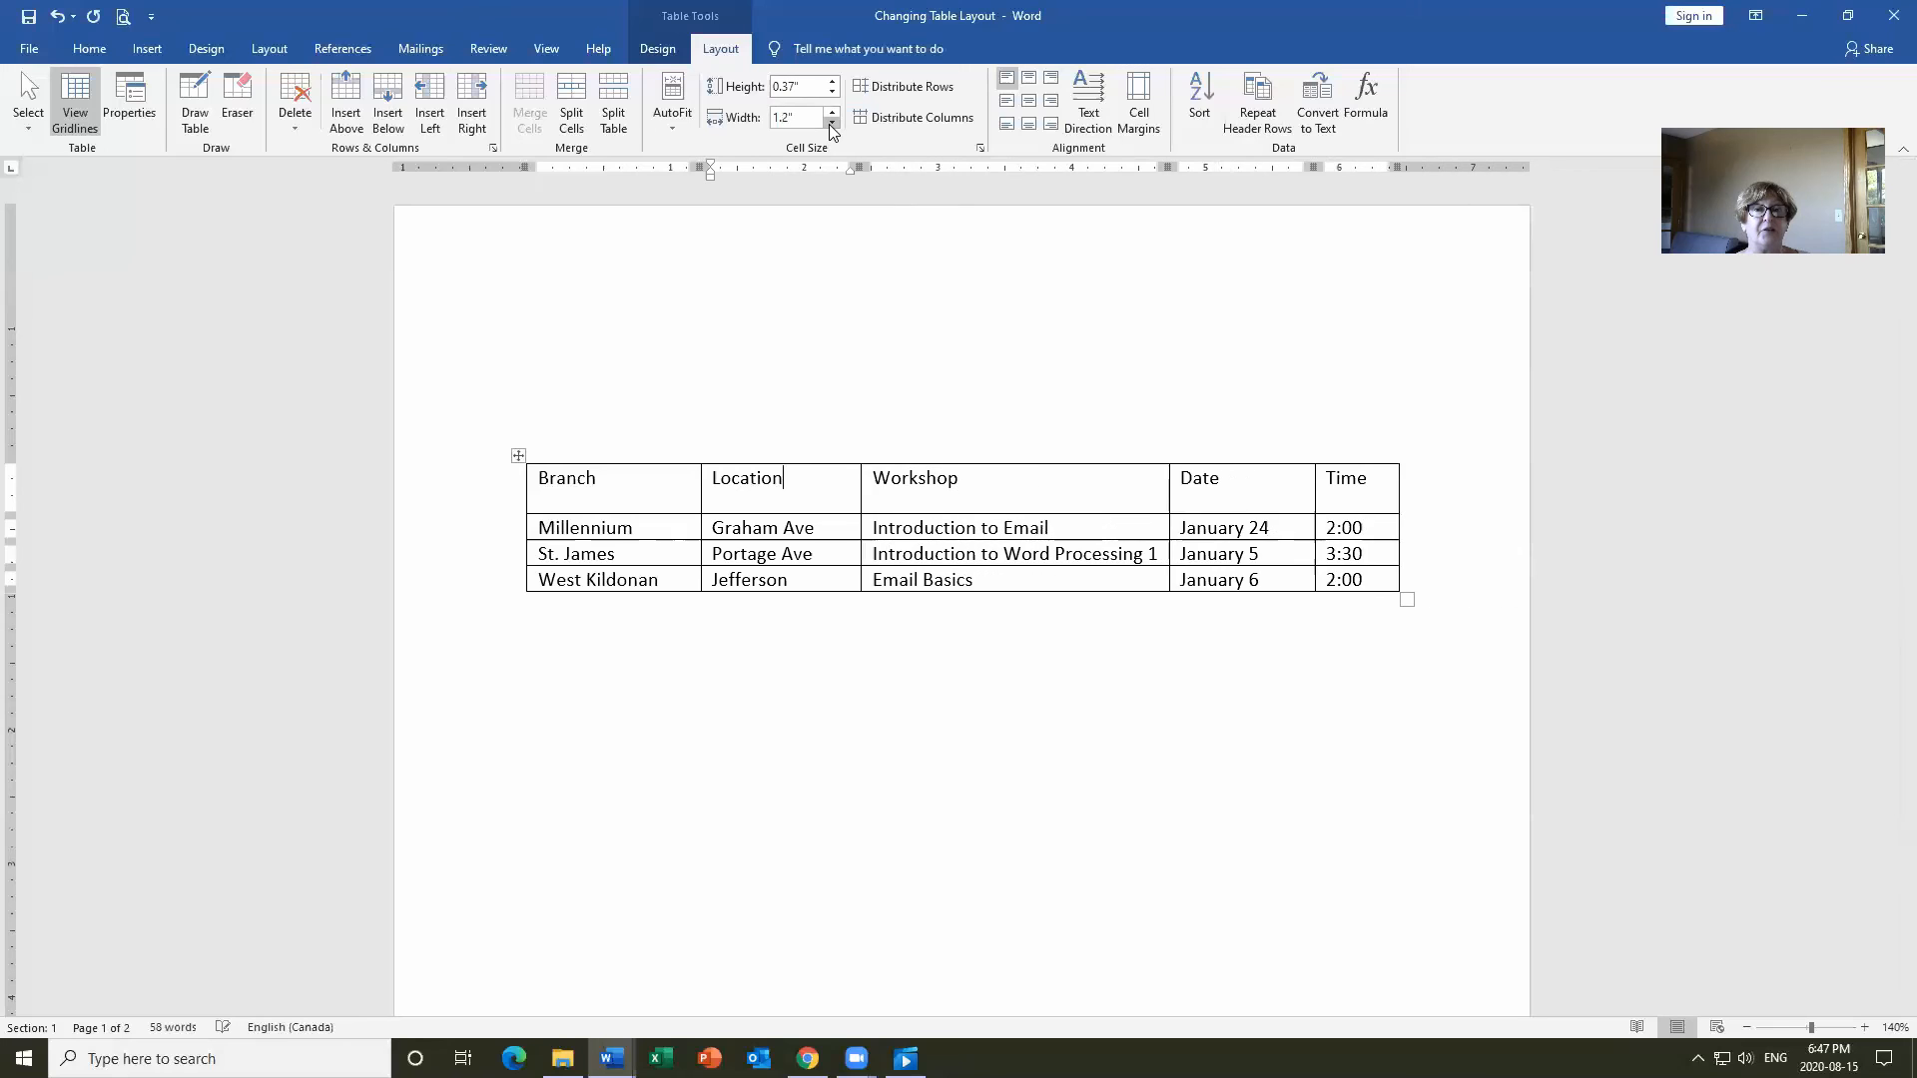
pyautogui.click(830, 124)
pyautogui.click(830, 124)
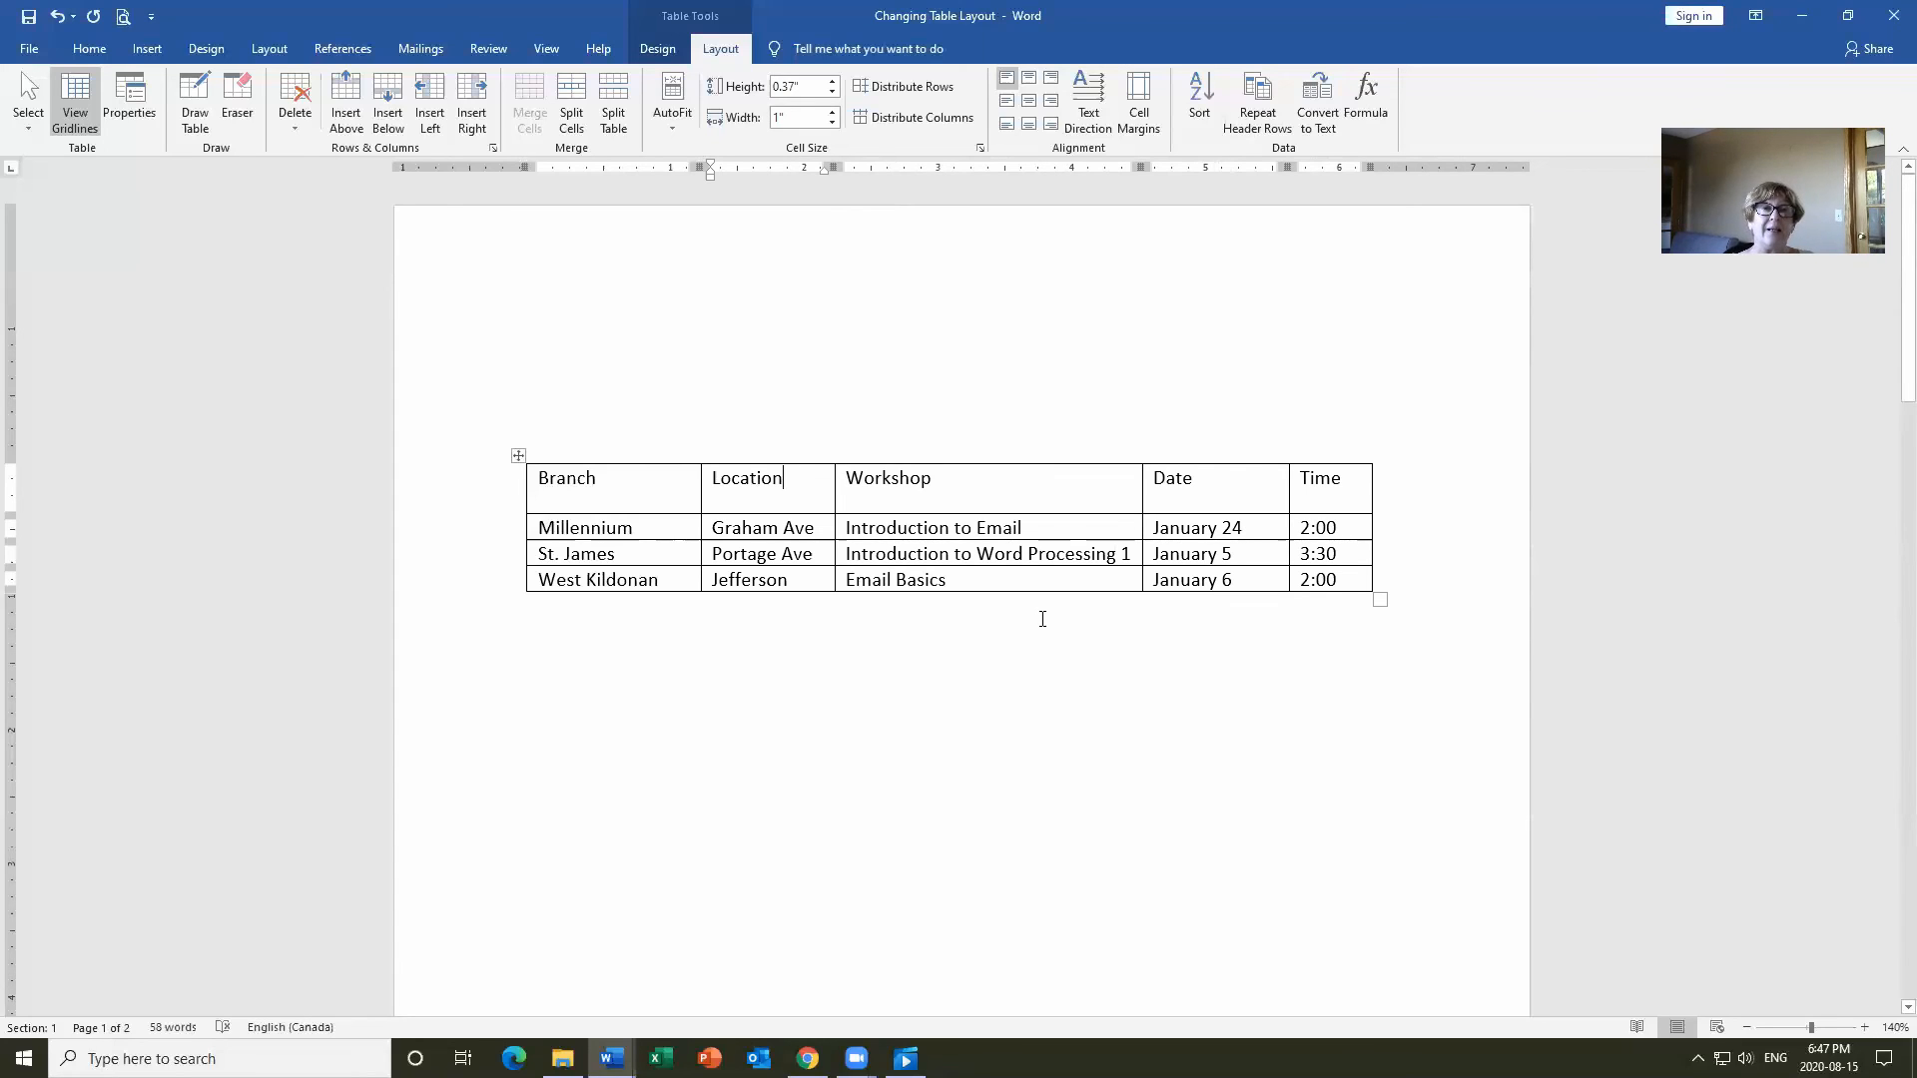
# Select the West Kildonan row, undo a trial move, and right-drag it above Millennium.
pyautogui.click(477, 587)
pyautogui.click(502, 589)
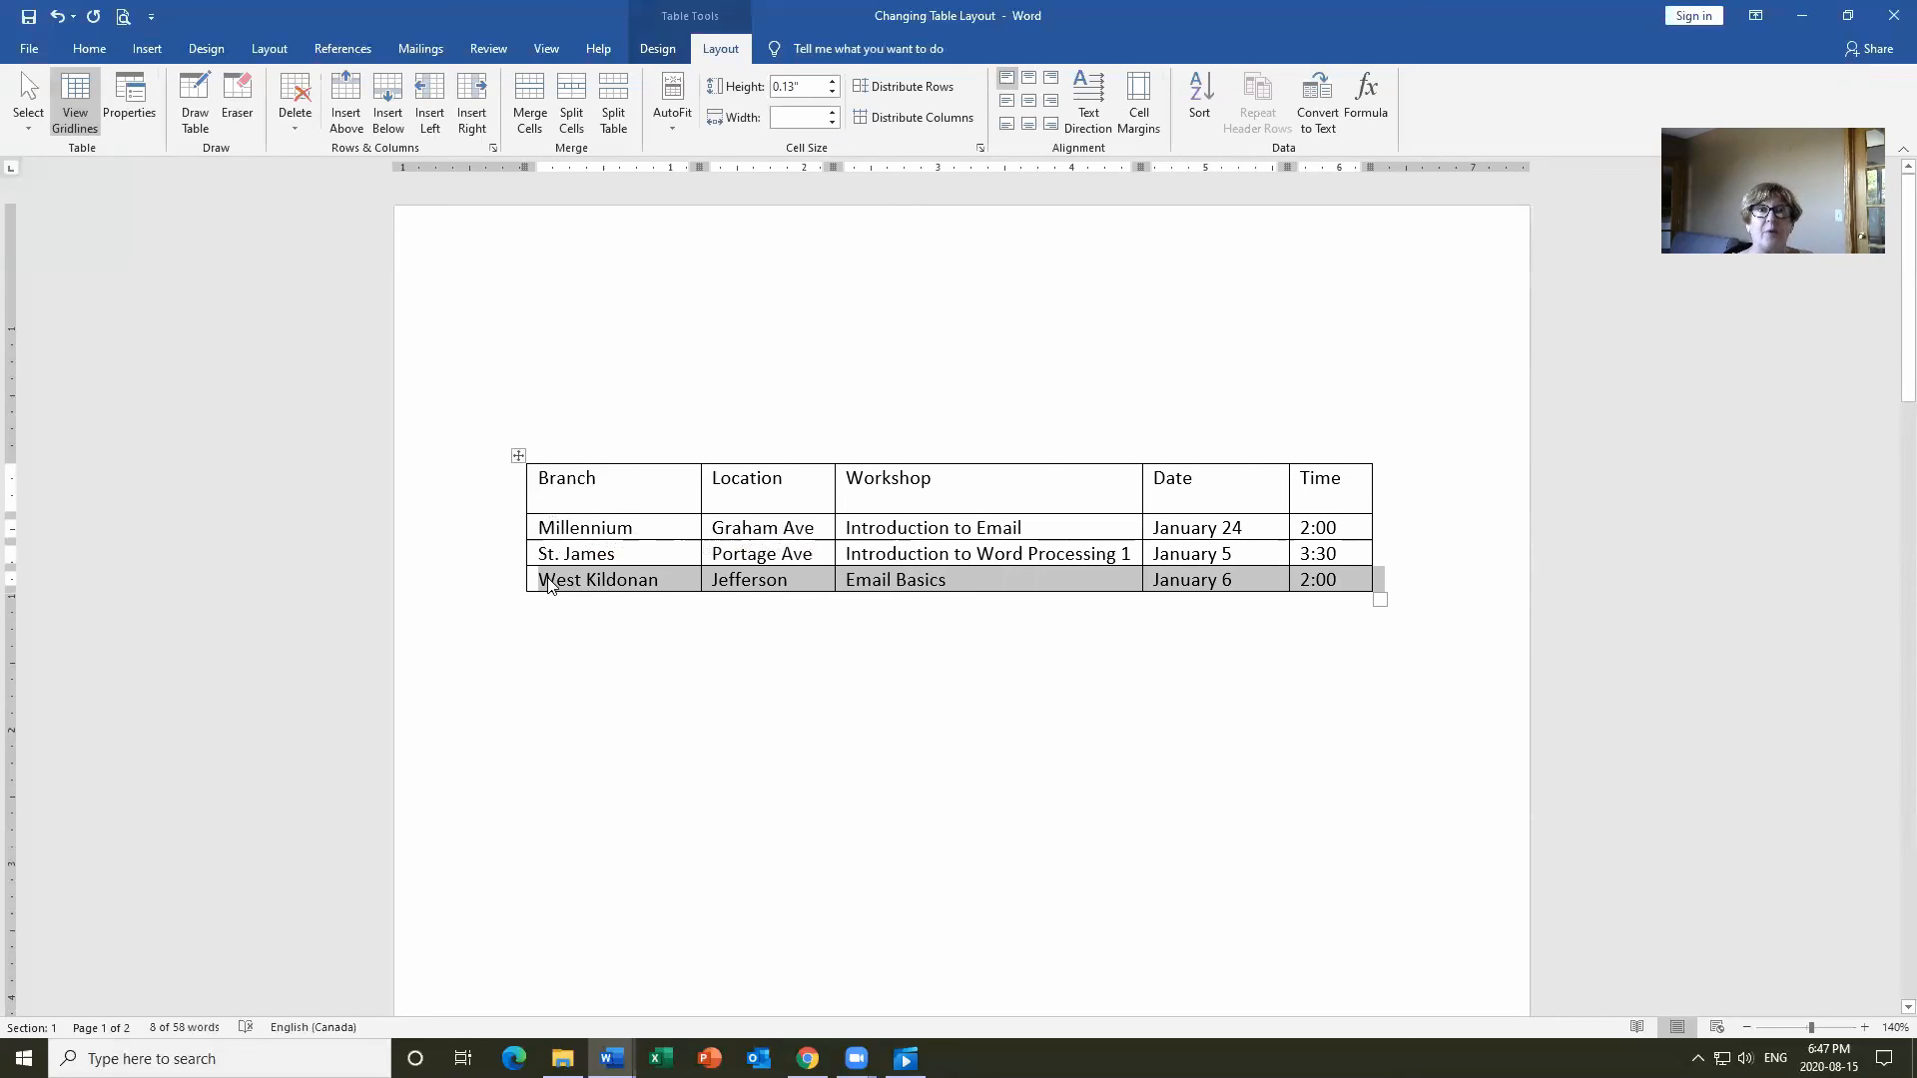
pyautogui.moveTo(547, 584); pyautogui.dragTo(552, 541)
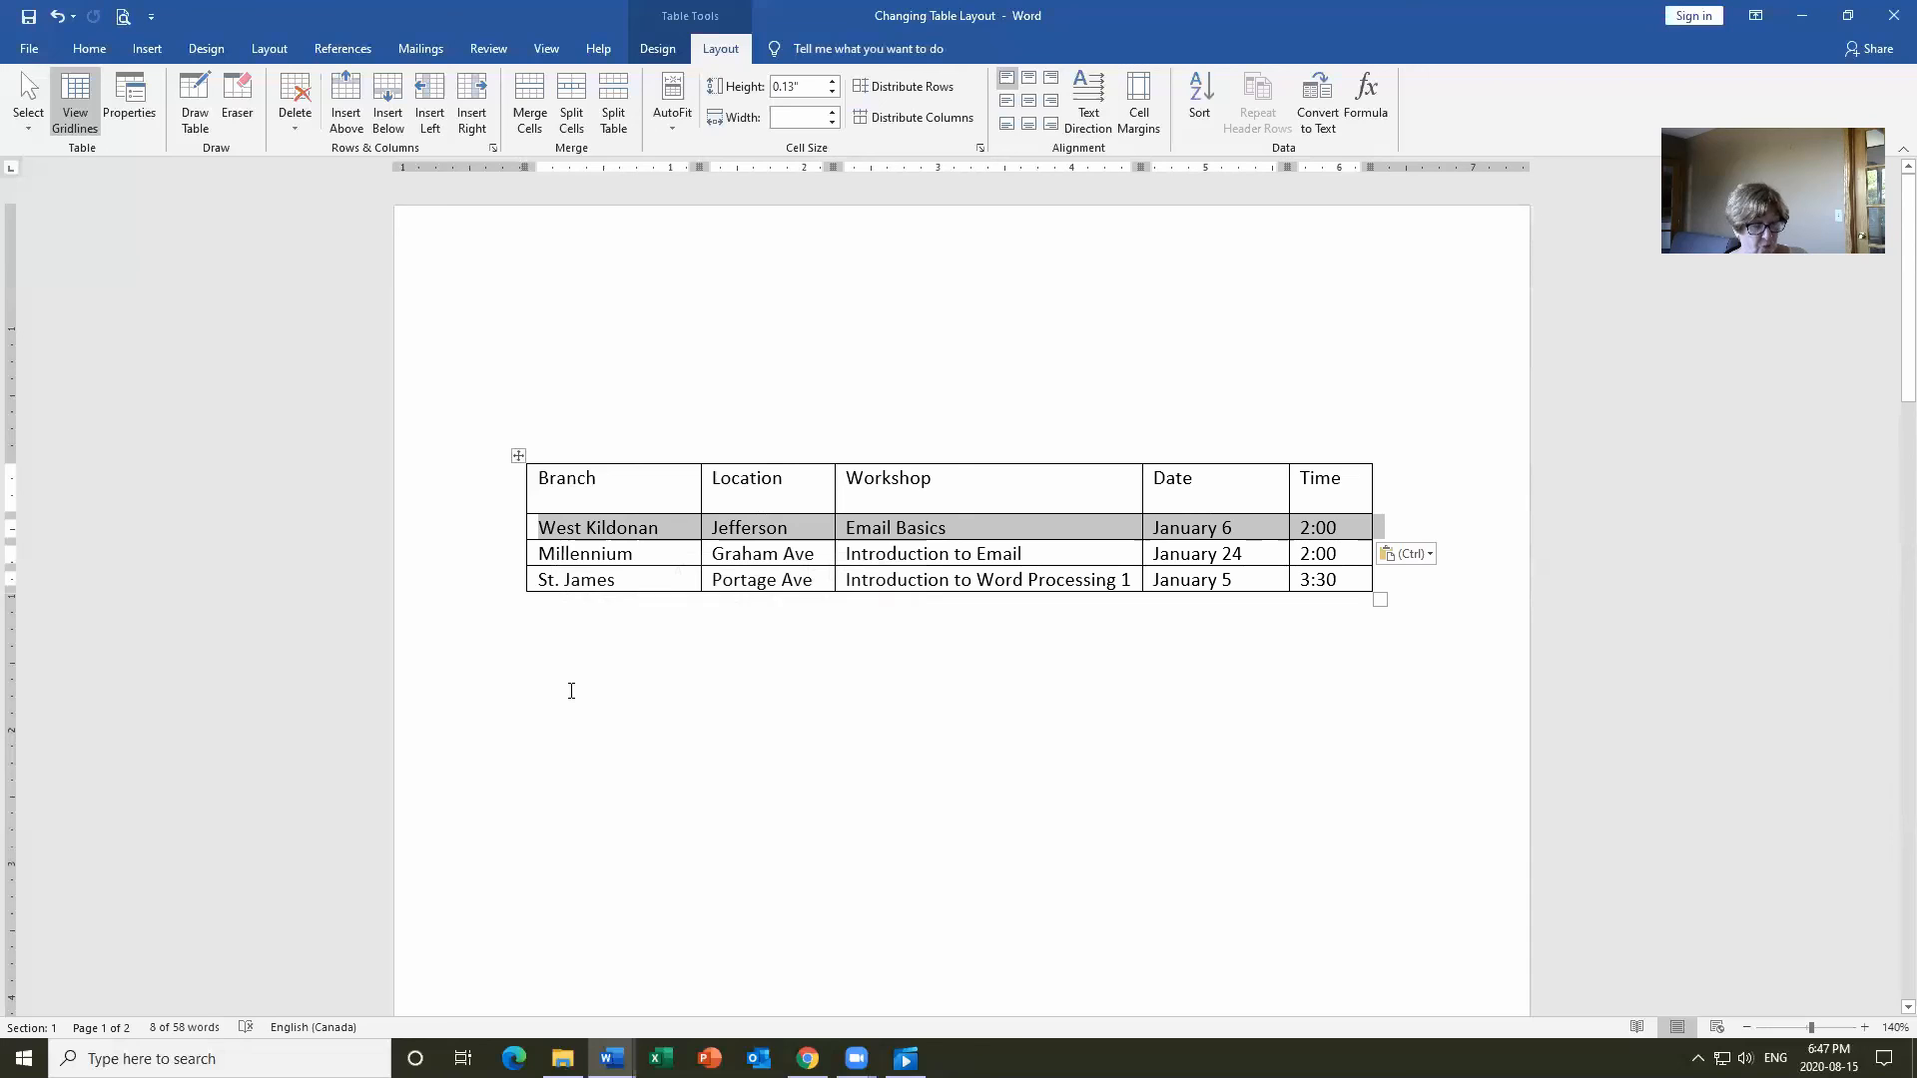
pyautogui.hotkey('ctrl', 'z')
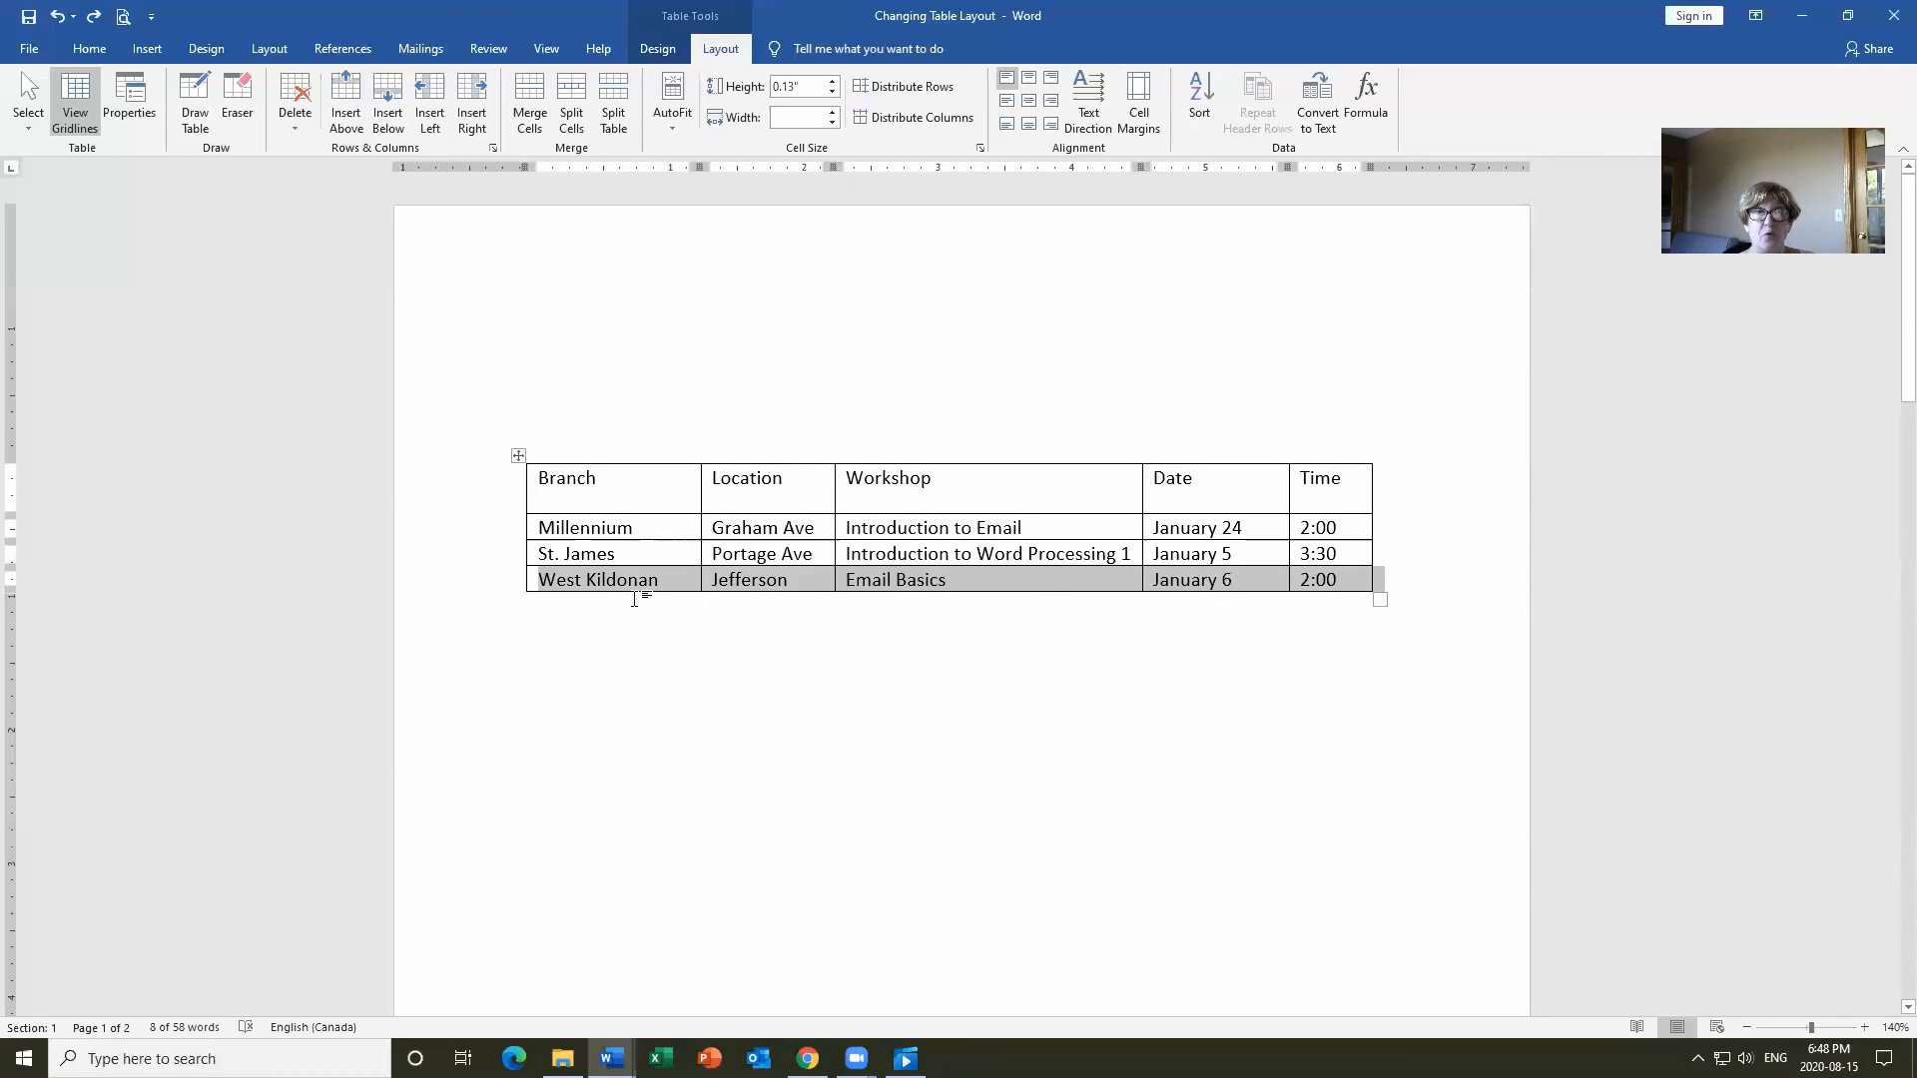
pyautogui.moveTo(579, 587); pyautogui.dragTo(540, 538)
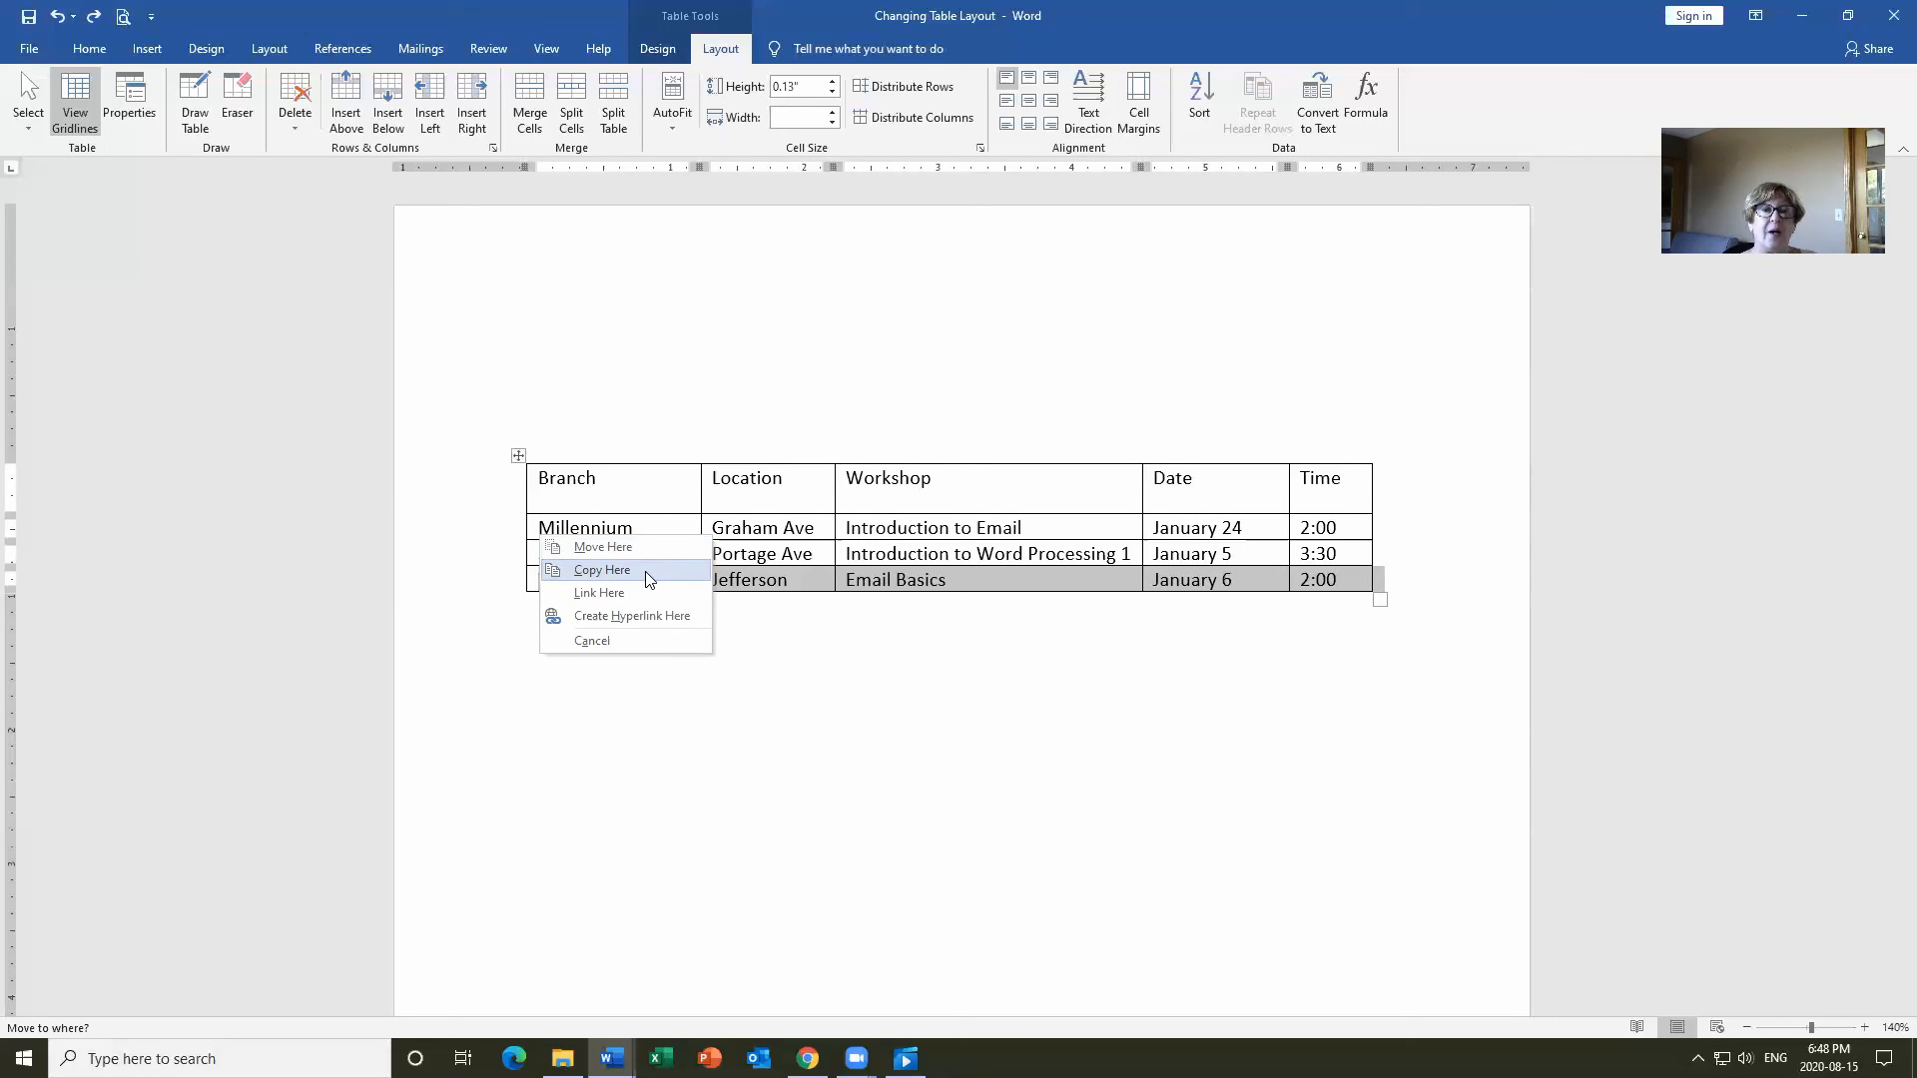
# Copy the West Kildonan row above Millennium, changing it to Email Level 2 on January 10.
pyautogui.click(646, 571)
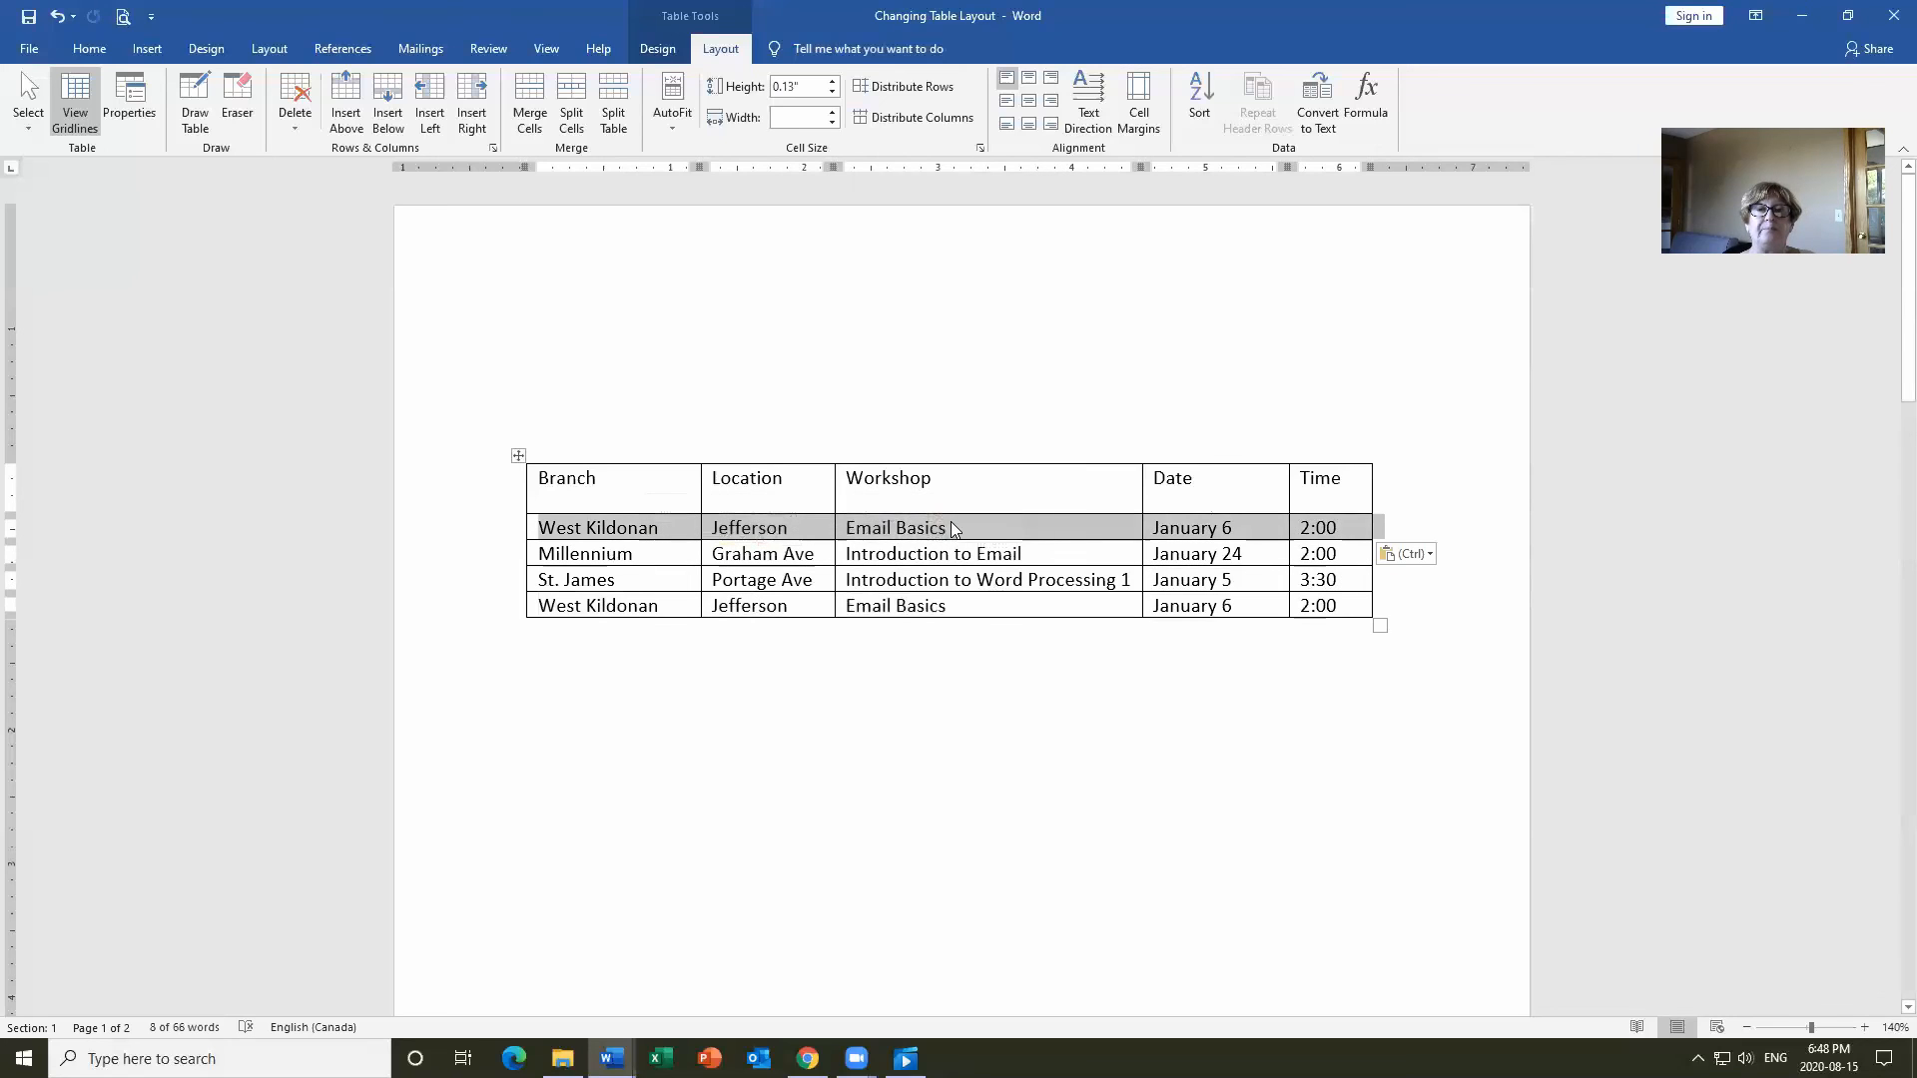
pyautogui.doubleClick(943, 528)
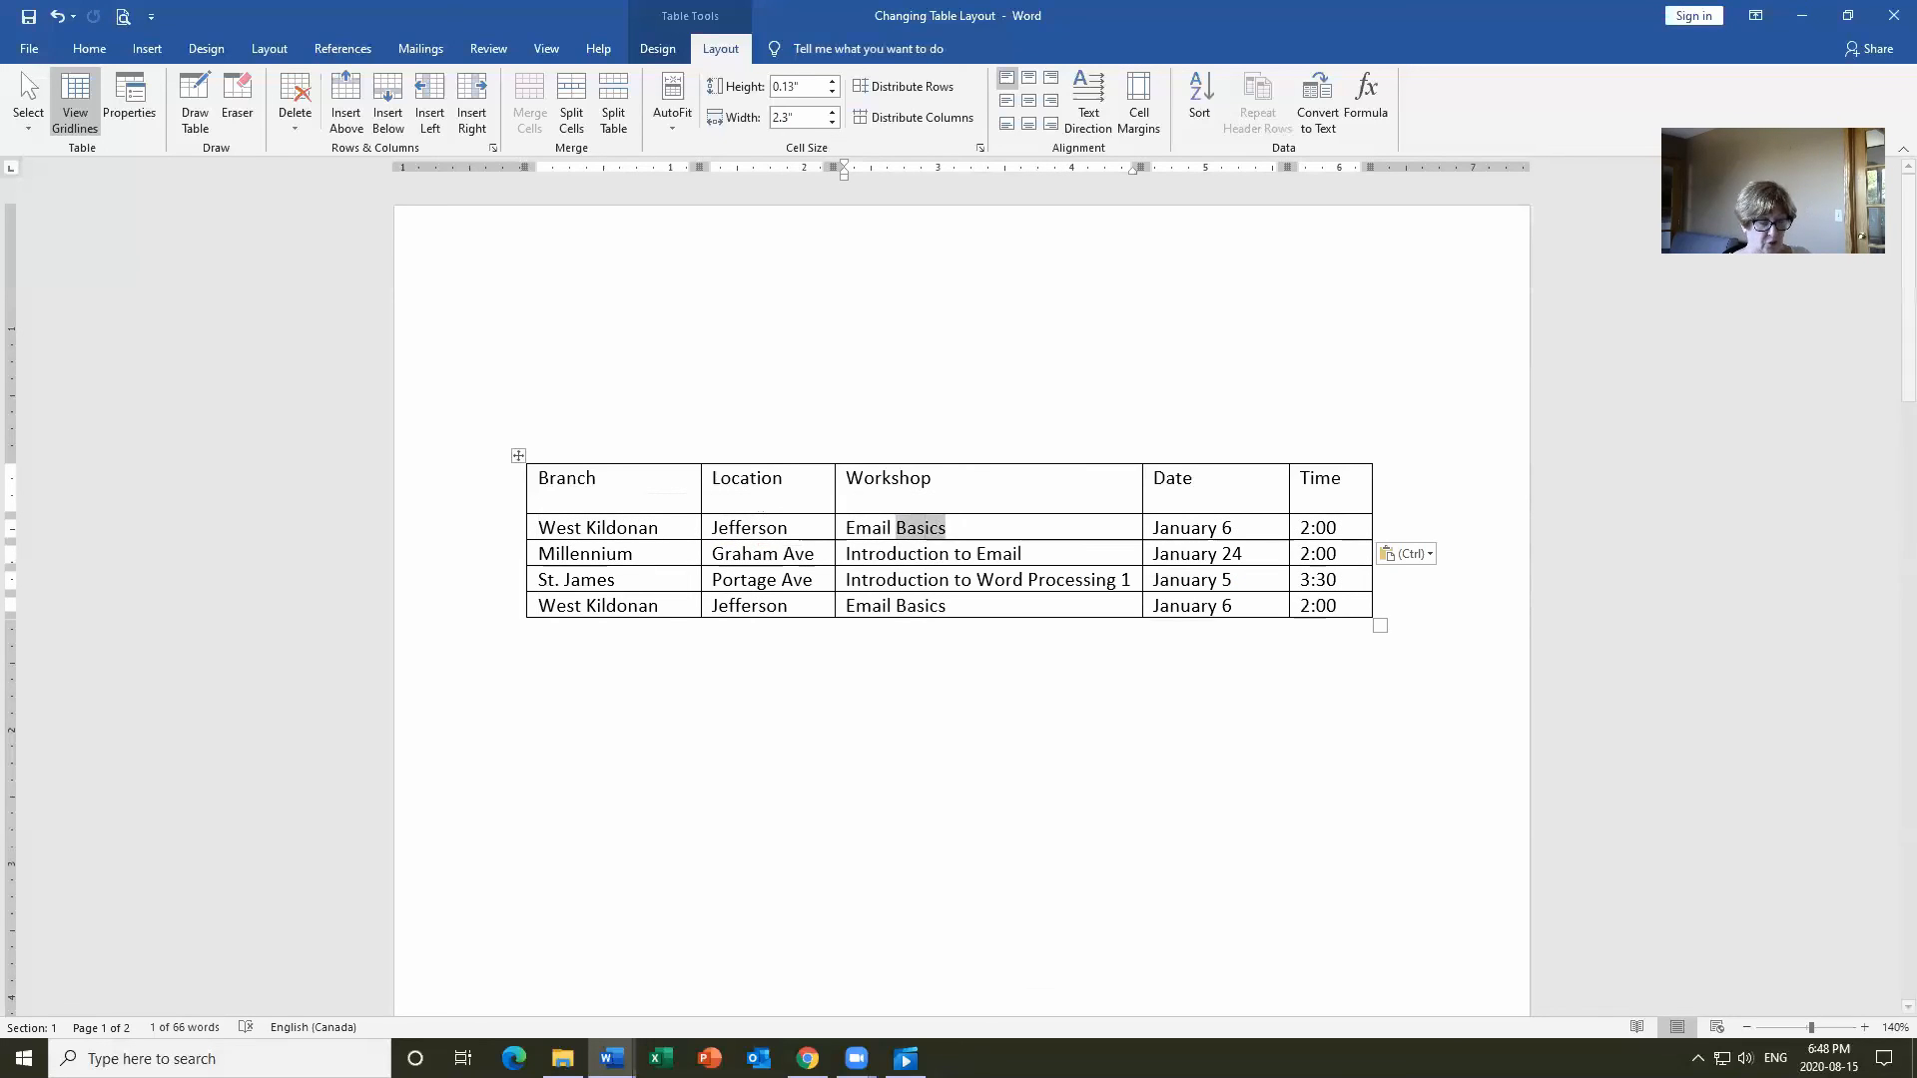
pyautogui.write('Level 2')
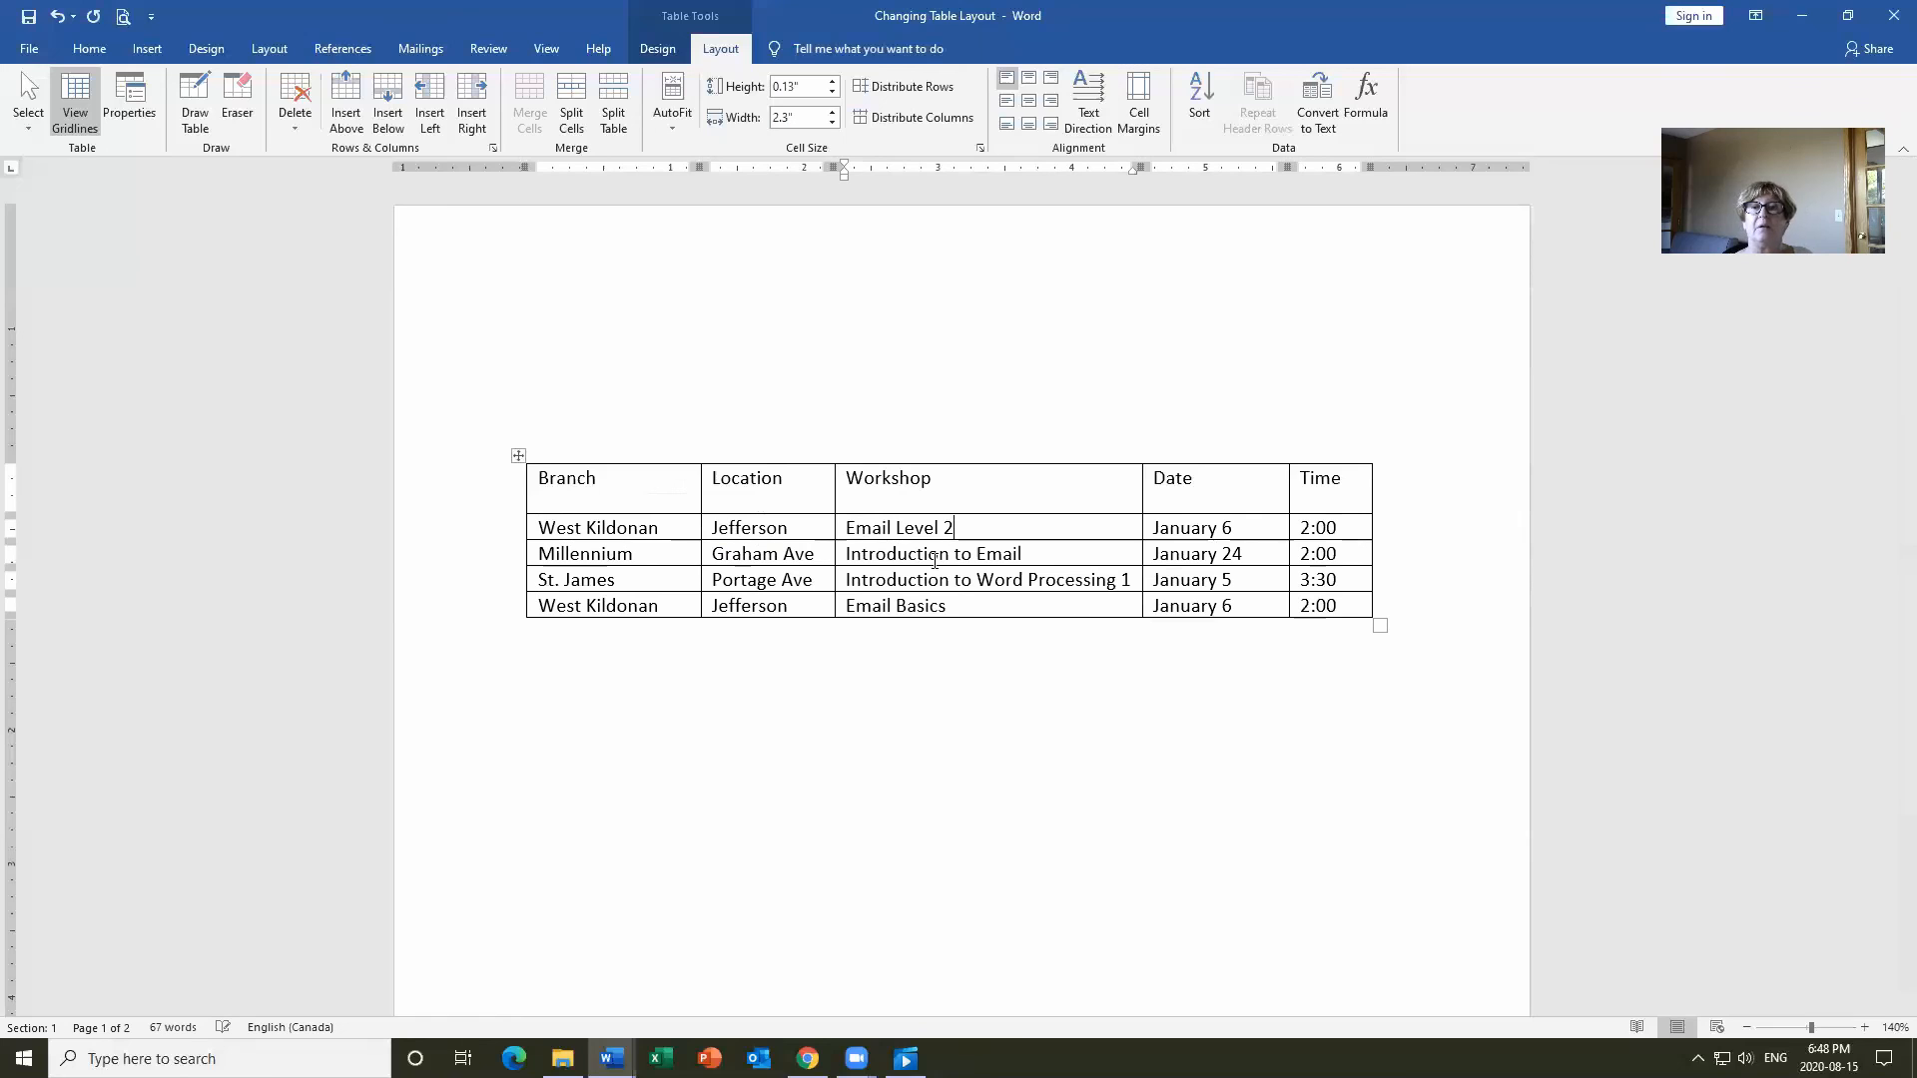
pyautogui.click(1264, 528)
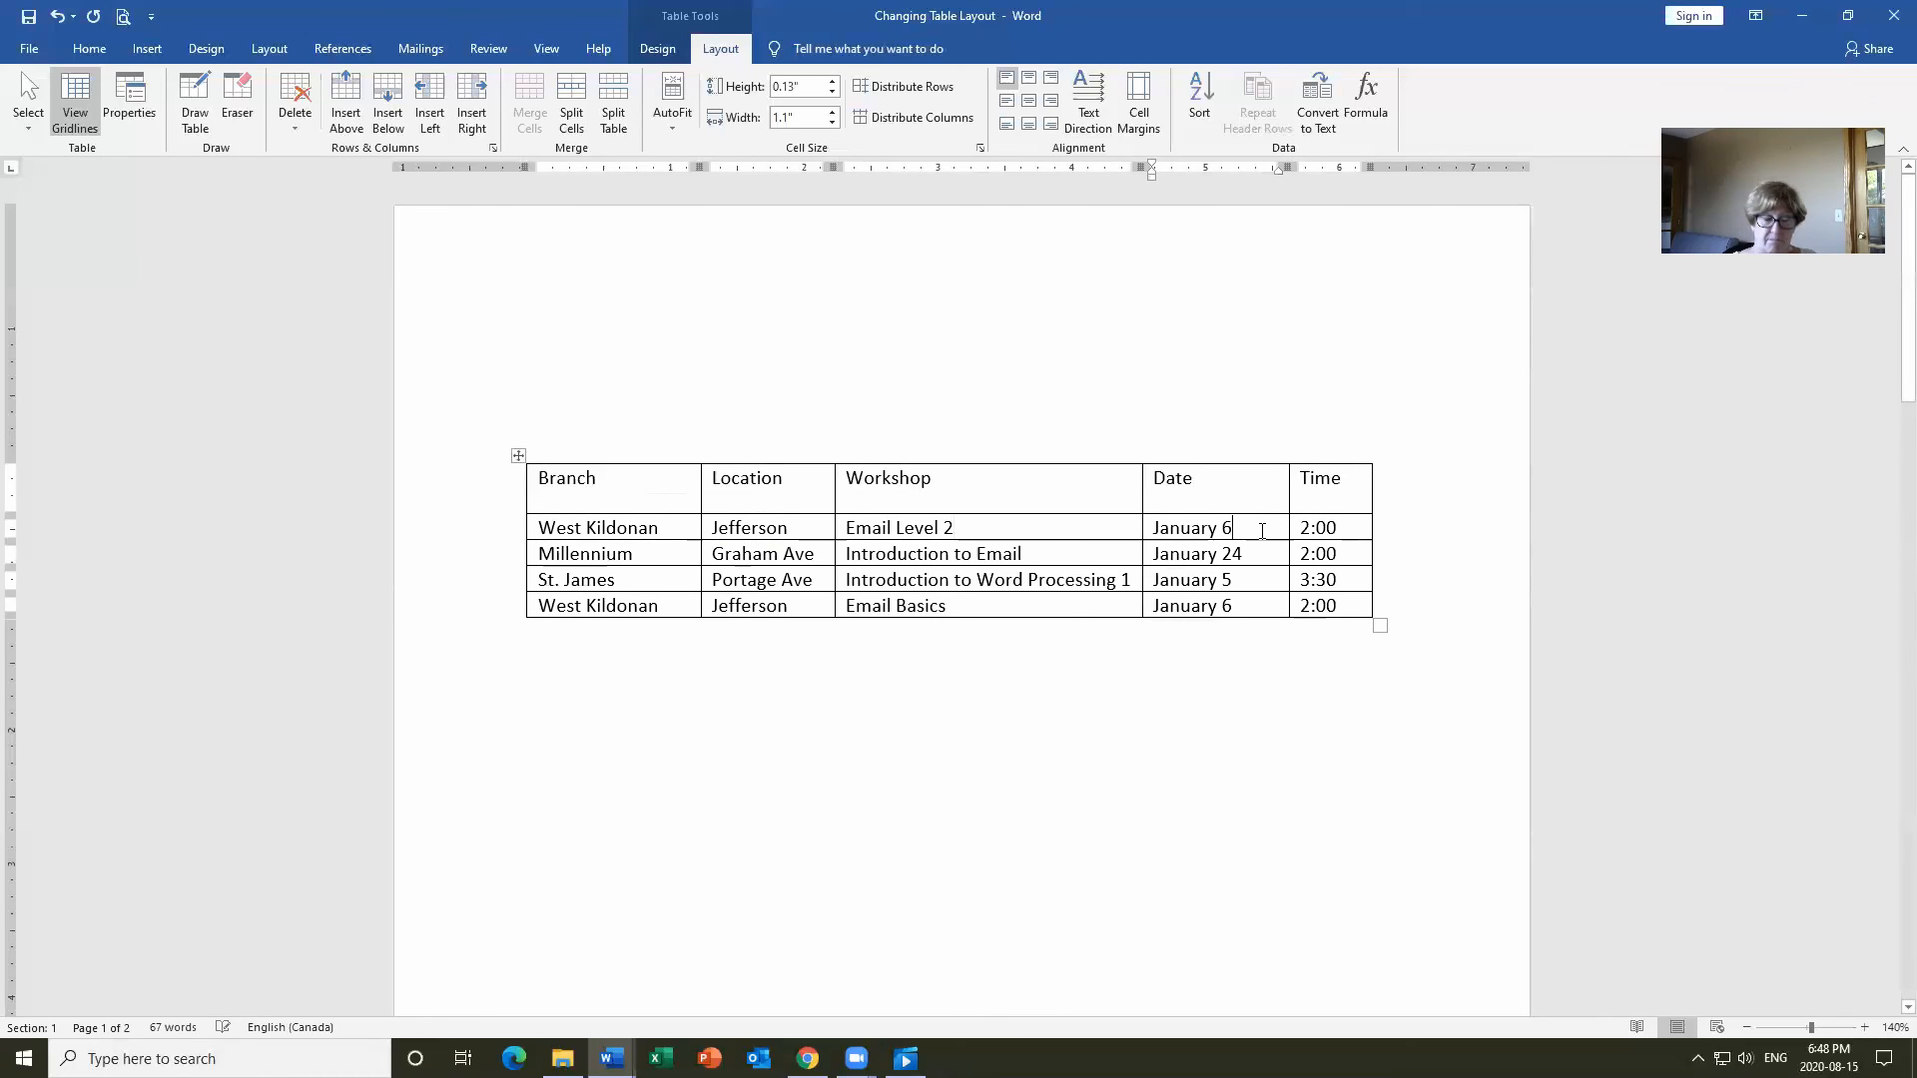
pyautogui.press('BackSpace')
pyautogui.write('10')
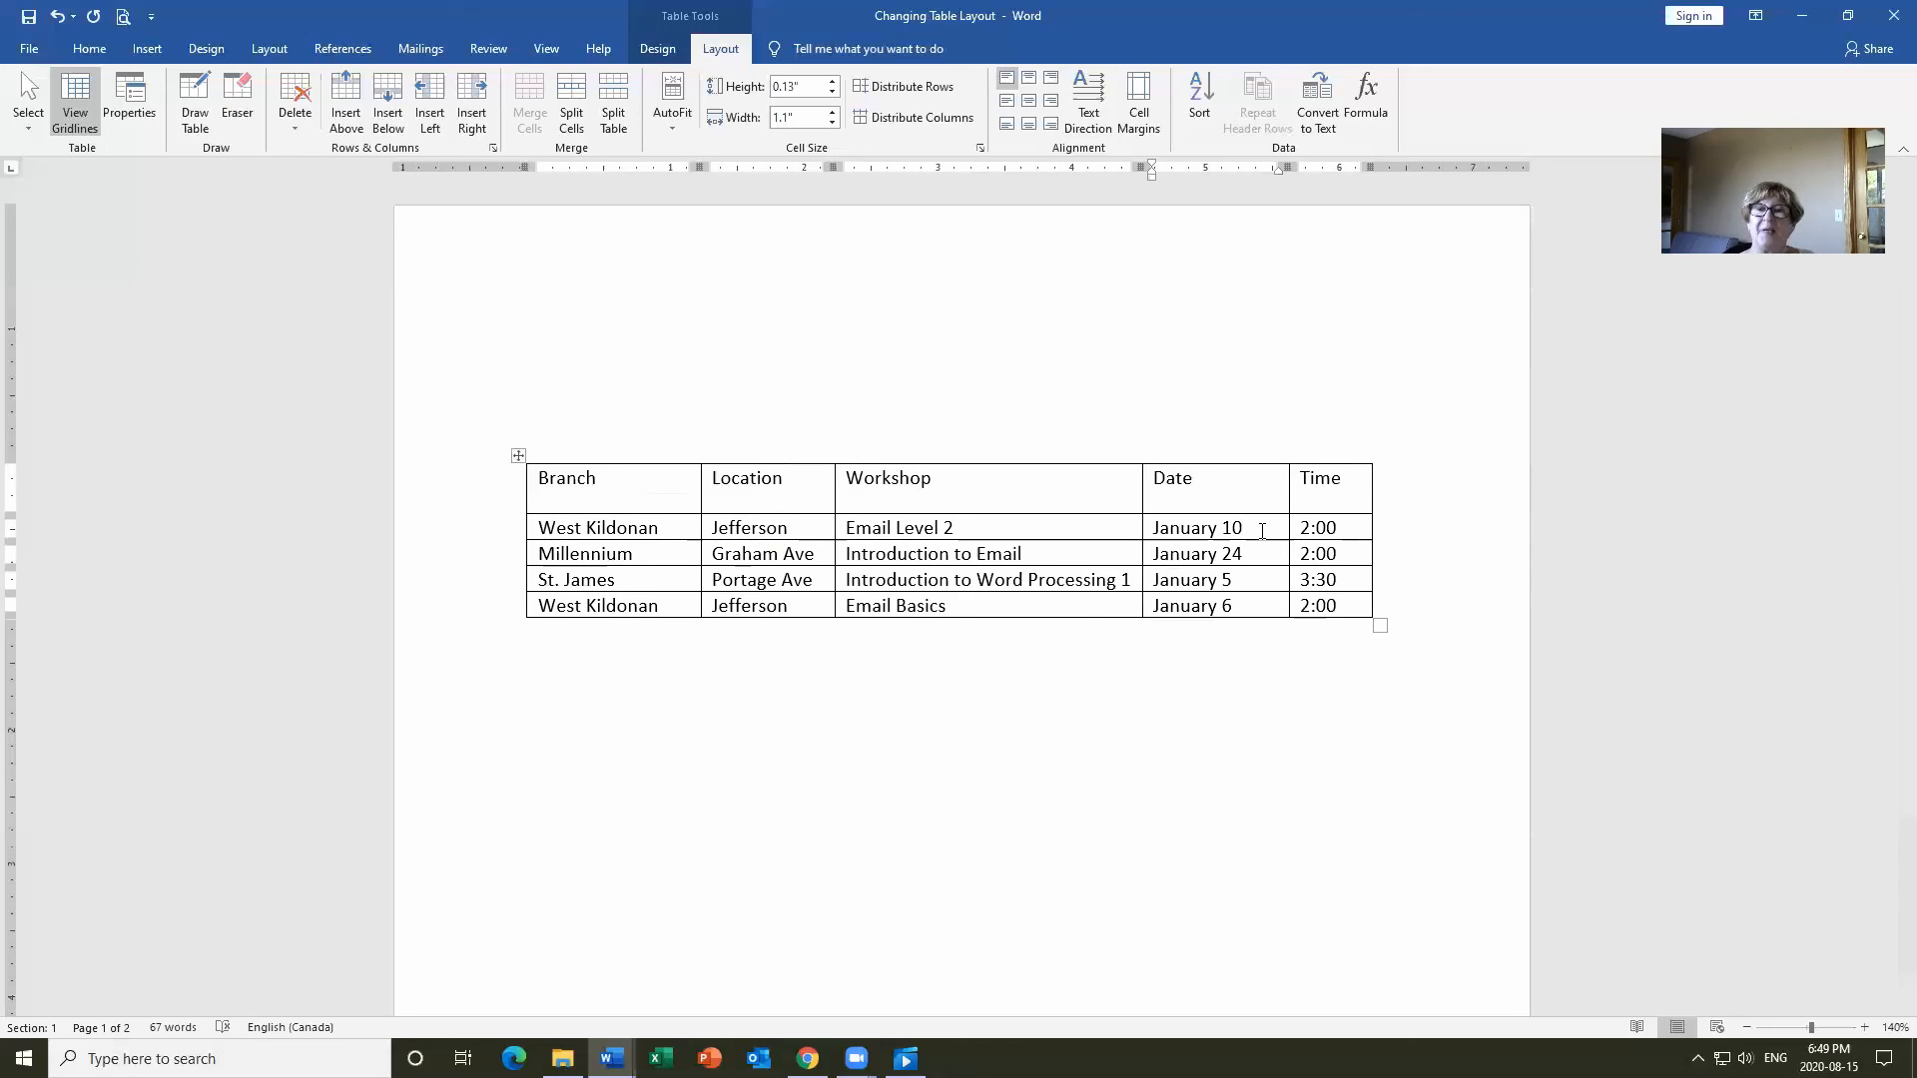
# Copy the Time column in between Location and Workshop.
pyautogui.click(1316, 477)
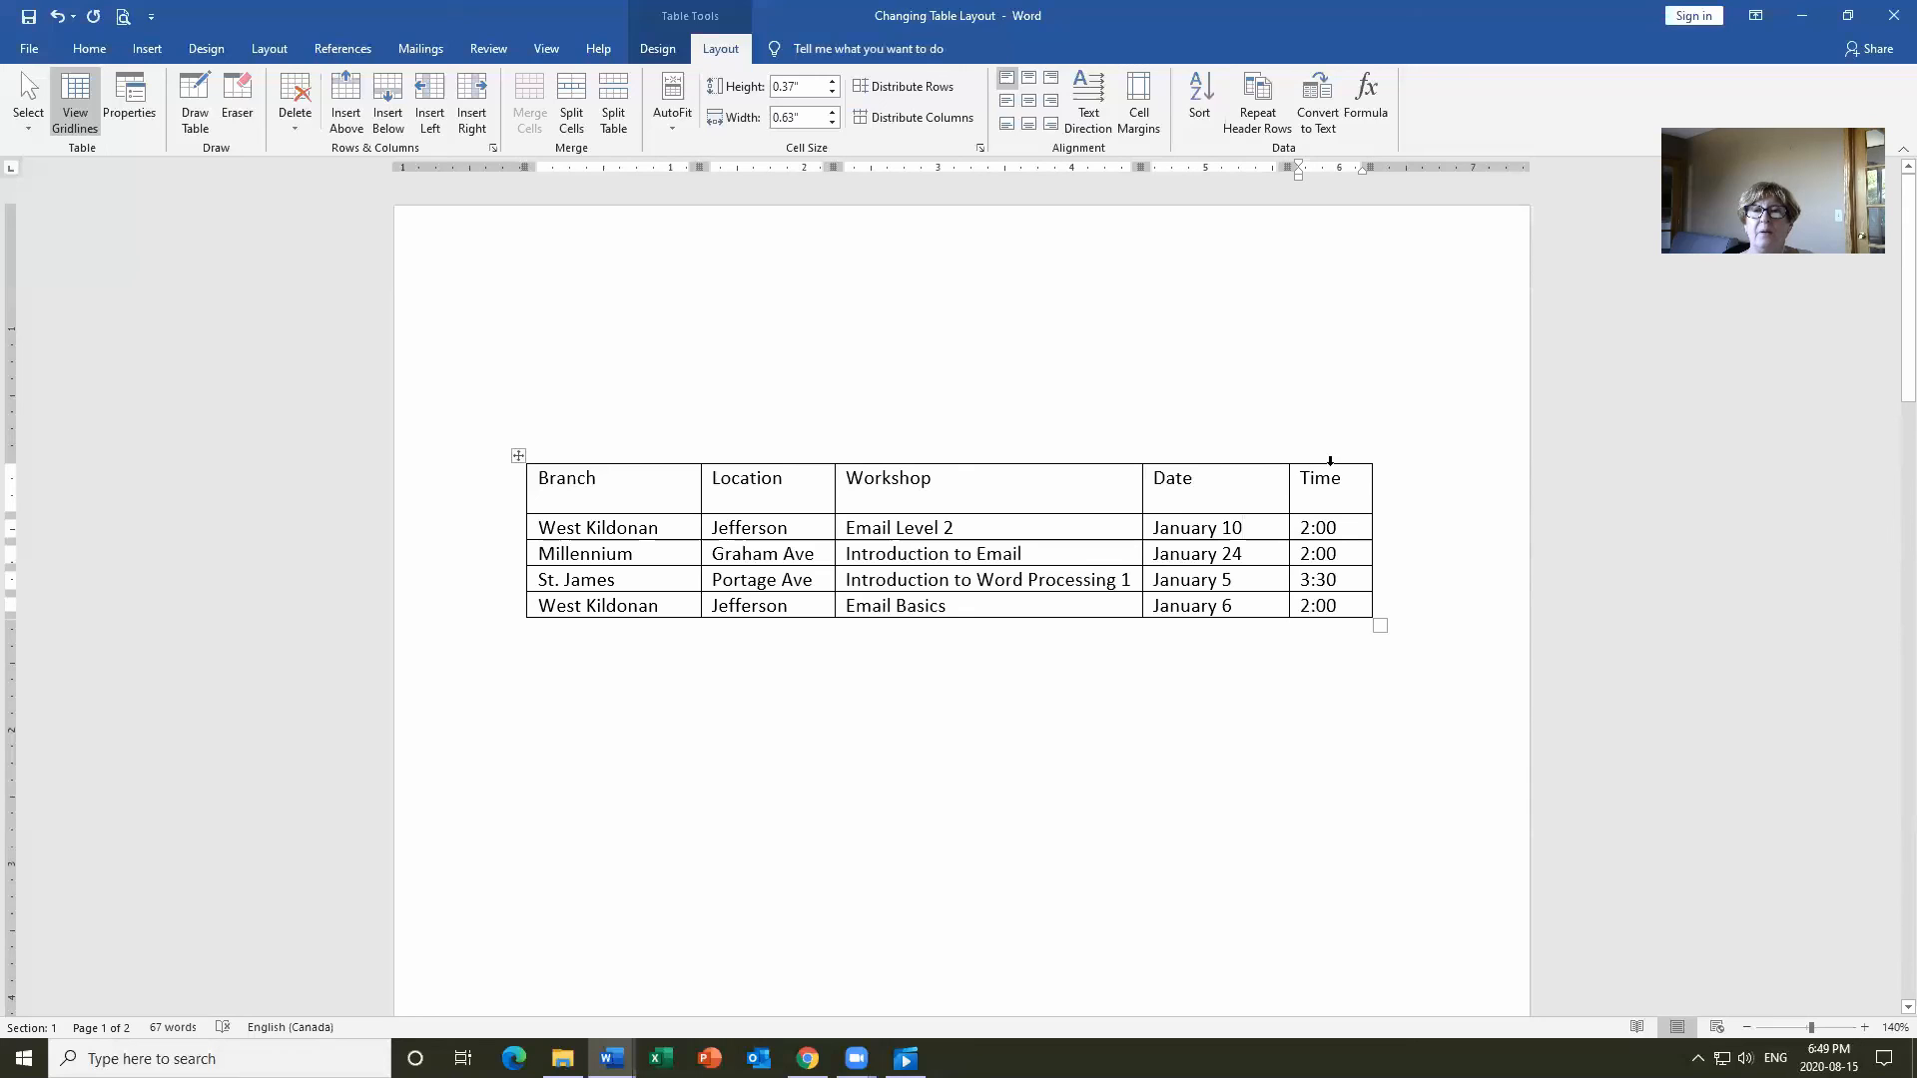
pyautogui.click(1331, 458)
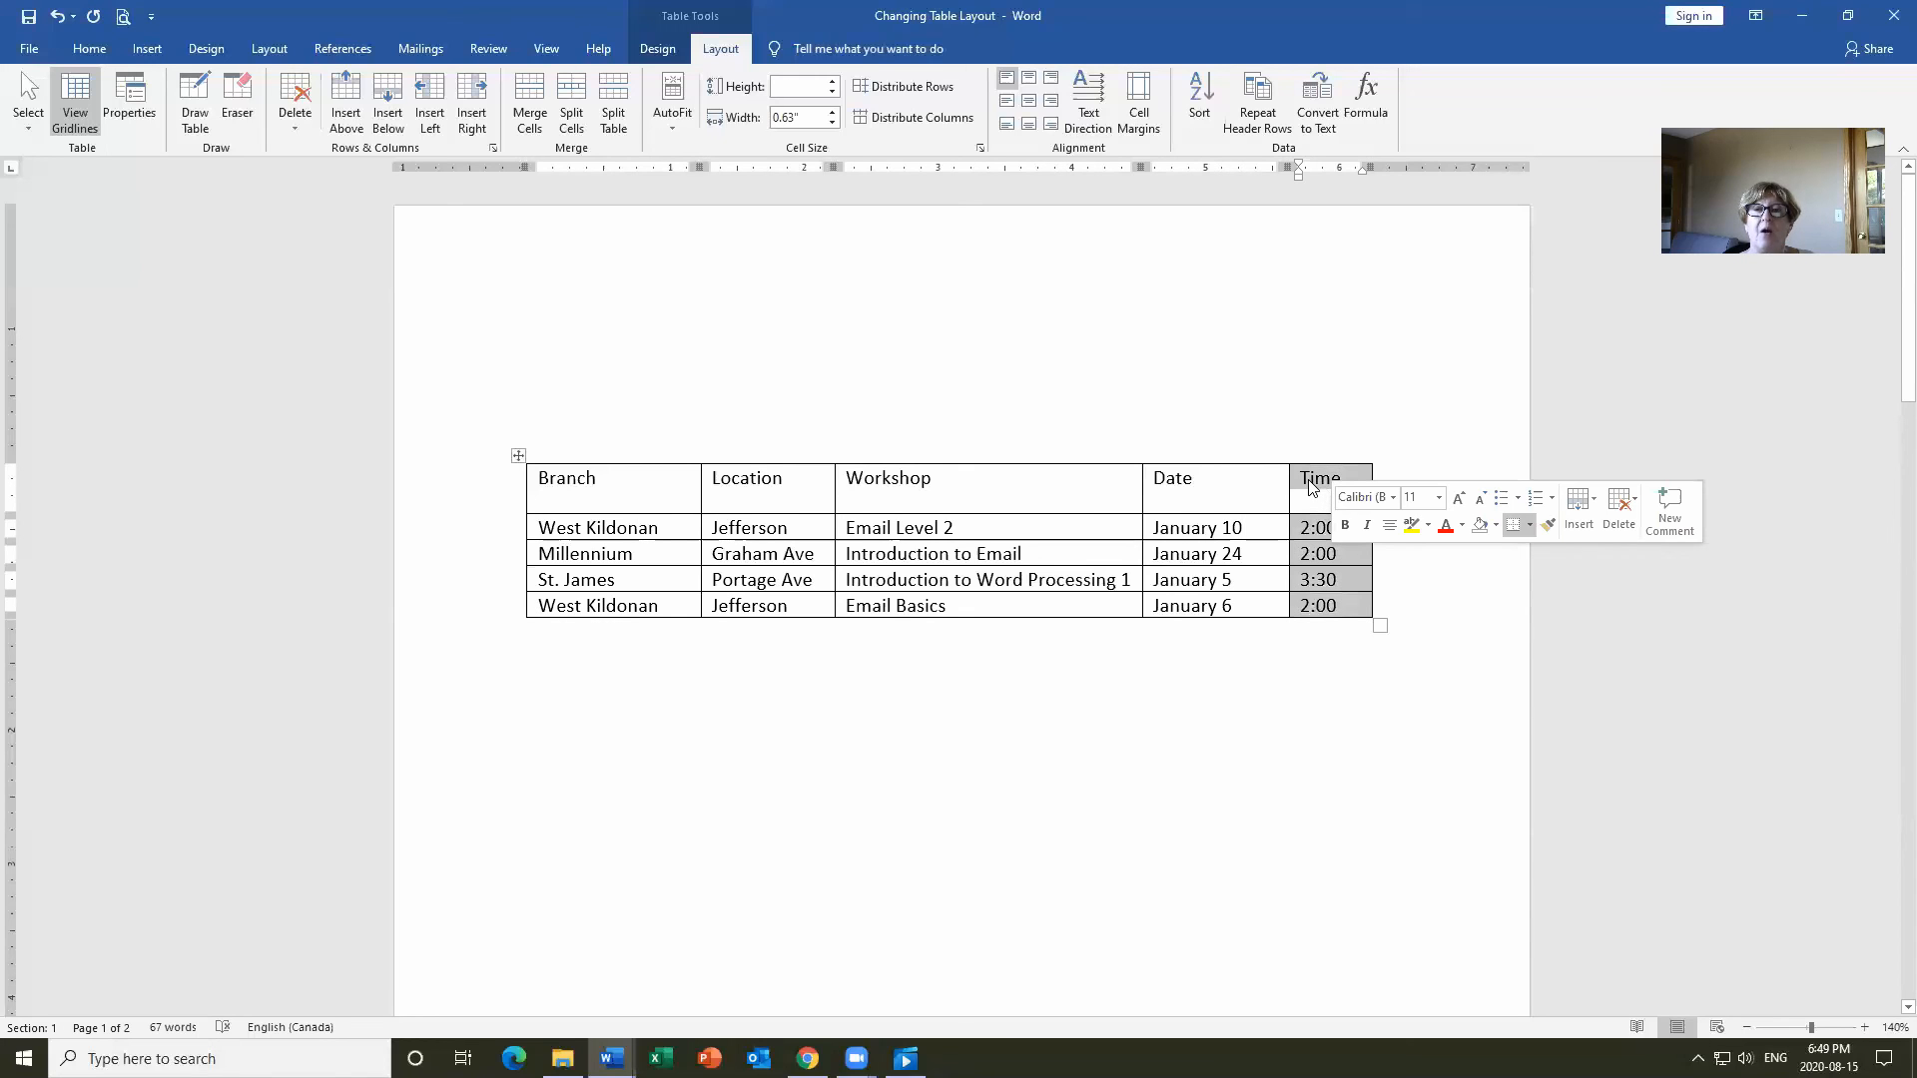
pyautogui.moveTo(1311, 487); pyautogui.dragTo(847, 486)
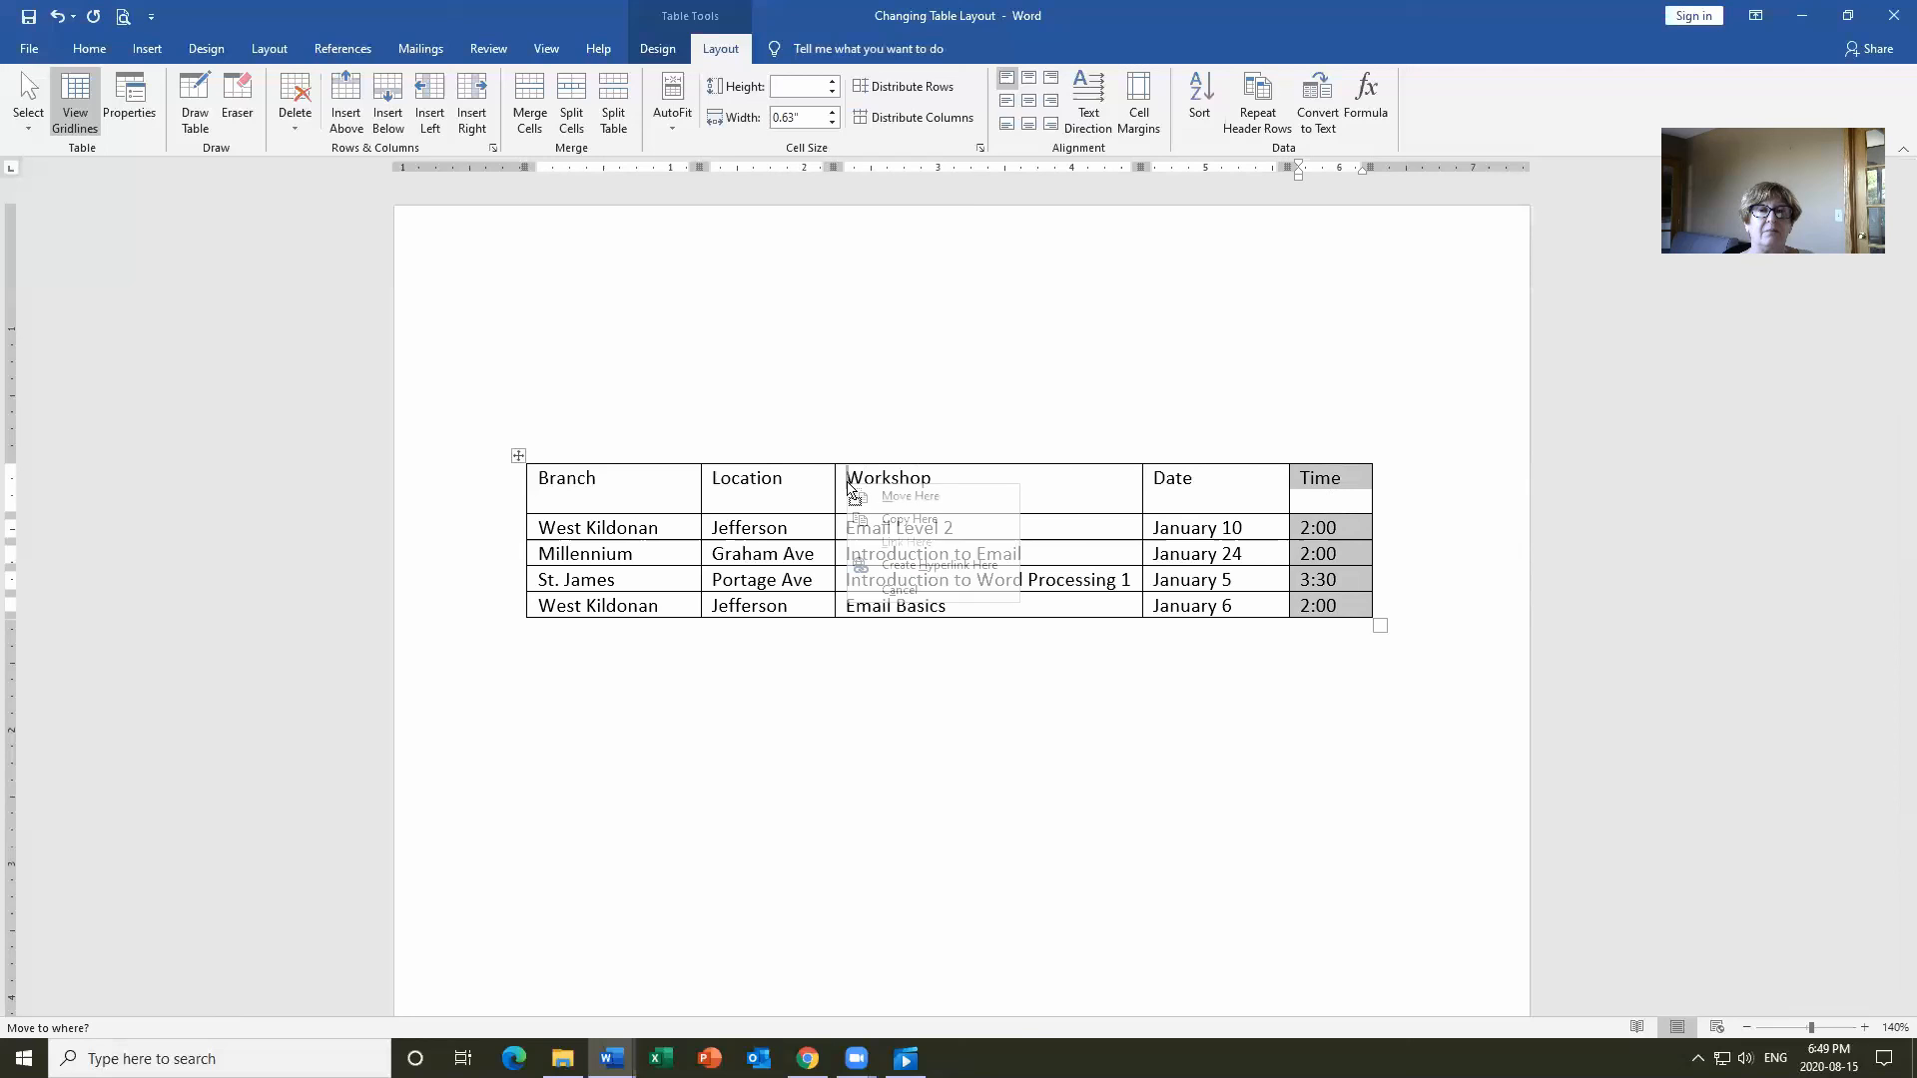
pyautogui.click(899, 519)
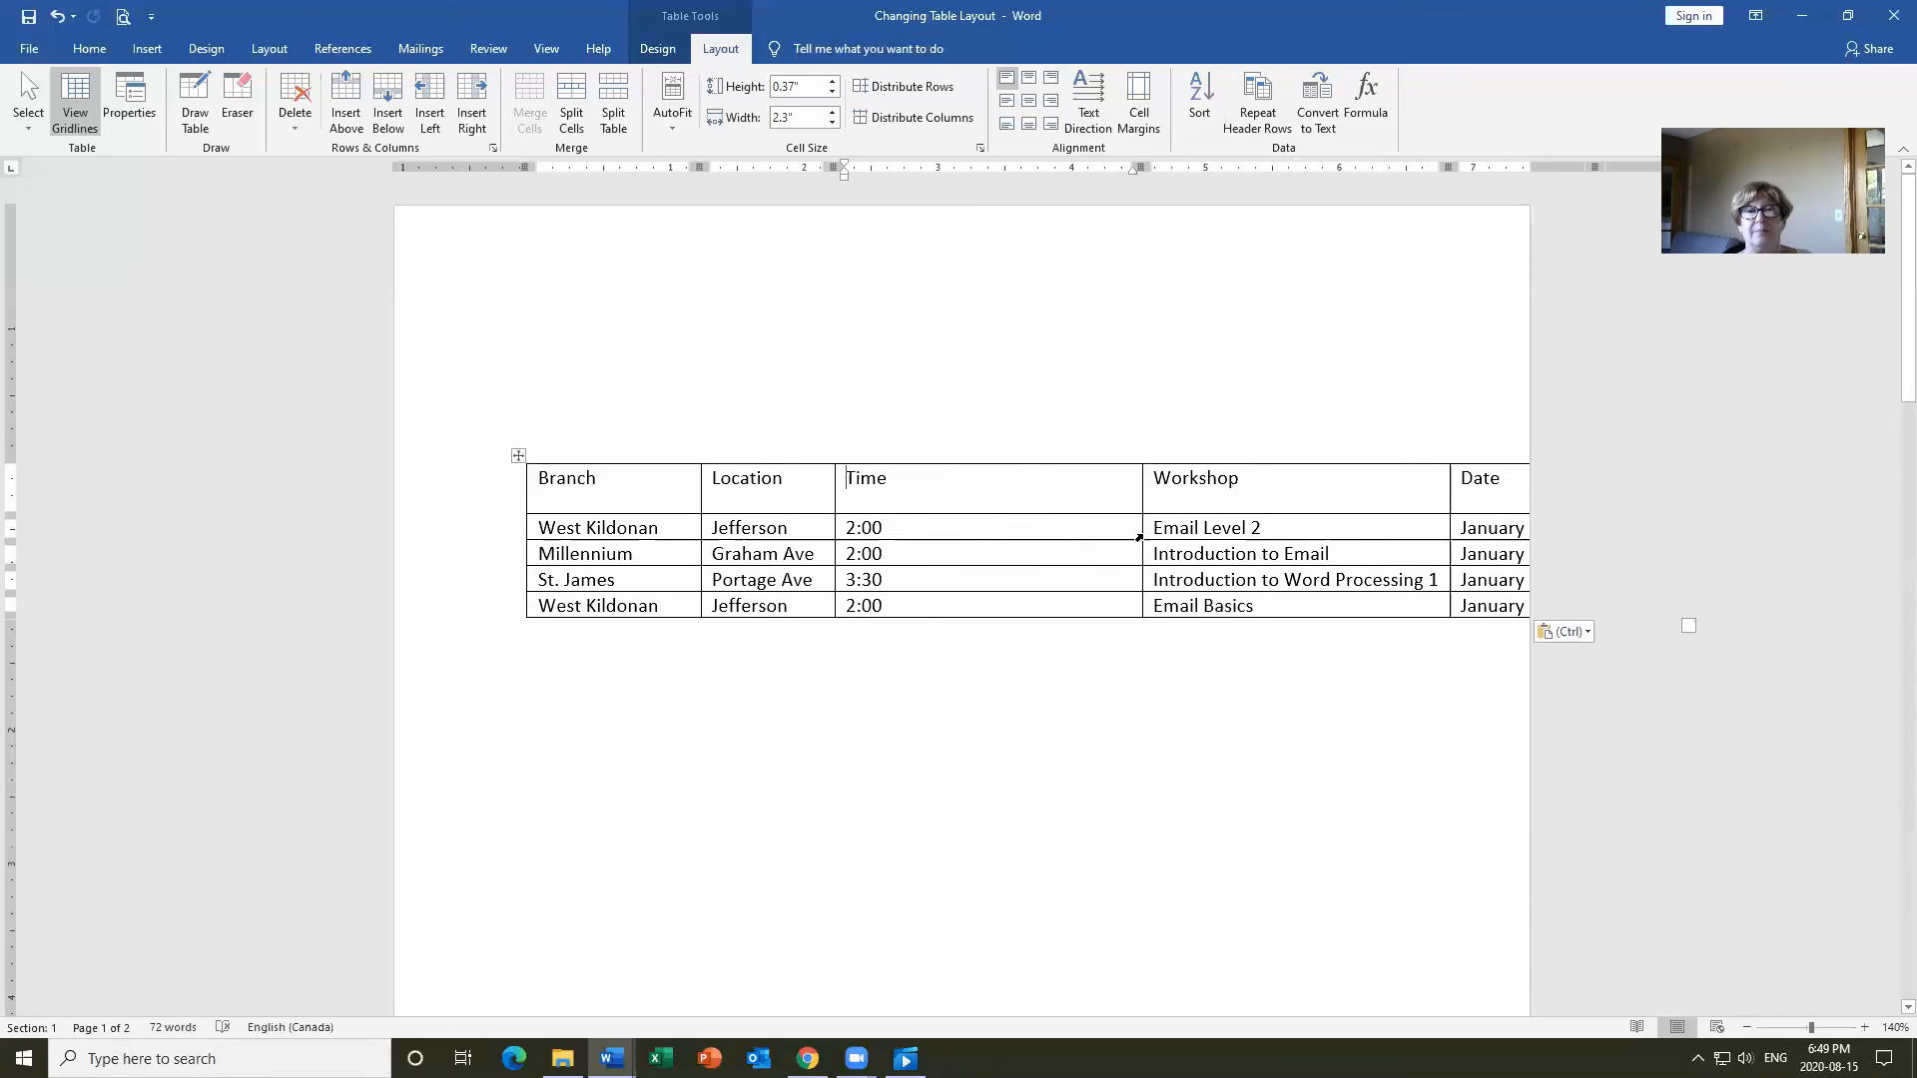
# Narrow the new Time column to 0.6 inches.
pyautogui.click(995, 474)
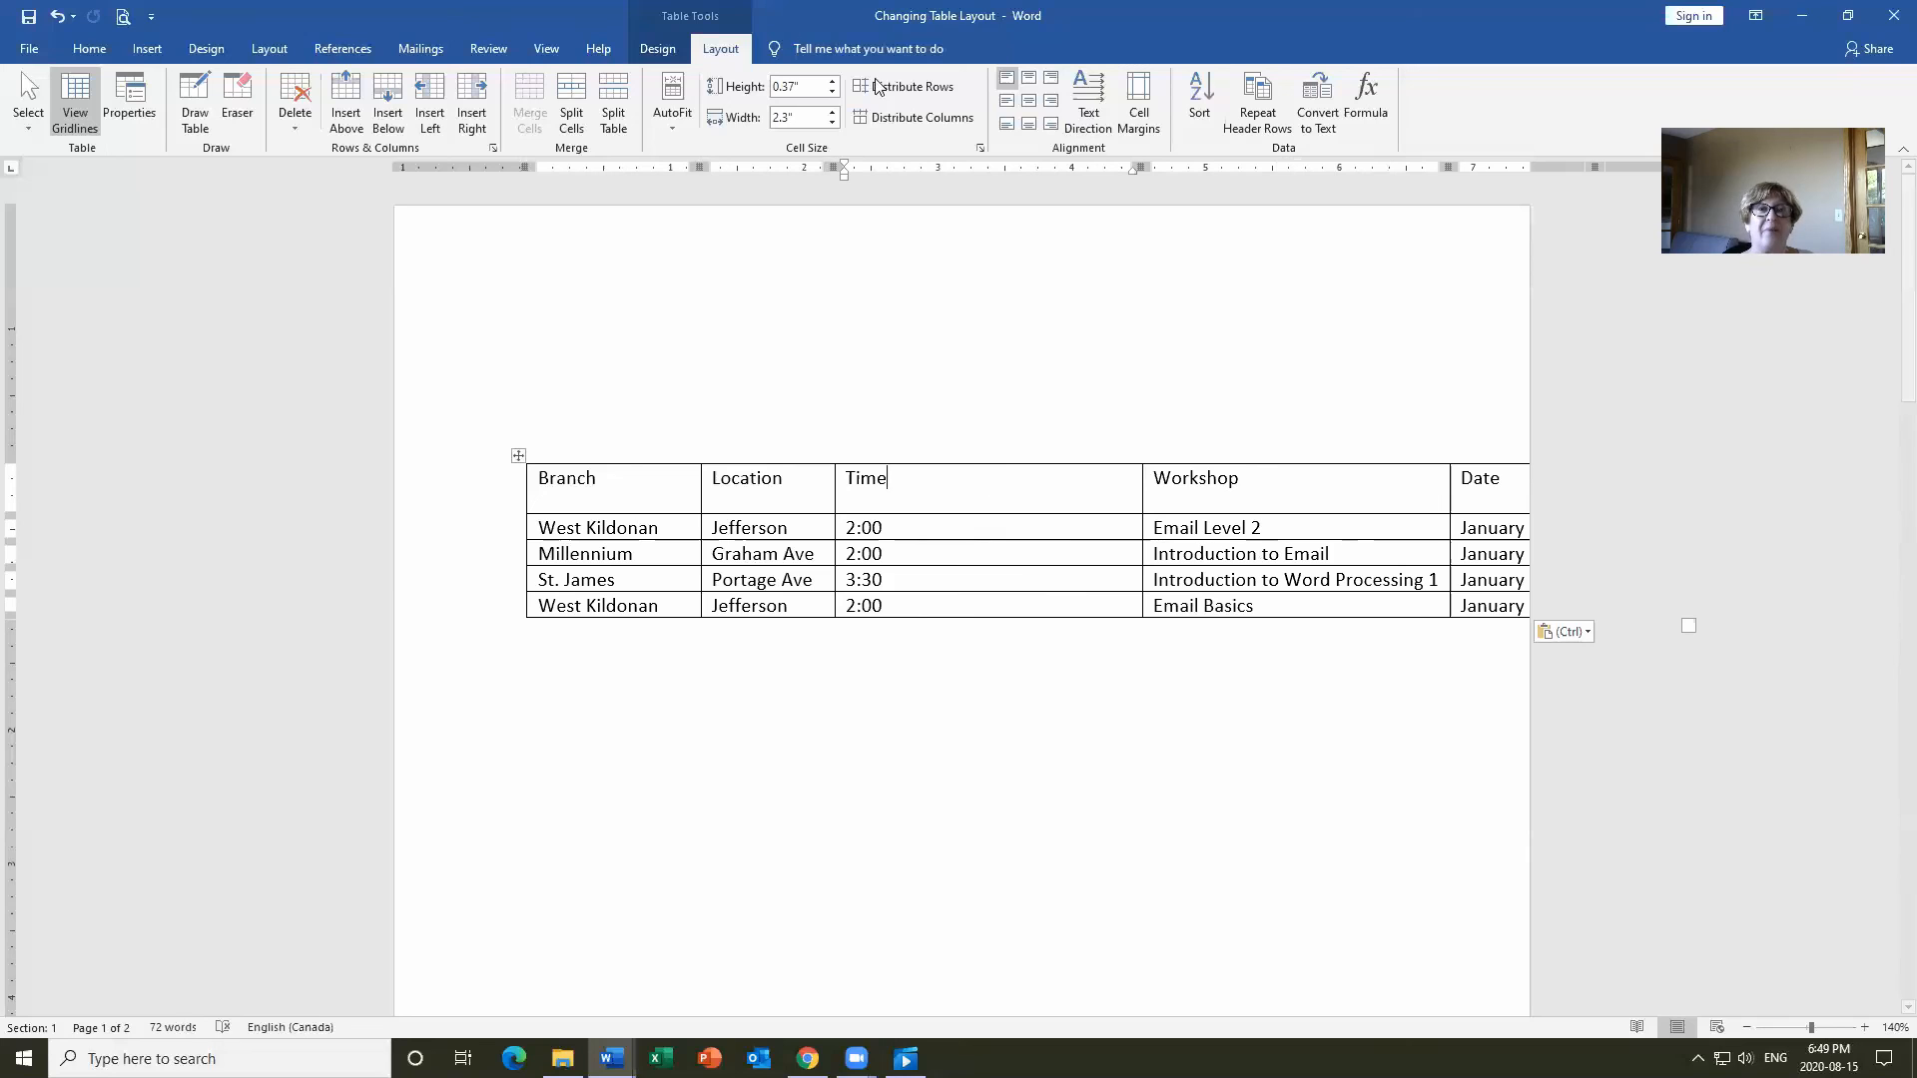
pyautogui.click(833, 121)
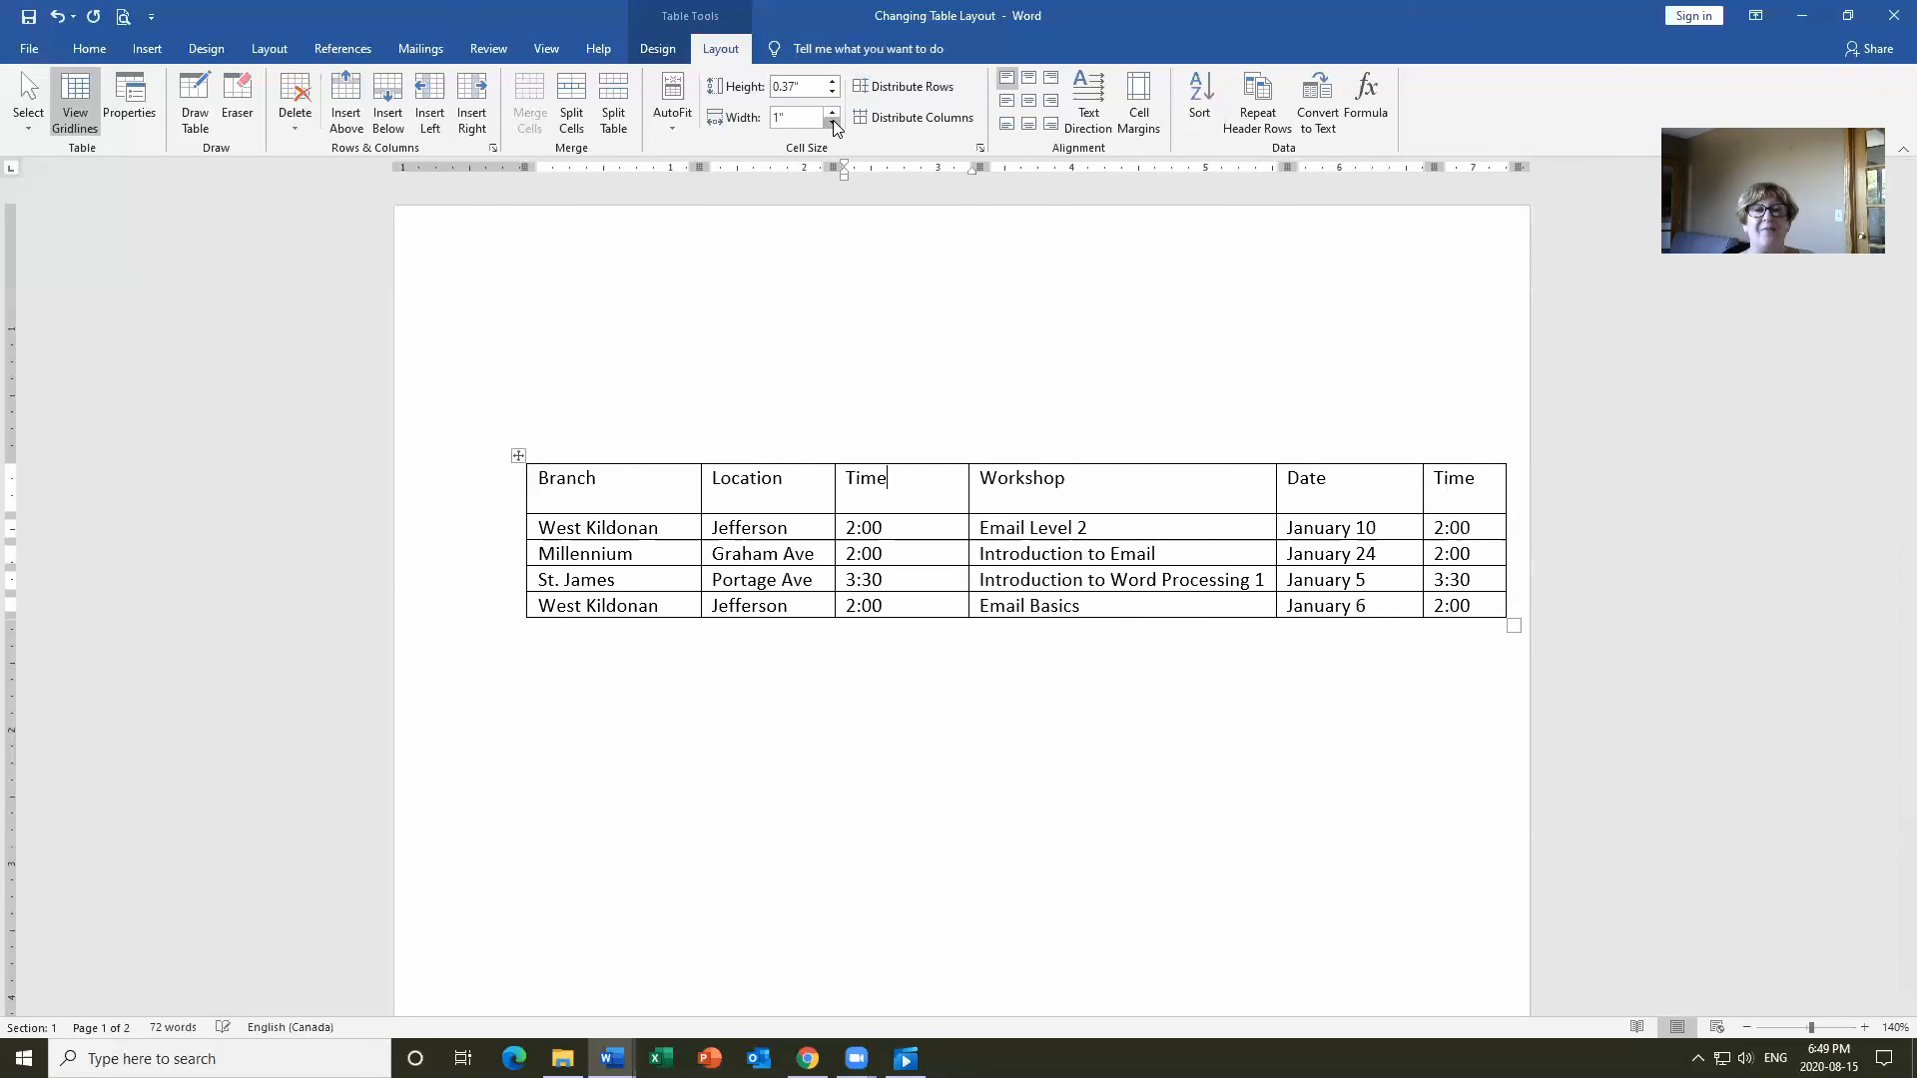
pyautogui.click(833, 120)
pyautogui.click(832, 120)
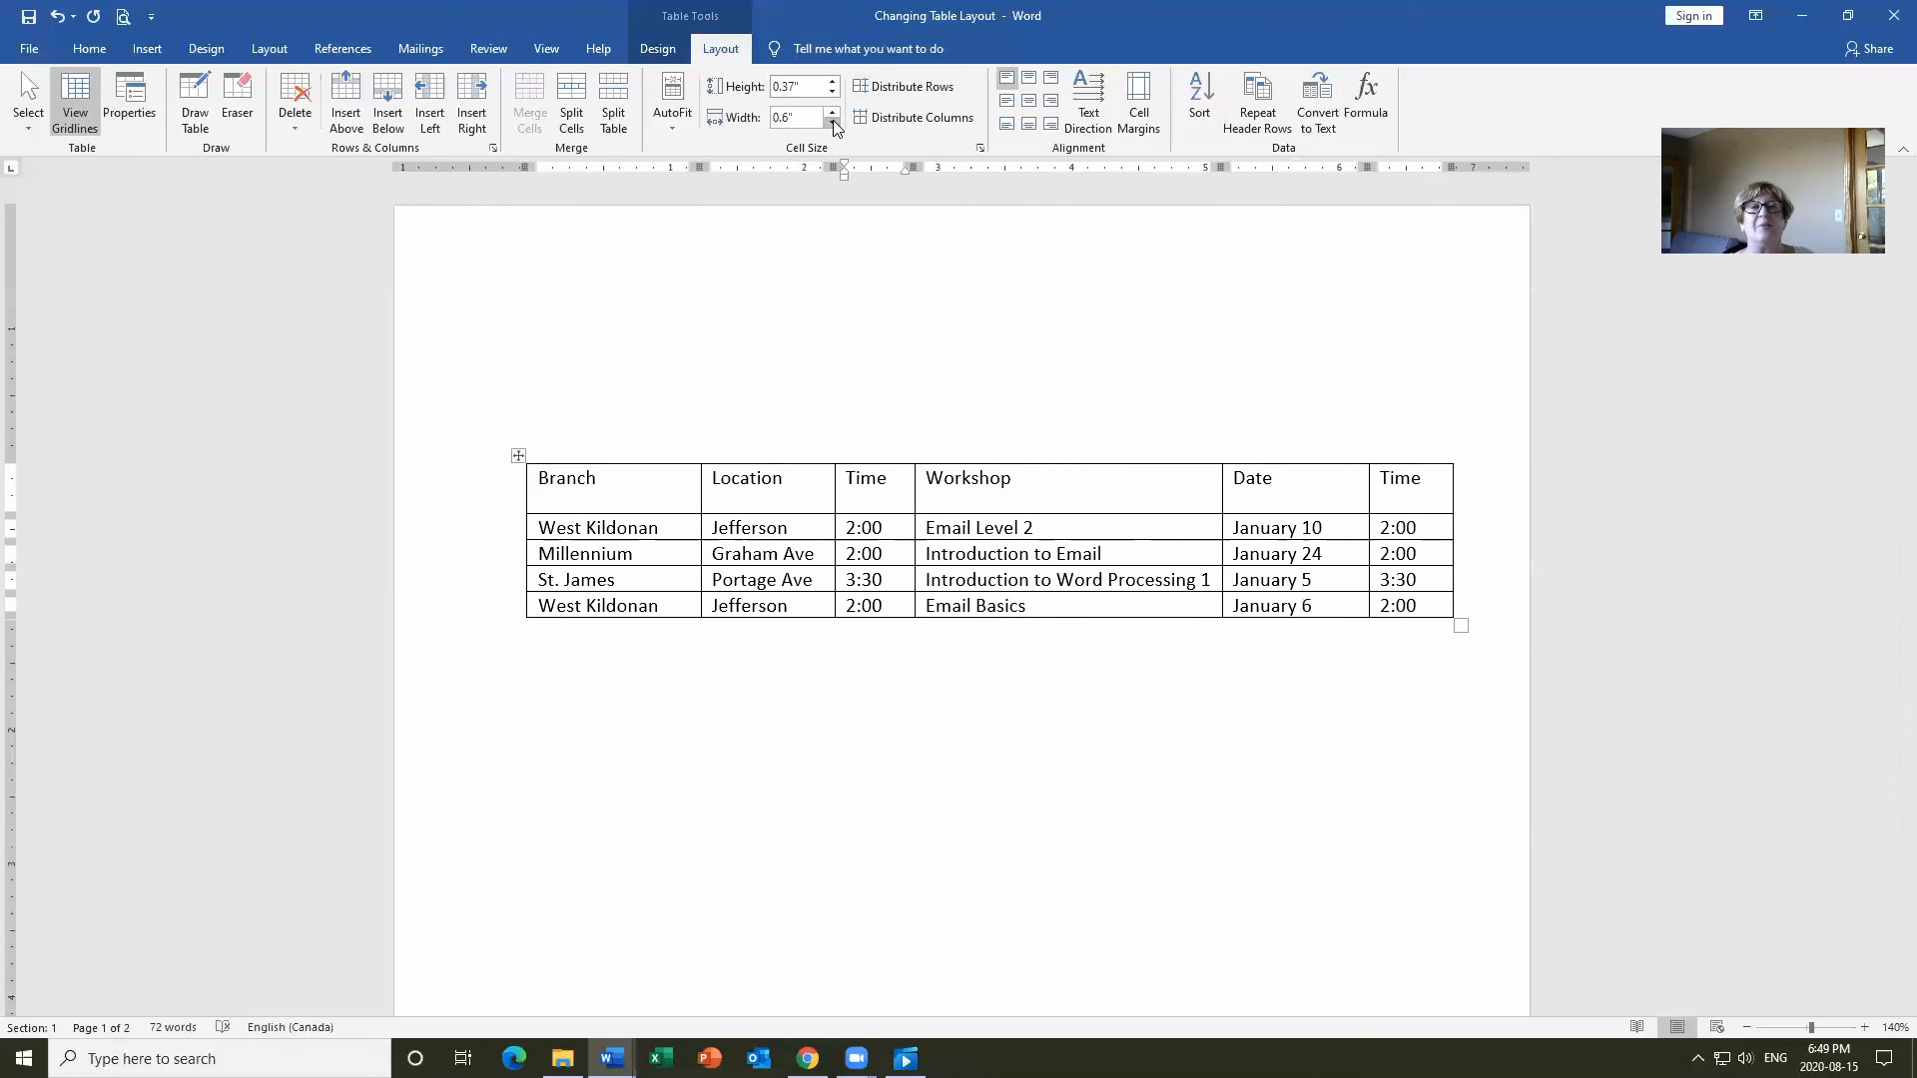